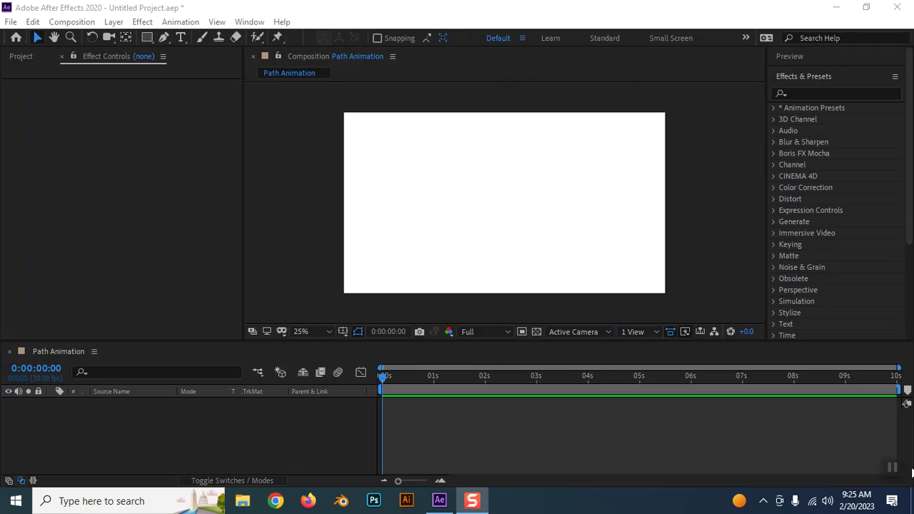
Step: Create an empty text layer on the Path Animation canvas with the Horizontal Type Tool
click(183, 39)
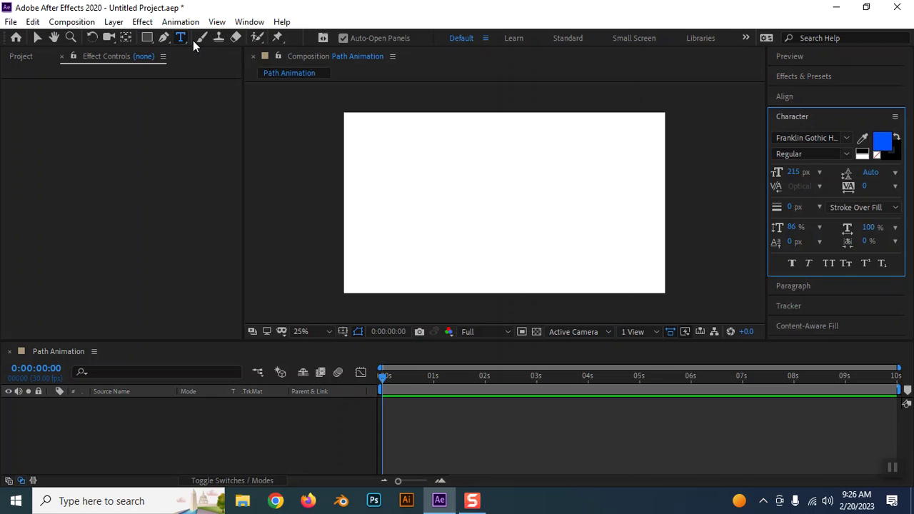
click(389, 178)
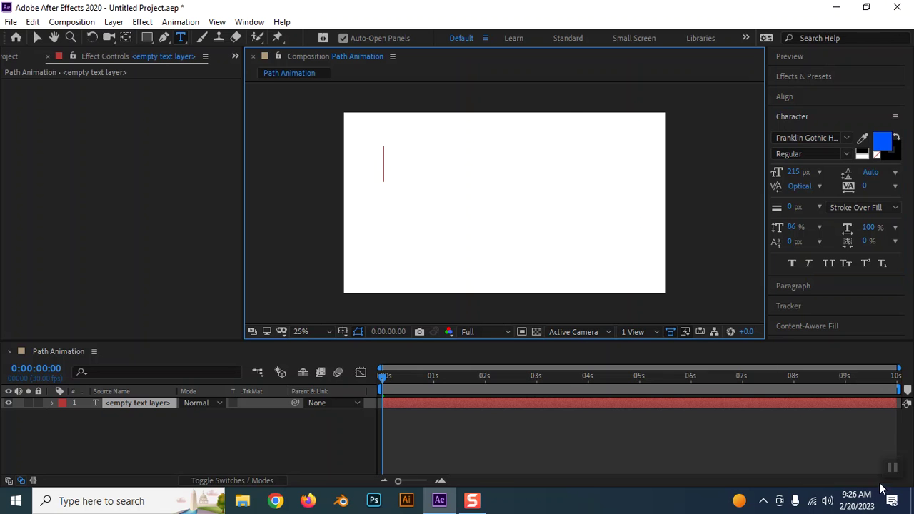
Step: Paste Lorem Ipsum text into the layer and scrub its font size down to 88 px
click(385, 172)
key(ctrl+v)
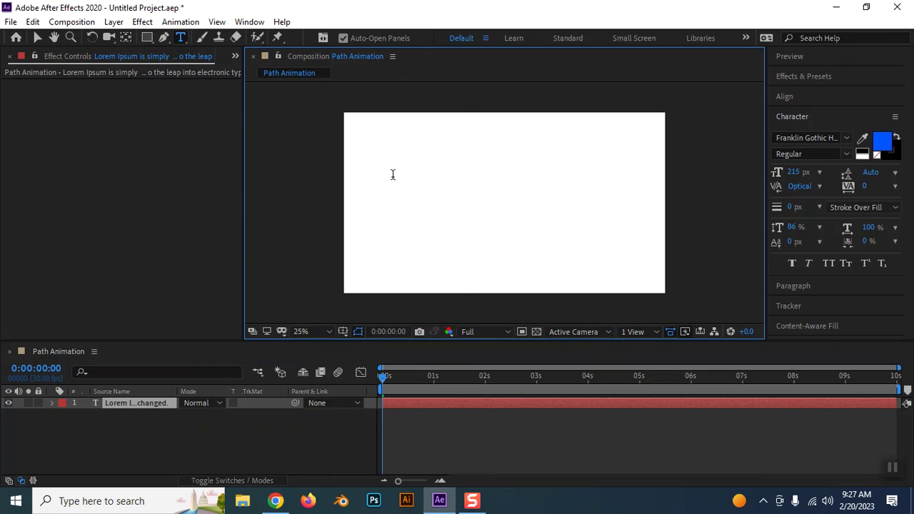
click(198, 413)
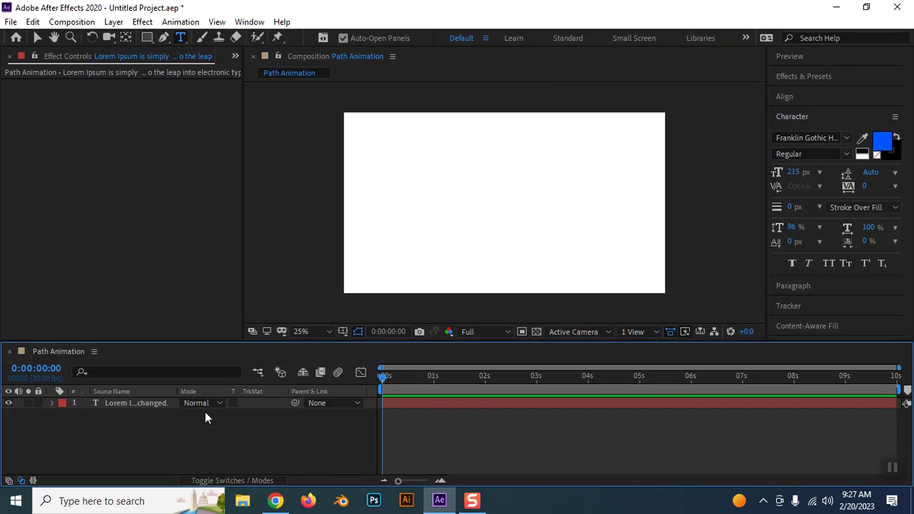
click(155, 400)
drag(792, 172, 664, 177)
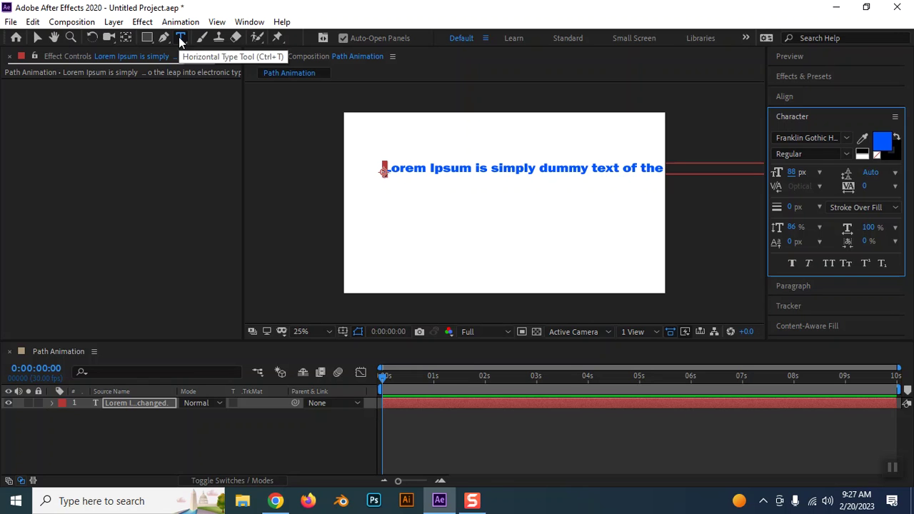
Step: Delete the trial Lorem Ipsum text layer
key(v)
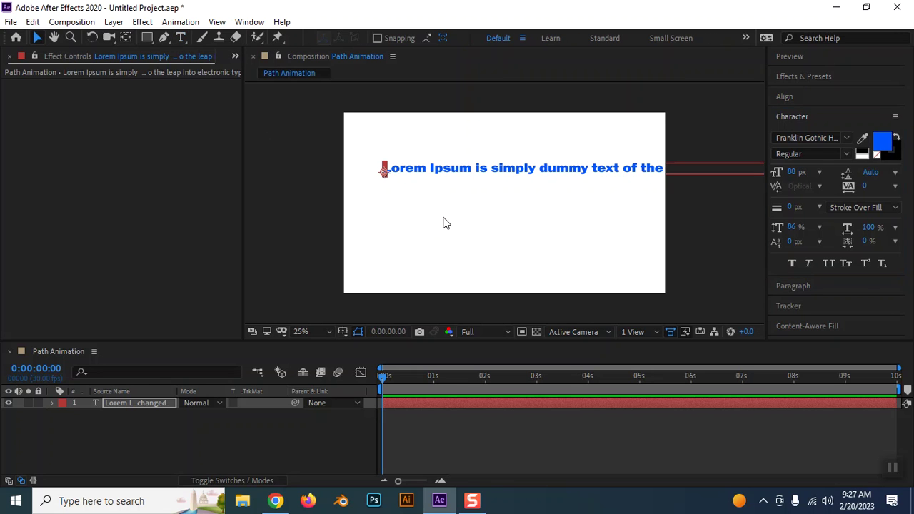
key(Delete)
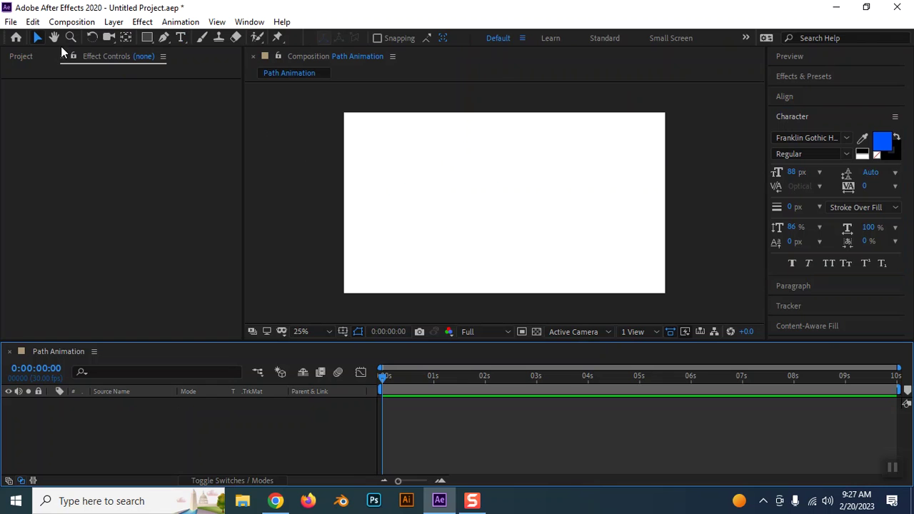
click(181, 38)
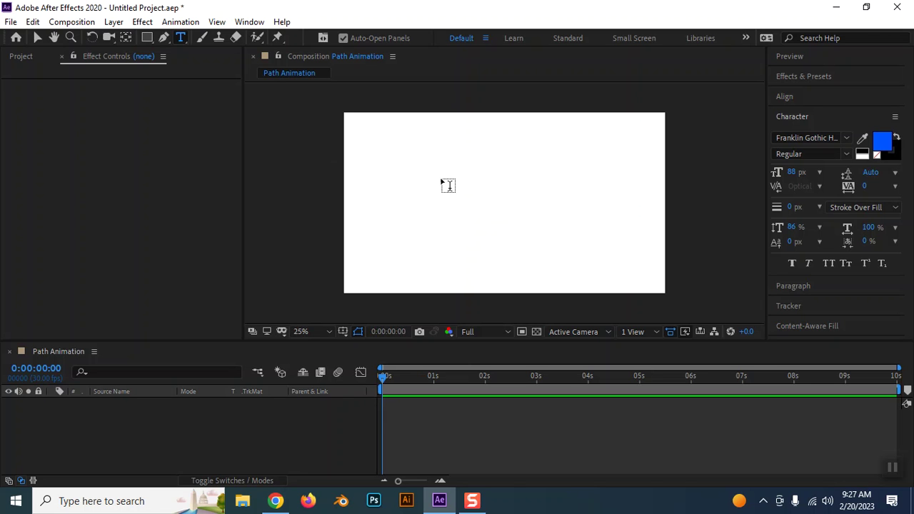
Step: Draw a paragraph box, paste Lorem Ipsum, and set it in Franklin Gothic Medium at 66 px
drag(396, 143, 578, 245)
key(ctrl+v)
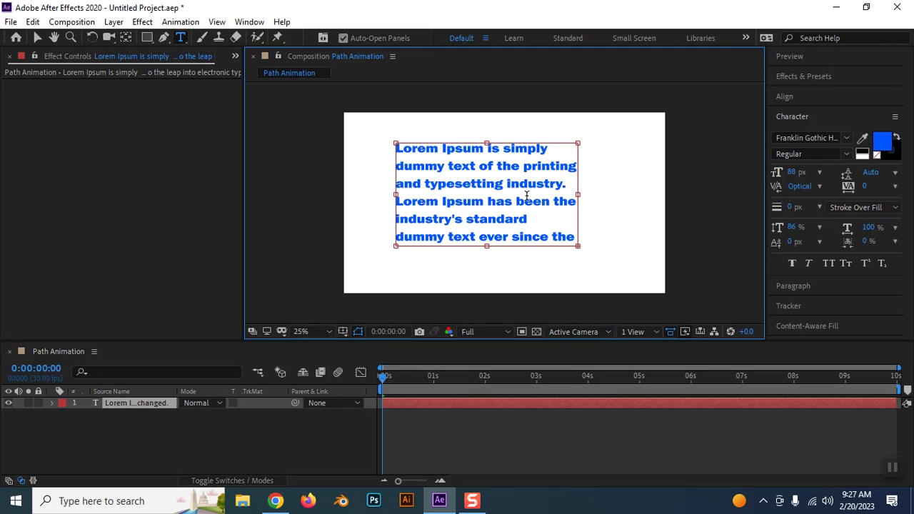
key(ctrl+a)
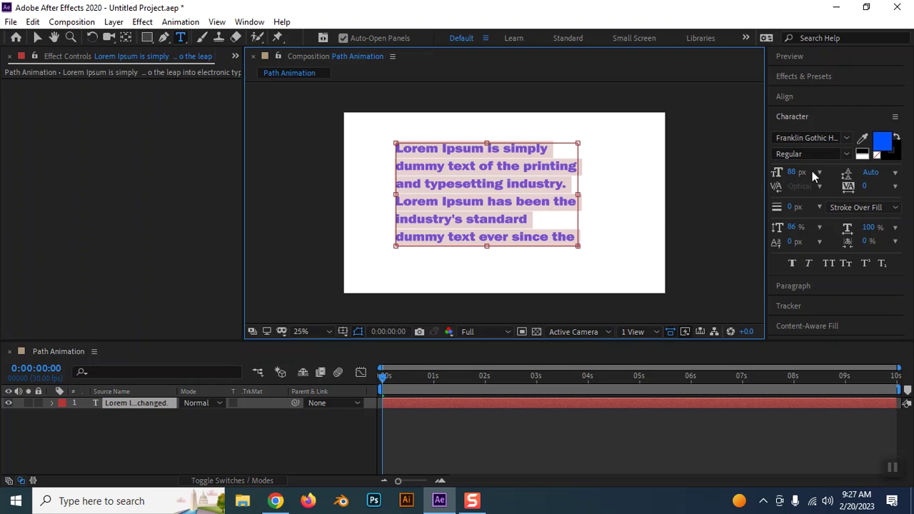
click(846, 140)
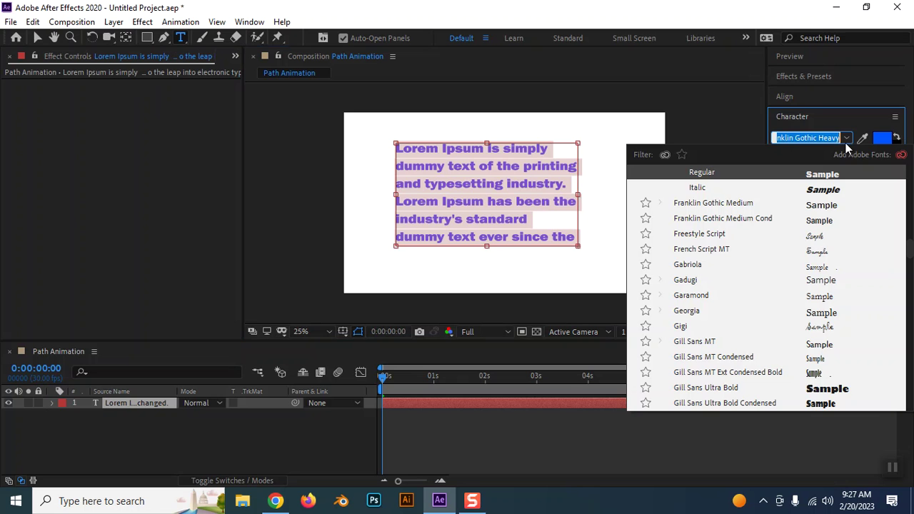
click(836, 206)
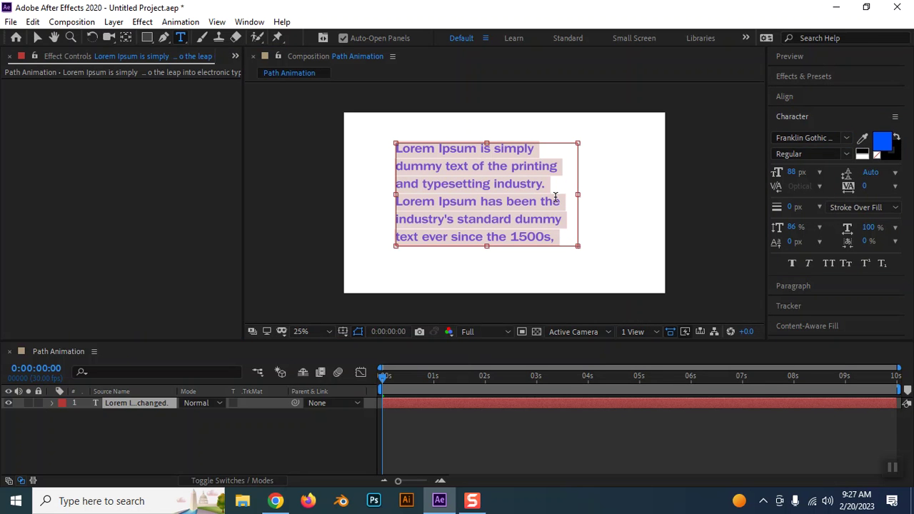
drag(792, 173, 778, 172)
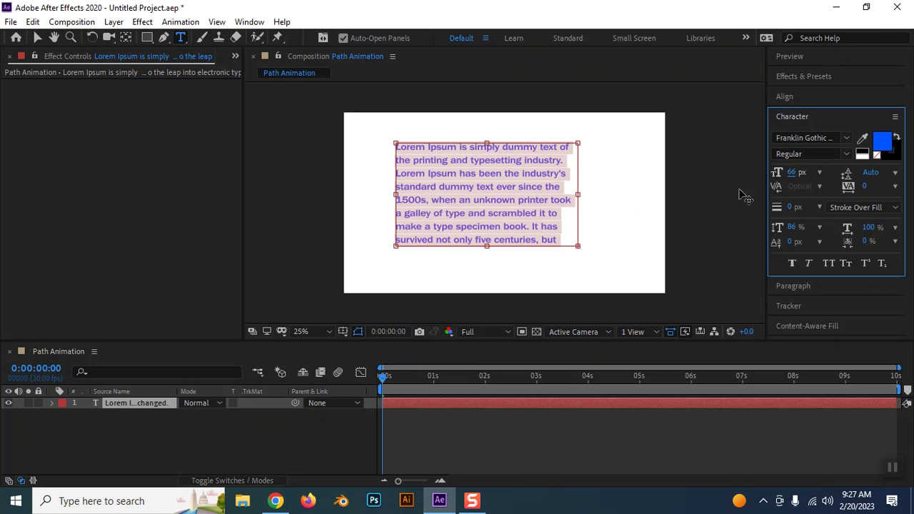
click(36, 38)
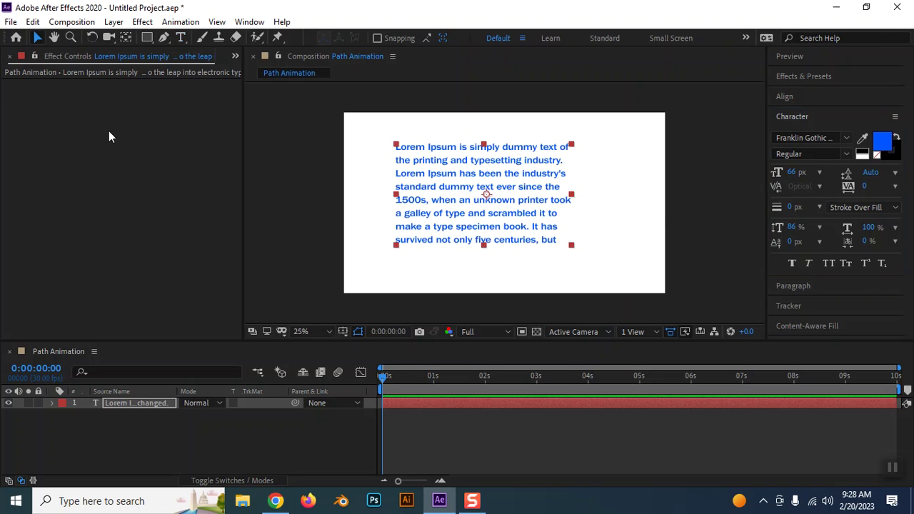
Step: Drag the Lorem Ipsum paragraph lower in the frame
click(286, 255)
drag(442, 221, 446, 250)
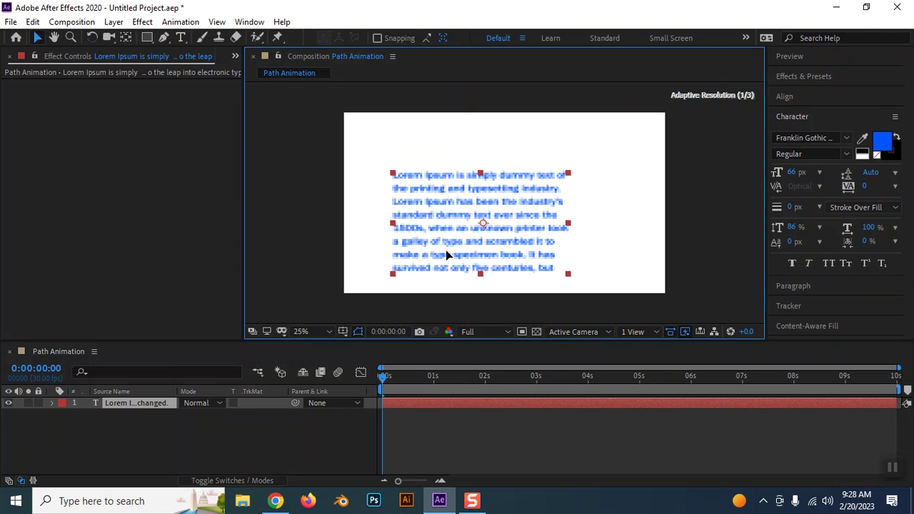
click(322, 268)
click(429, 263)
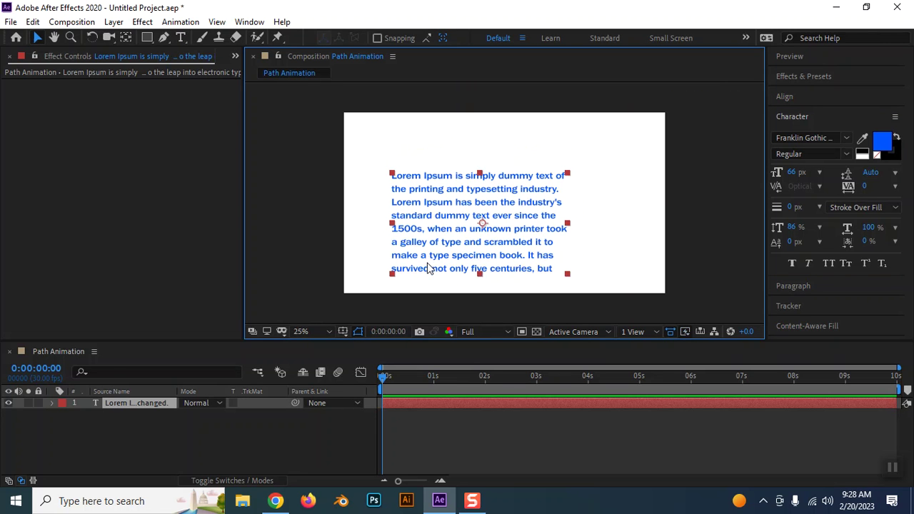
Step: Twirl open the text layer in the timeline and show the Animate property list
click(50, 403)
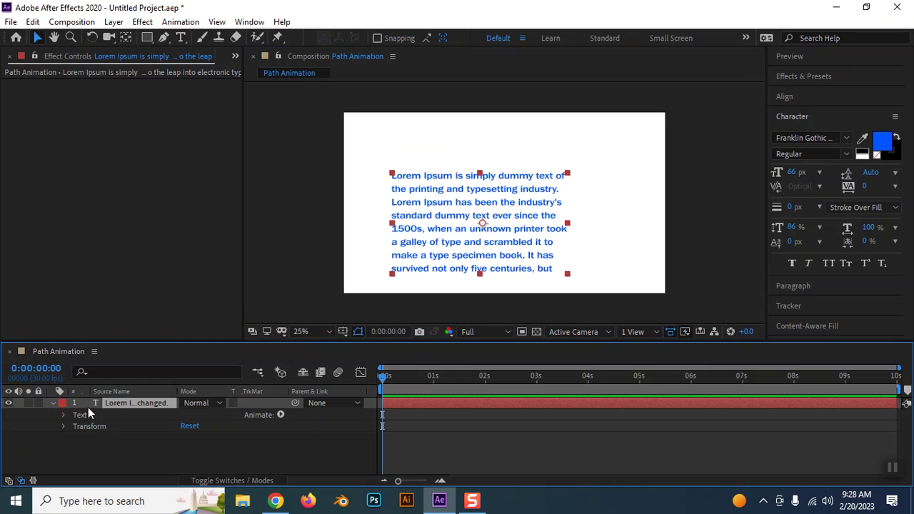
key(super+plus)
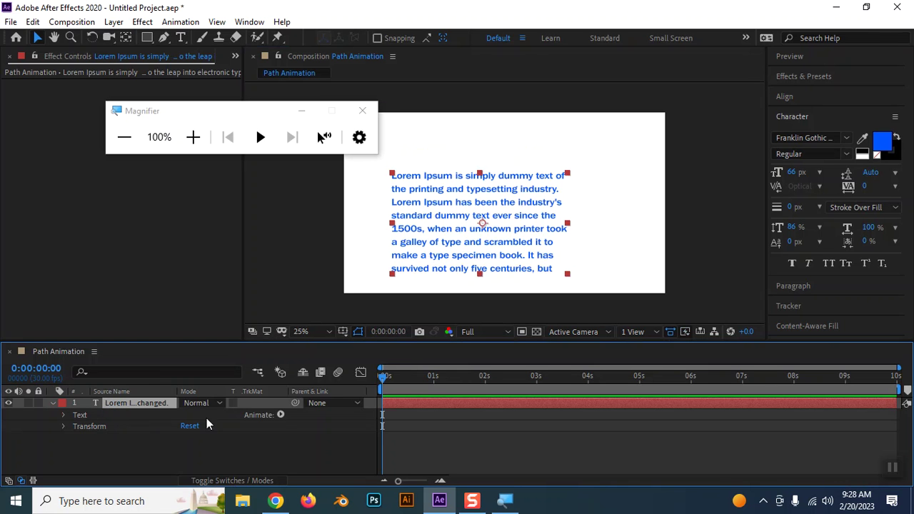
key(super+plus)
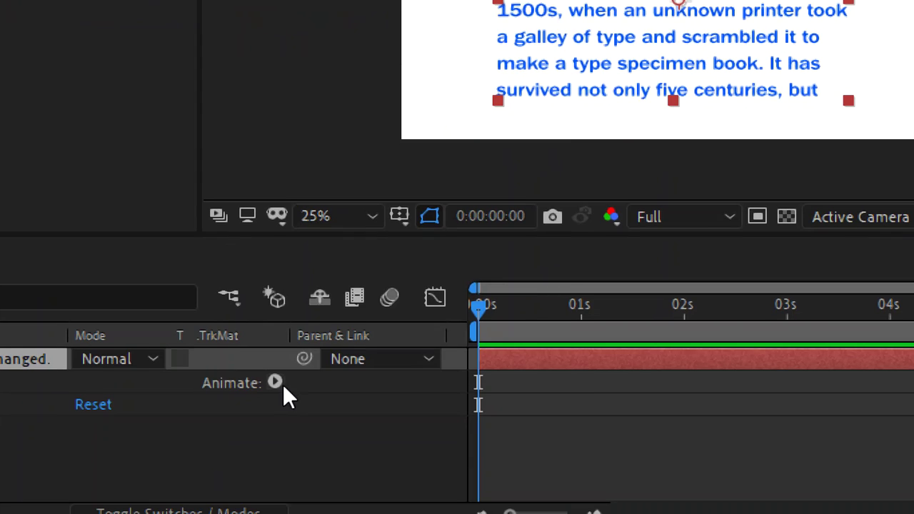
click(282, 385)
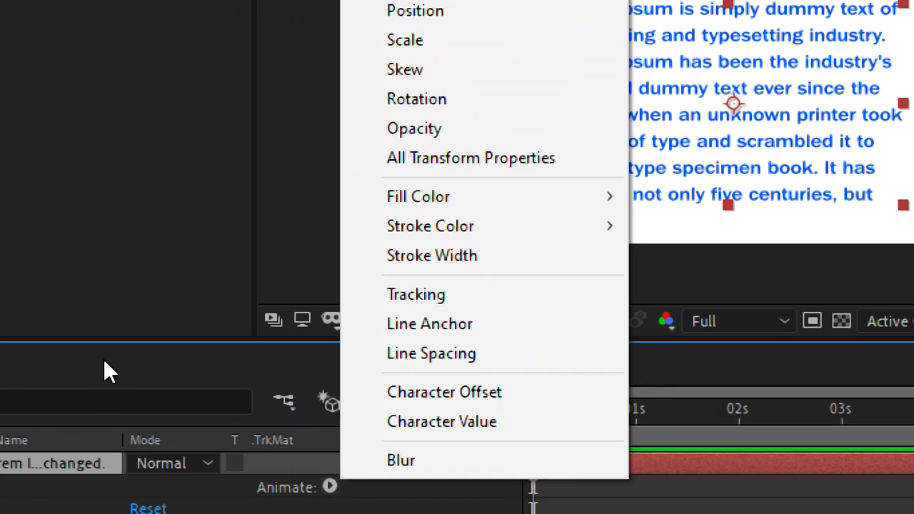
Step: Dismiss the Animate menu without adding any animator
click(105, 360)
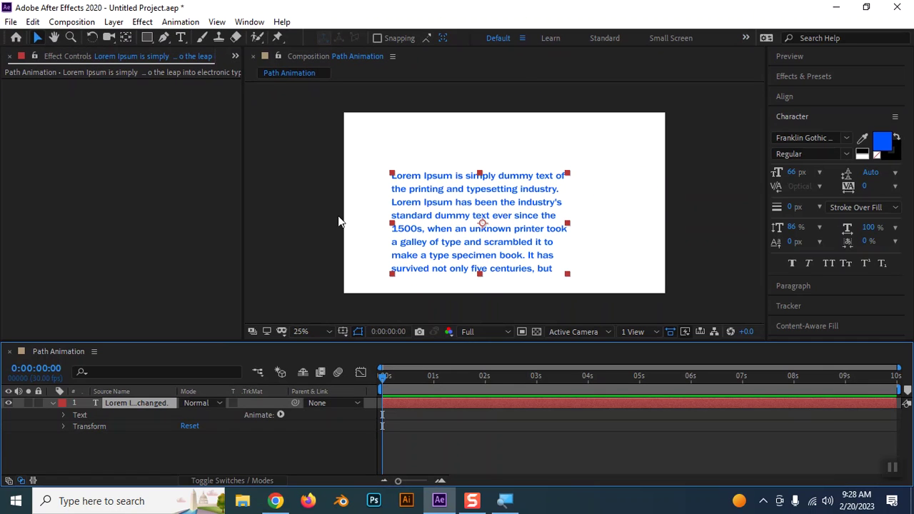
click(585, 398)
Step: Reposition the Lorem Ipsum paragraph toward the frame centre and bring up Effects & Presets
drag(437, 240, 427, 255)
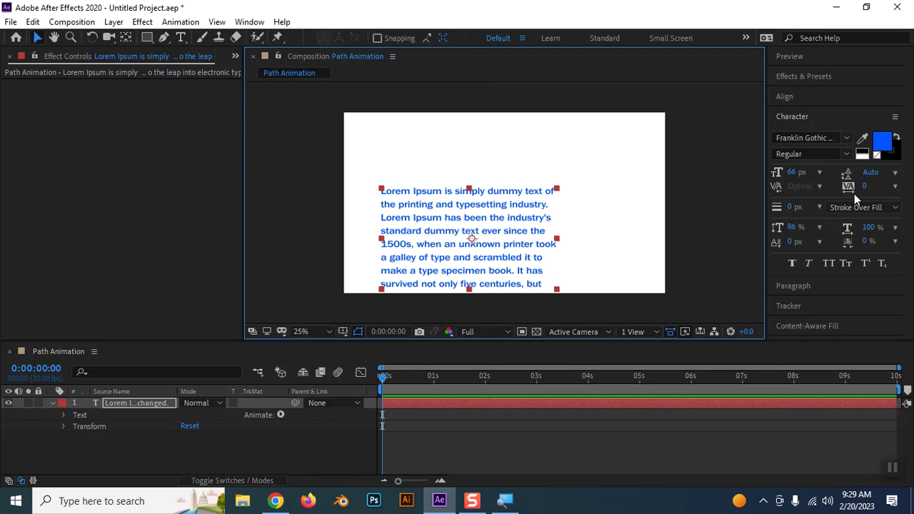
click(359, 271)
click(498, 270)
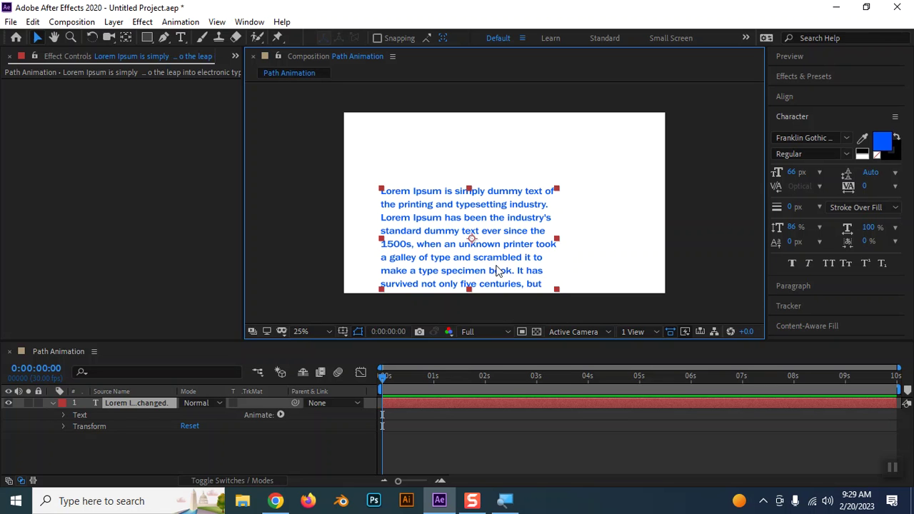
drag(497, 271, 502, 241)
click(606, 250)
click(514, 237)
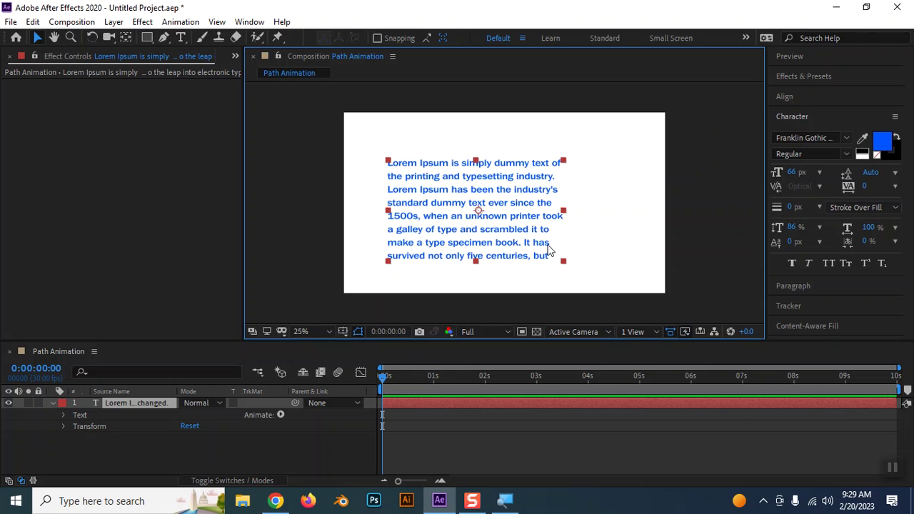
click(849, 80)
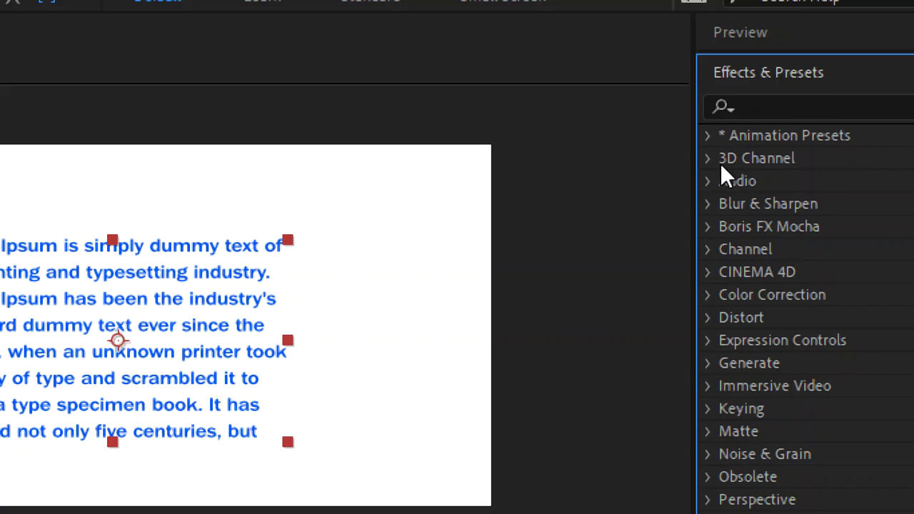
Step: Expand Animation Presets > Text, then the 3D Text and Animate In folders
click(706, 135)
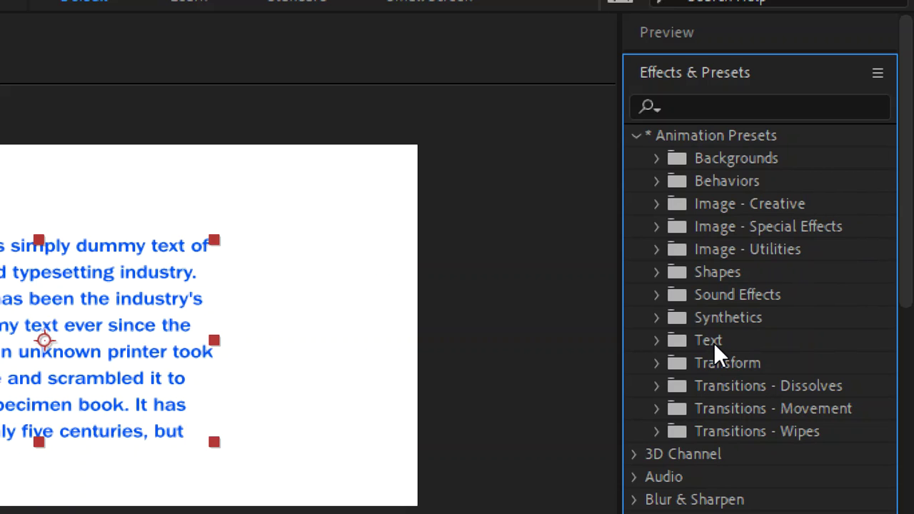
click(655, 340)
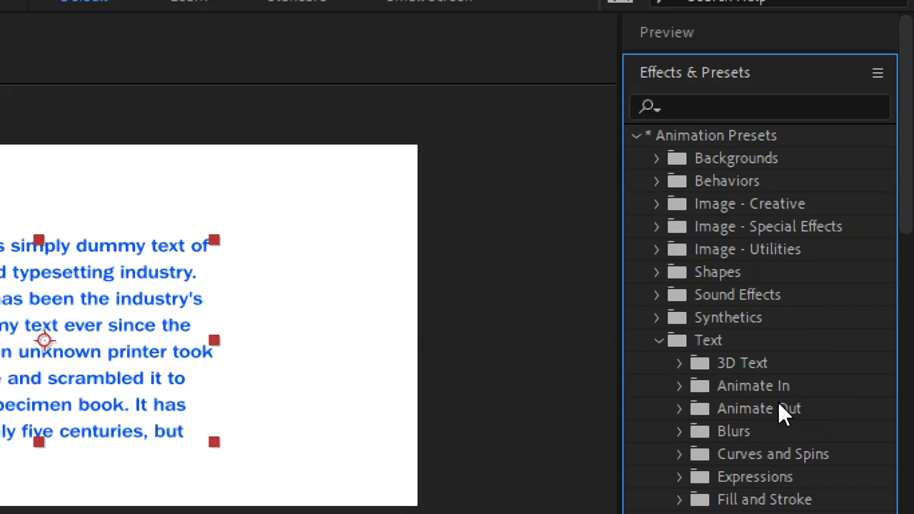
scroll(777, 429, down, 3)
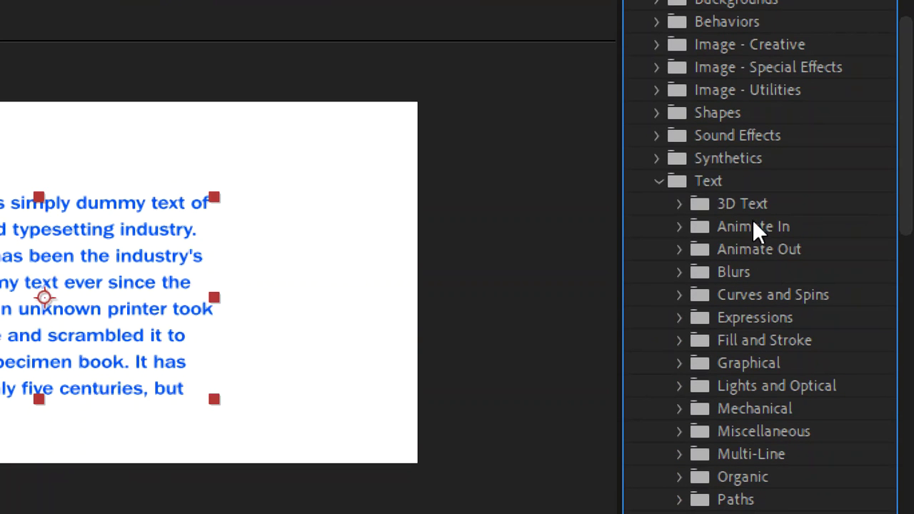
click(678, 205)
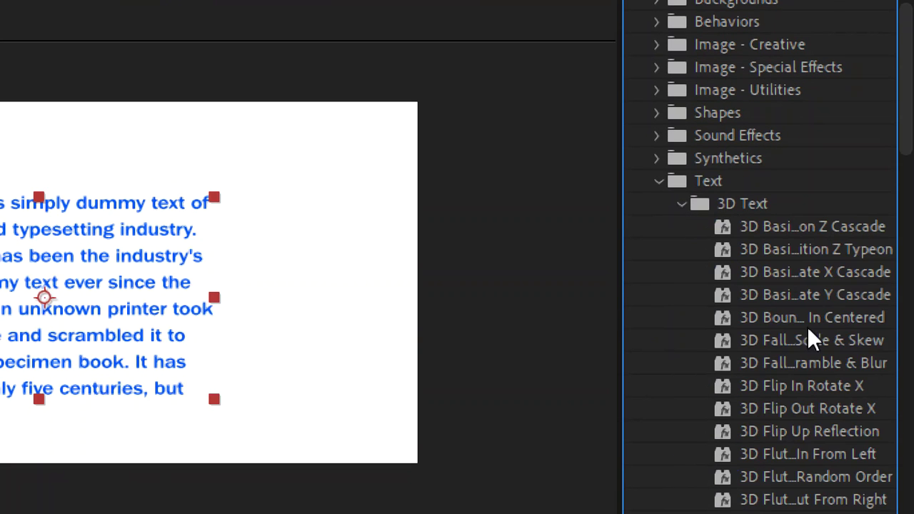
scroll(795, 377, down, 6)
scroll(795, 379, down, 3)
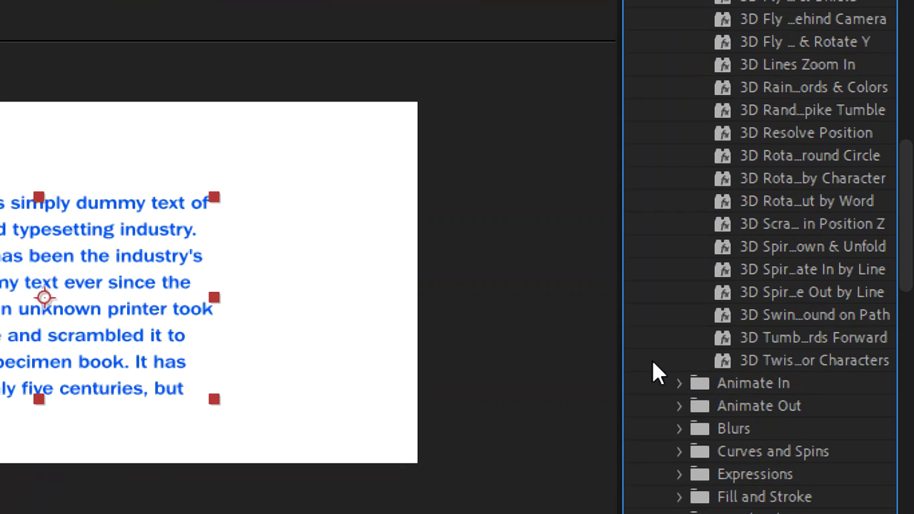
click(676, 383)
scroll(801, 368, down, 15)
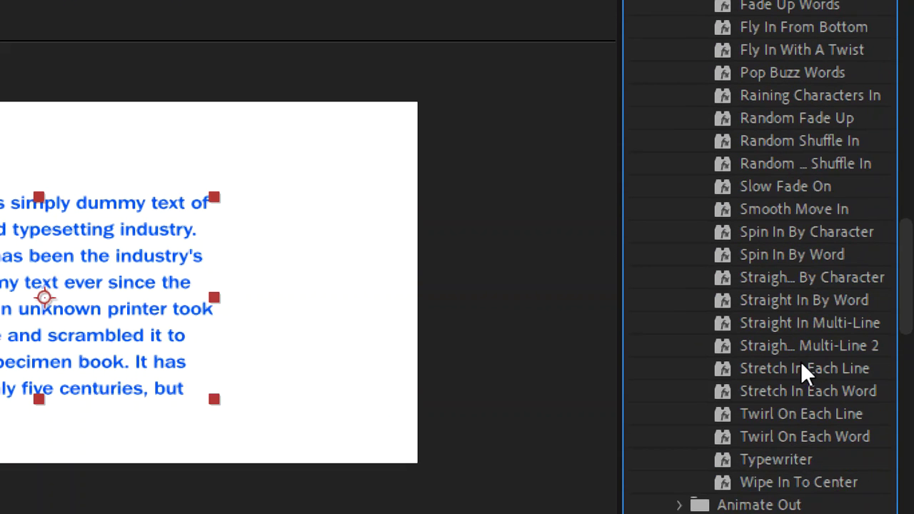
Step: Expand the Animate Out, Blurs, Curves and Spins, Expressions, Fill and Stroke, and Graphical folders
click(679, 209)
scroll(797, 267, down, 12)
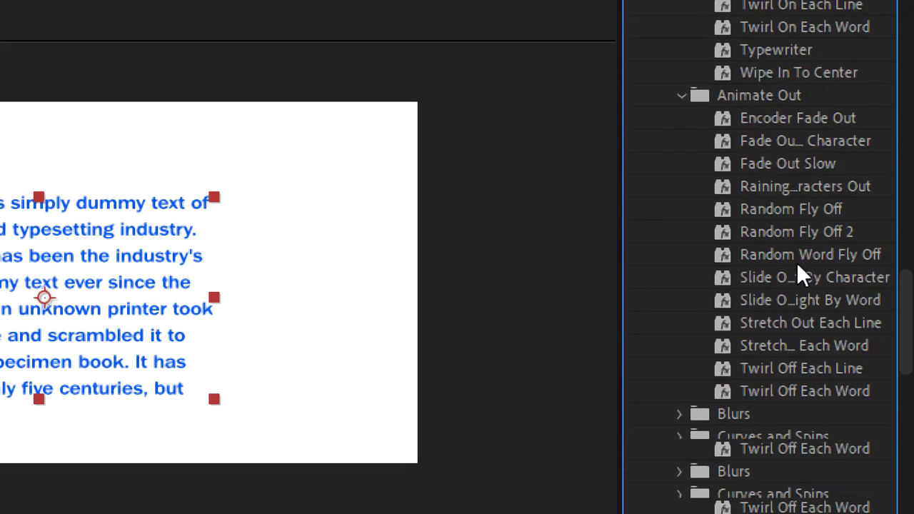
click(678, 239)
scroll(812, 300, down, 9)
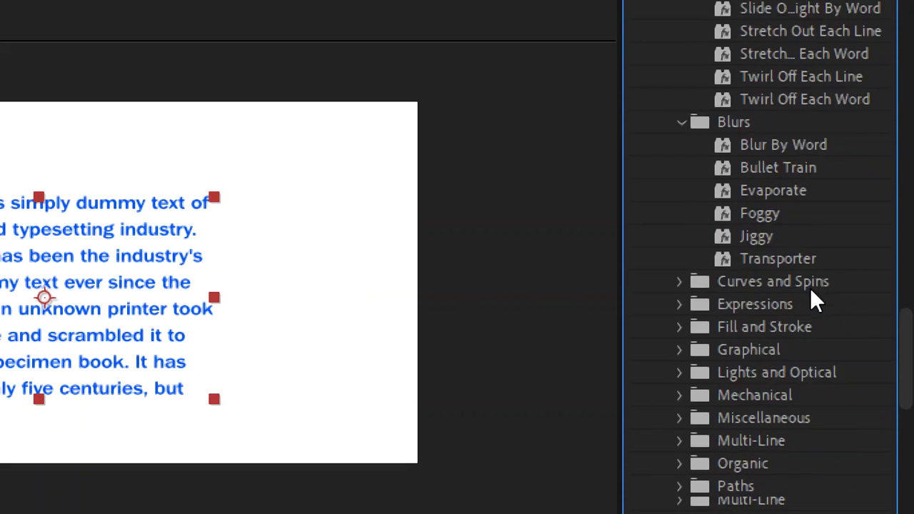
click(680, 223)
scroll(809, 258, down, 20)
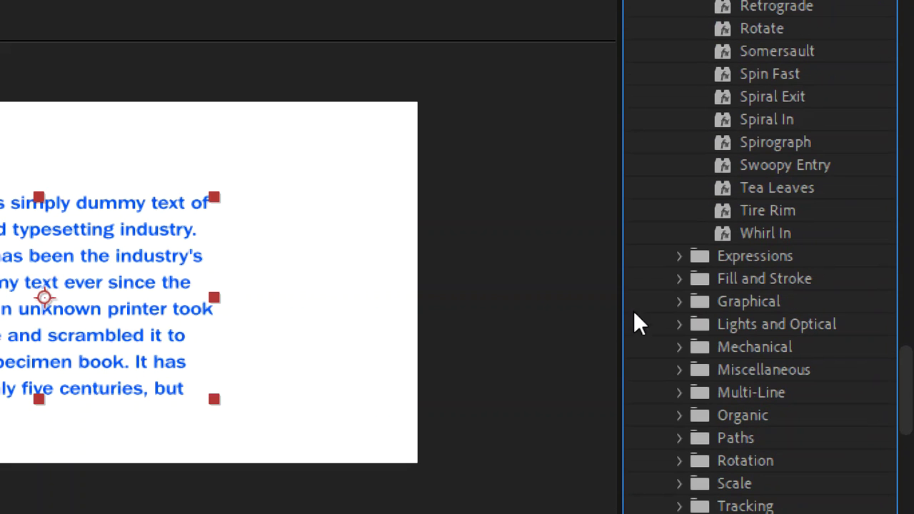
click(679, 255)
scroll(775, 293, down, 8)
click(678, 264)
scroll(782, 289, down, 16)
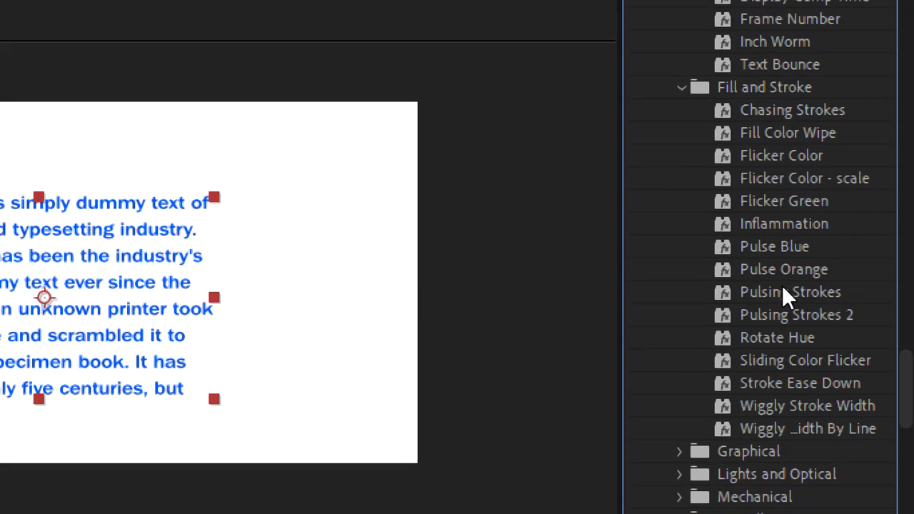
click(688, 275)
scroll(794, 299, down, 13)
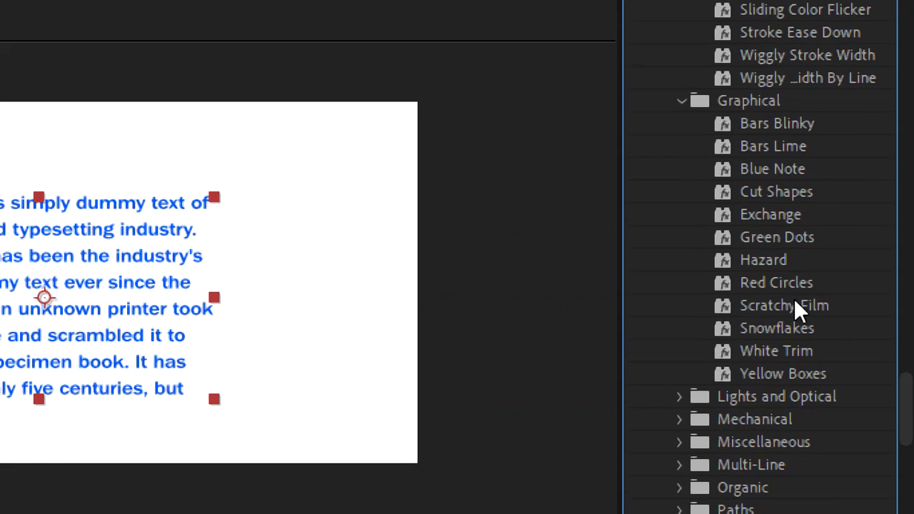
Step: Expand the Lights and Optical, Mechanical, Miscellaneous, Multi-Line and Organic folders
click(680, 280)
scroll(818, 289, down, 18)
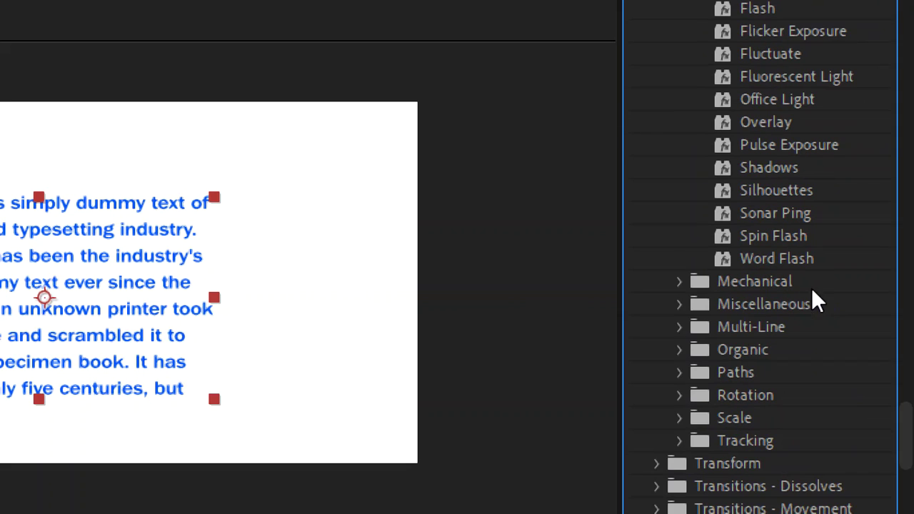
click(678, 281)
scroll(860, 290, down, 20)
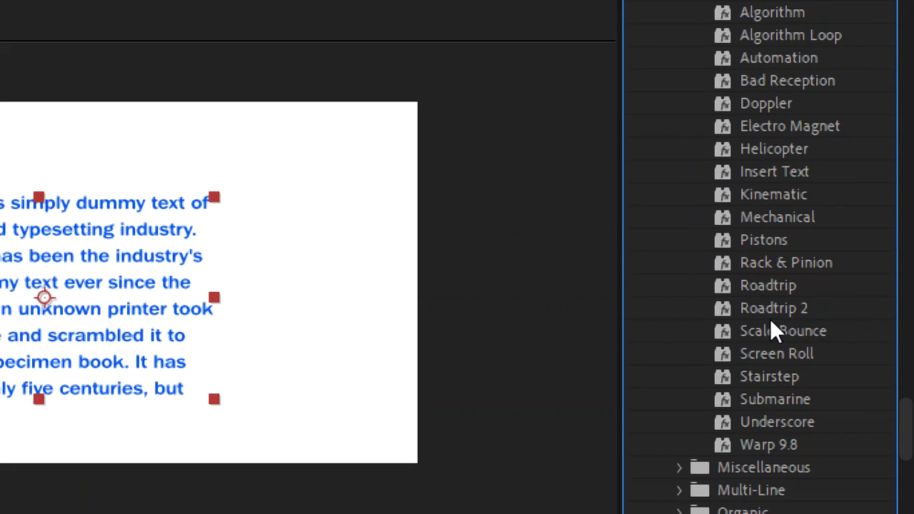
click(676, 233)
scroll(814, 291, down, 20)
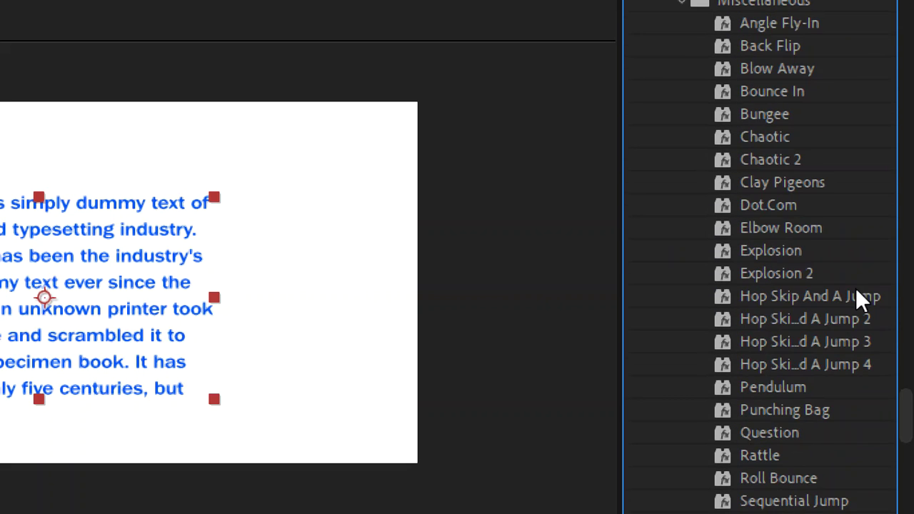
scroll(814, 295, down, 3)
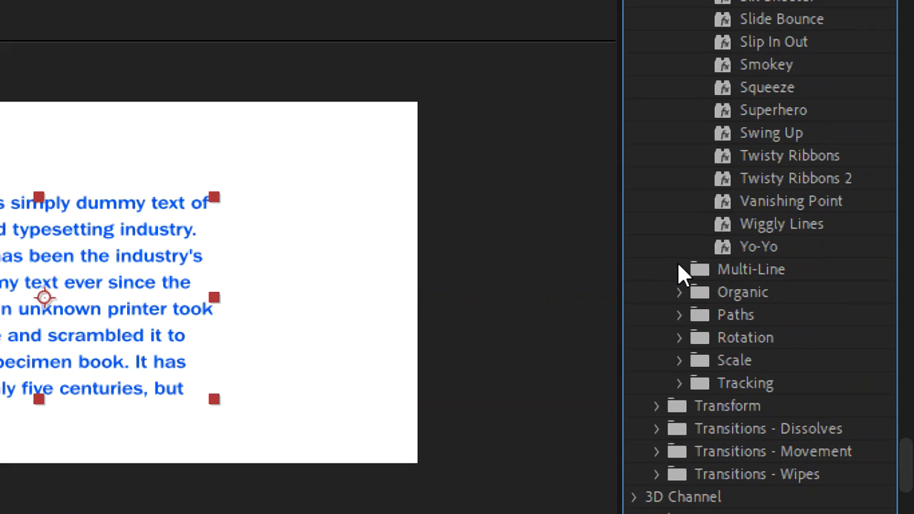
click(678, 269)
scroll(773, 299, down, 20)
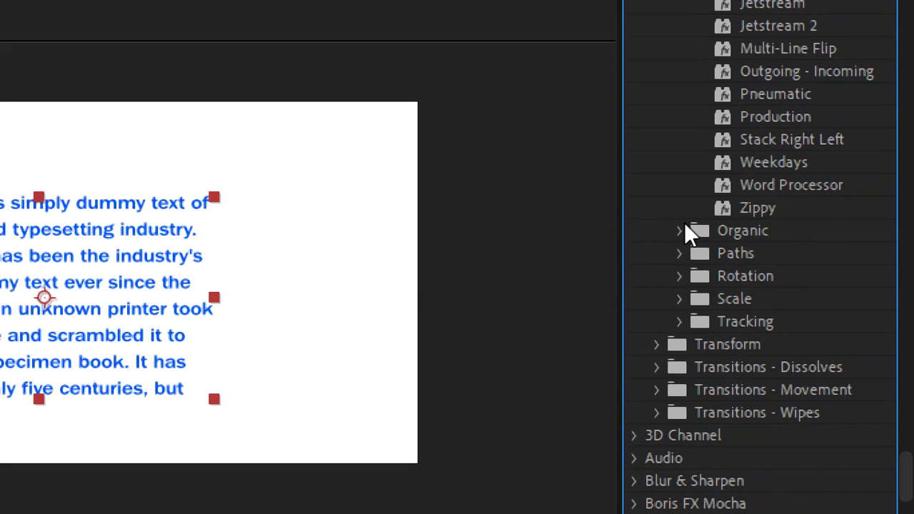
click(679, 231)
scroll(843, 300, down, 20)
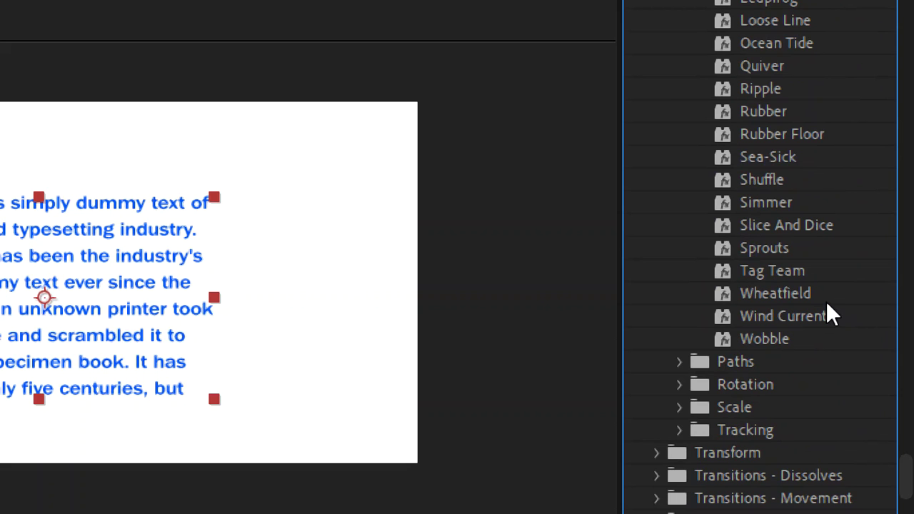
Step: Collapse the Organic, Multi-Line, Miscellaneous, Mechanical, Lights and Optical, and Graphical folders
scroll(826, 301, up, 20)
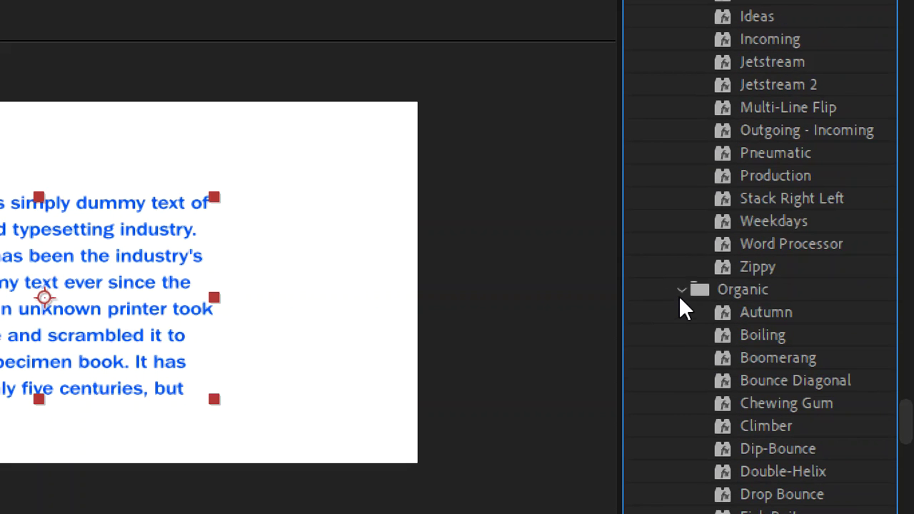
click(679, 295)
scroll(684, 292, up, 20)
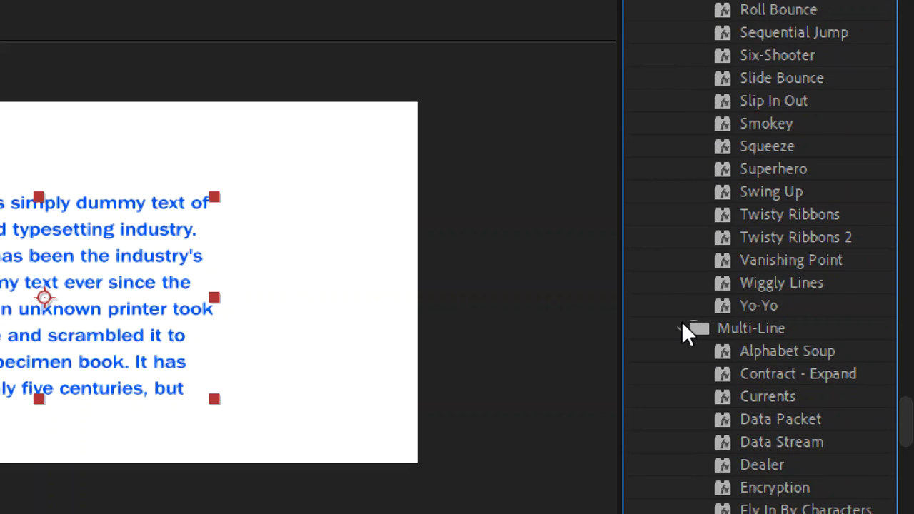
click(681, 327)
scroll(679, 307, up, 20)
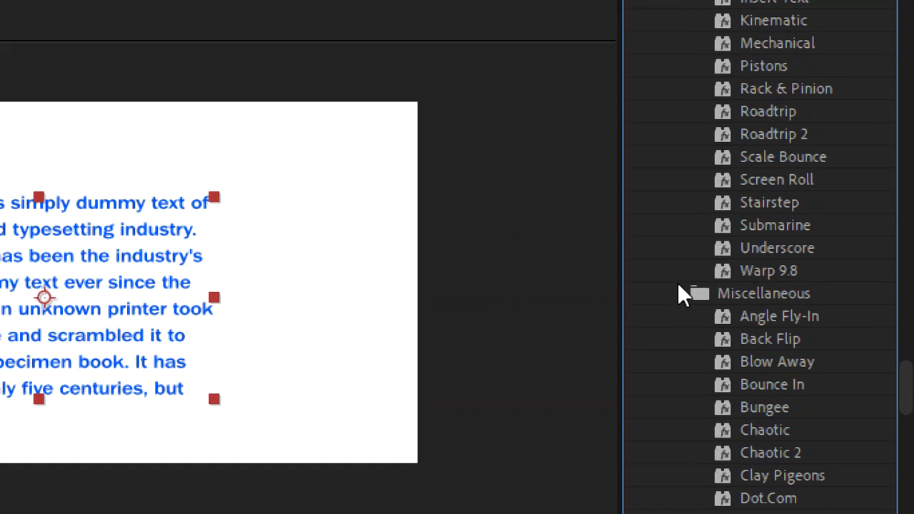
click(682, 293)
scroll(696, 300, up, 20)
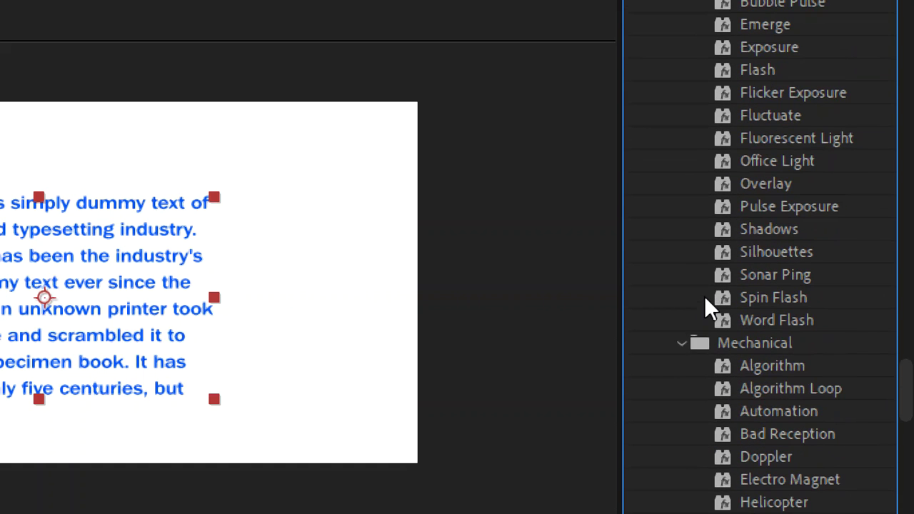
click(684, 341)
scroll(686, 329, up, 13)
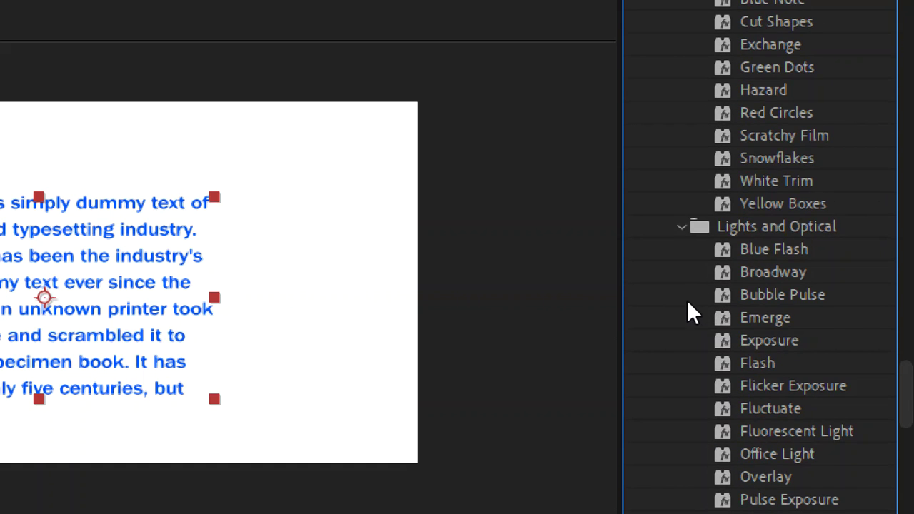
click(682, 225)
scroll(689, 246, up, 15)
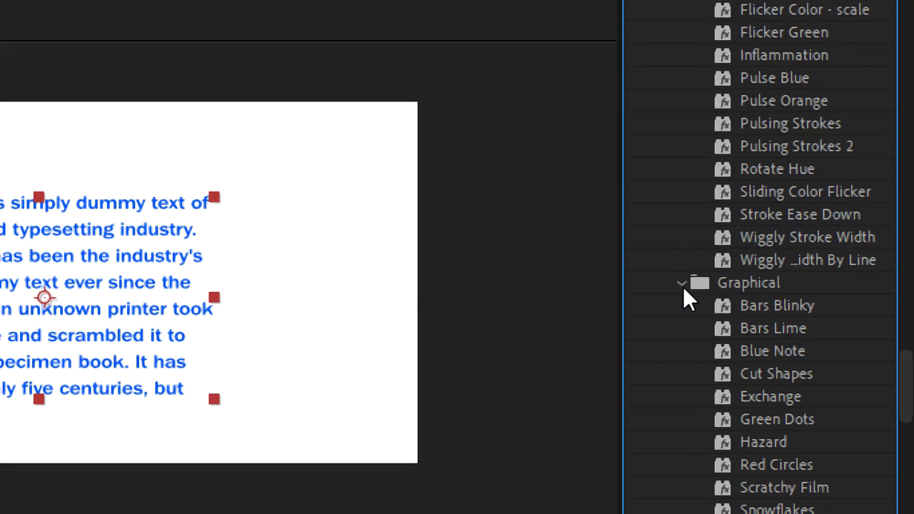
click(684, 285)
scroll(684, 287, up, 10)
Step: Collapse the Fill and Stroke, Expressions, Curves and Spins, Blurs and Animate Out folders
click(681, 154)
click(679, 156)
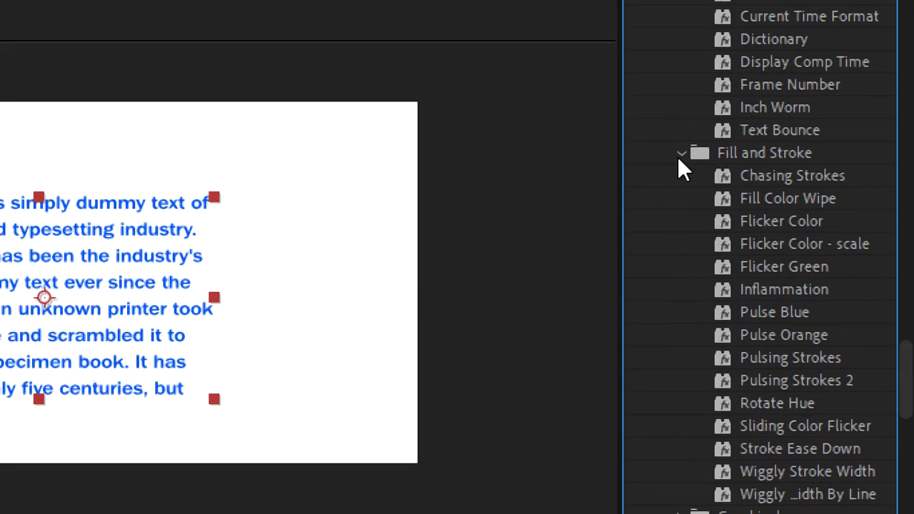
click(677, 153)
scroll(721, 196, up, 12)
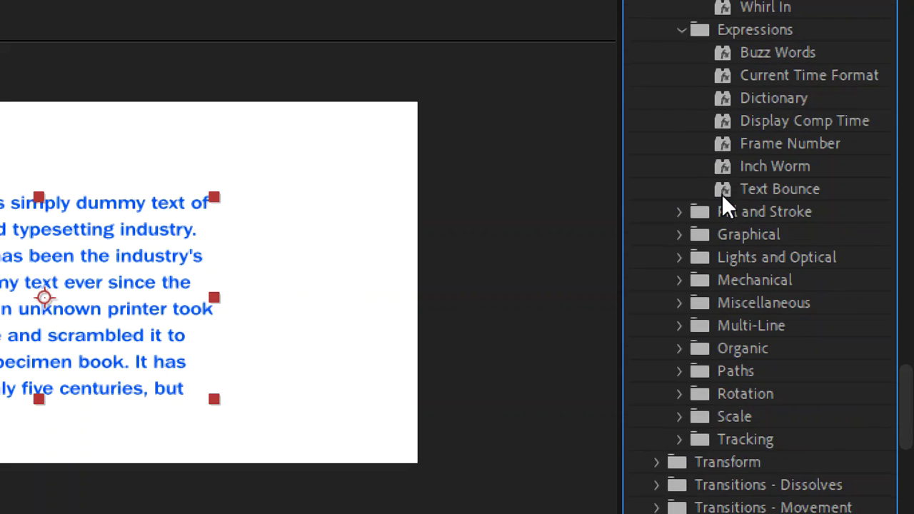
click(682, 264)
scroll(743, 261, up, 10)
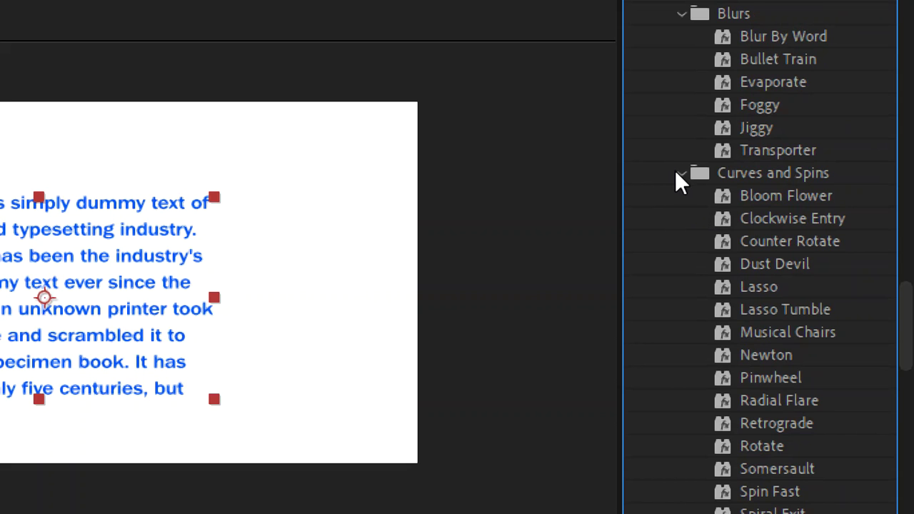
click(679, 174)
scroll(755, 239, up, 5)
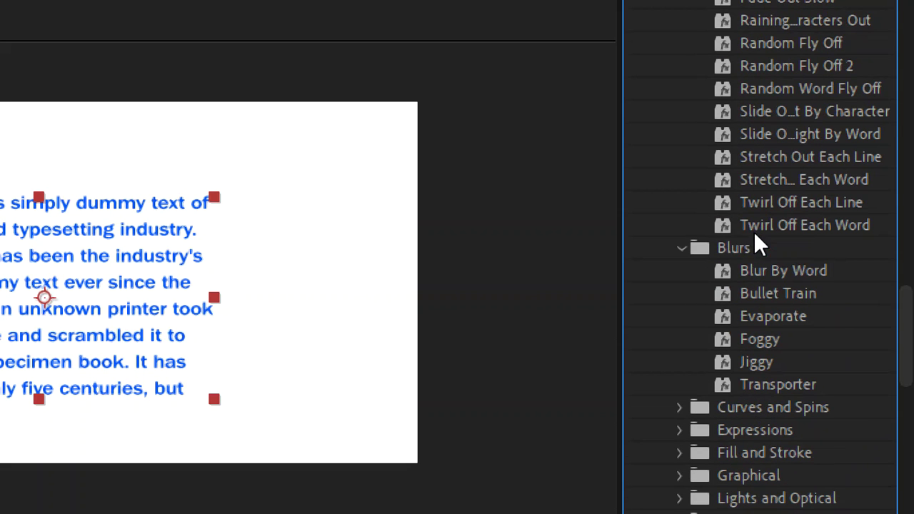
click(680, 246)
scroll(725, 256, up, 3)
click(680, 163)
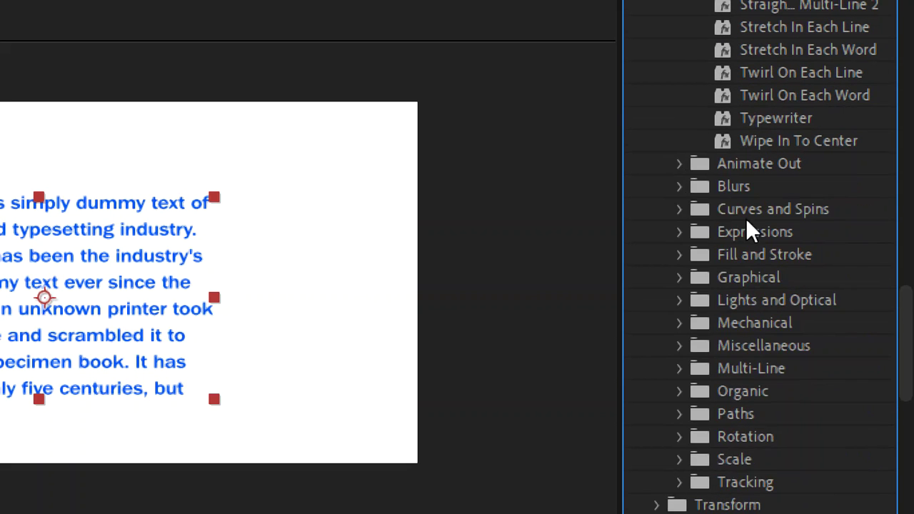
scroll(747, 221, up, 6)
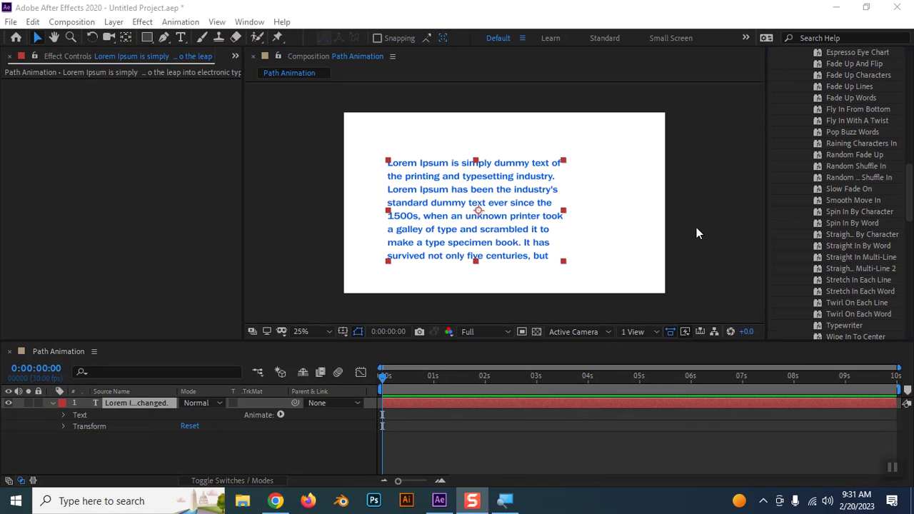
key(period)
key(period)
drag(391, 377, 476, 382)
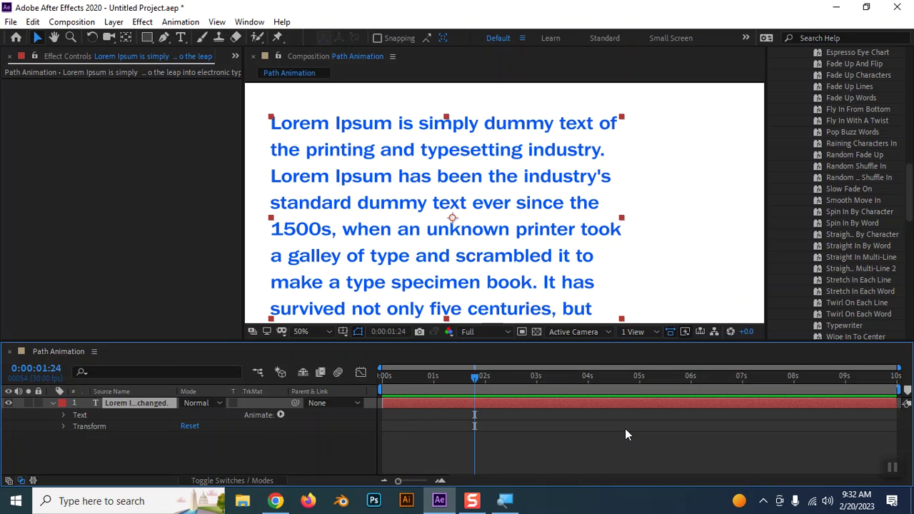
drag(474, 376, 318, 370)
scroll(414, 236, down, 4)
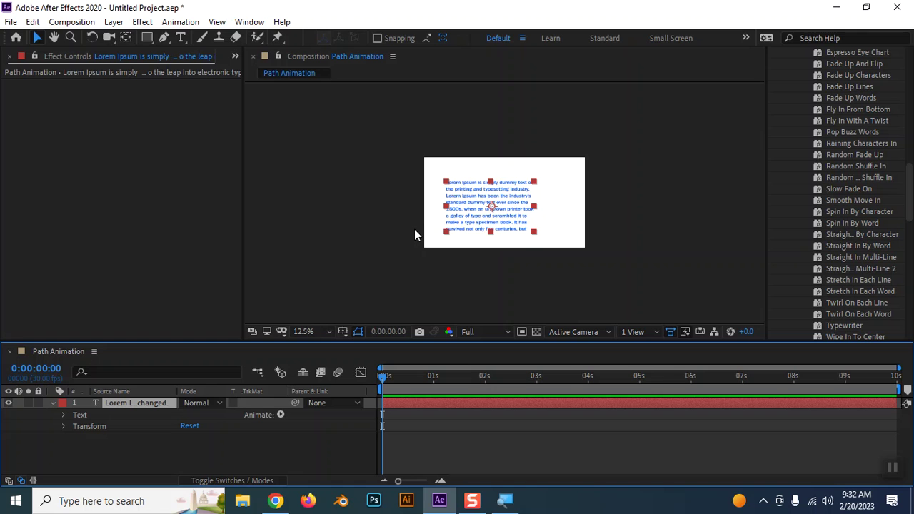
scroll(414, 236, up, 2)
scroll(414, 236, down, 1)
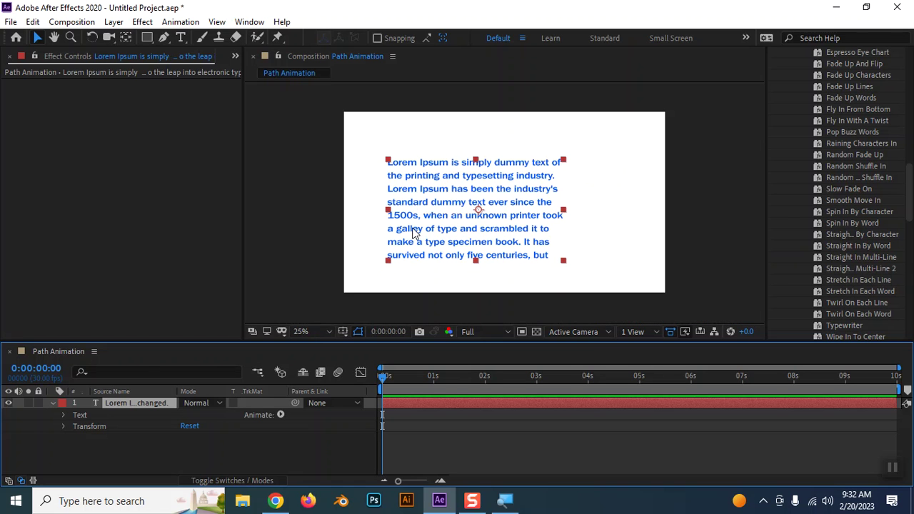
click(314, 331)
click(318, 111)
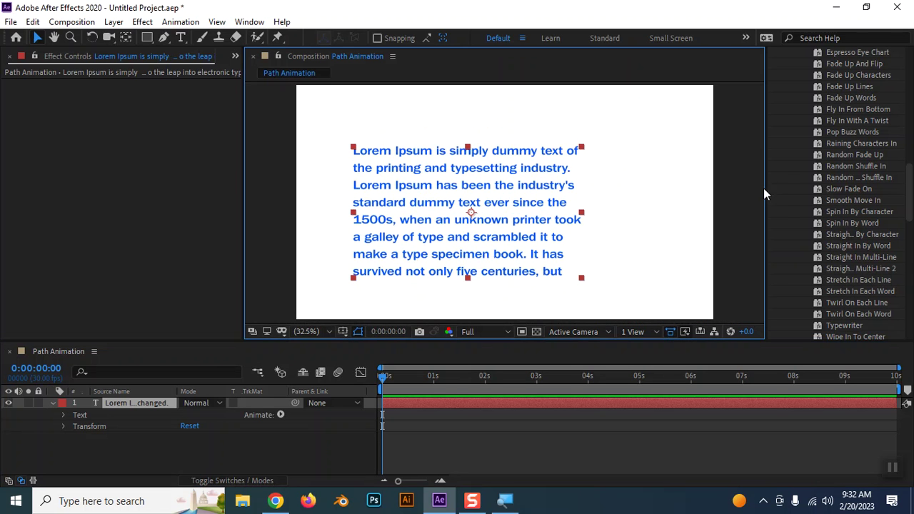
drag(843, 150, 842, 152)
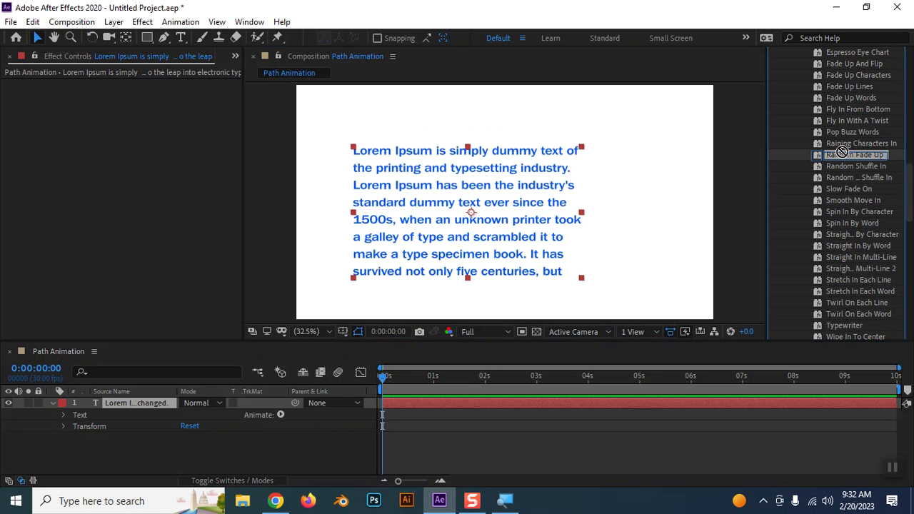
drag(842, 152, 149, 410)
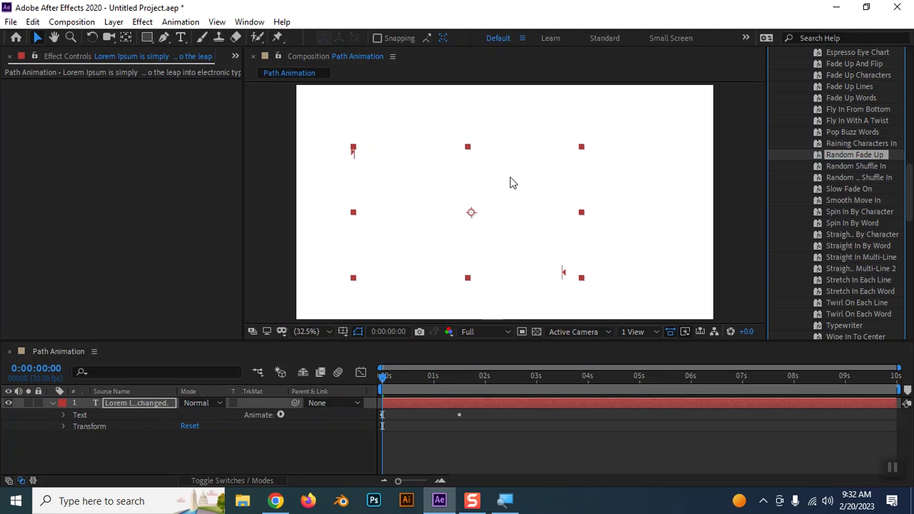
click(424, 441)
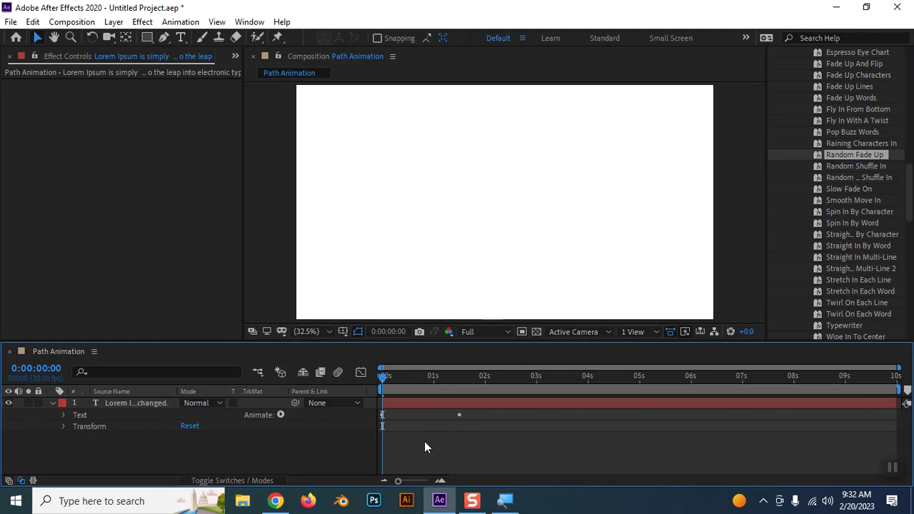
drag(383, 380, 391, 378)
click(382, 415)
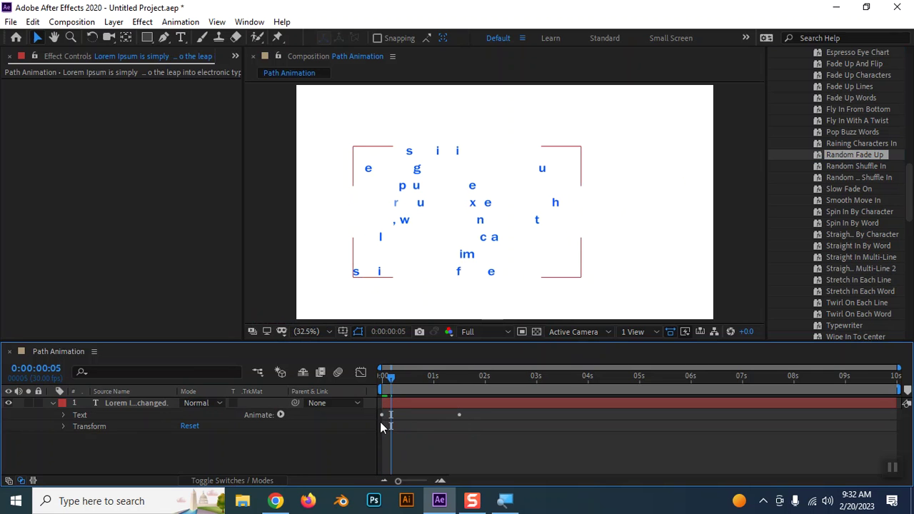
click(464, 427)
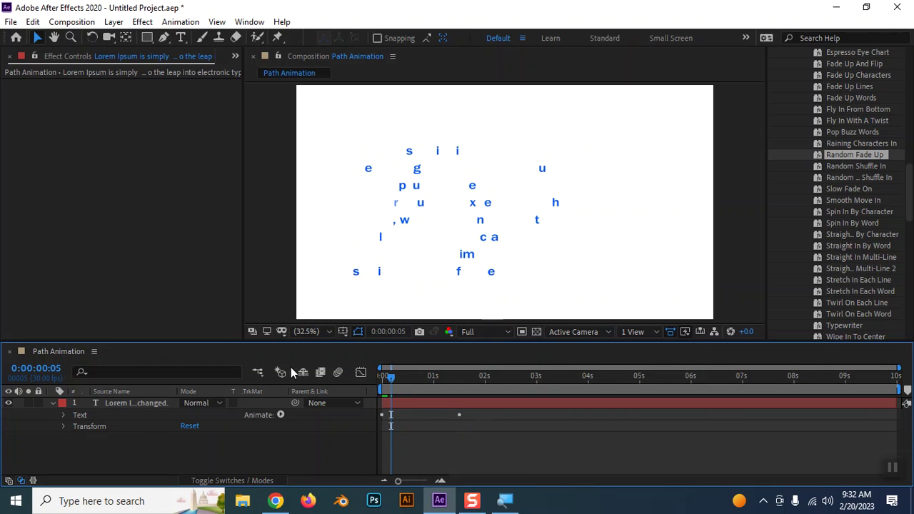
click(381, 376)
click(382, 415)
click(422, 453)
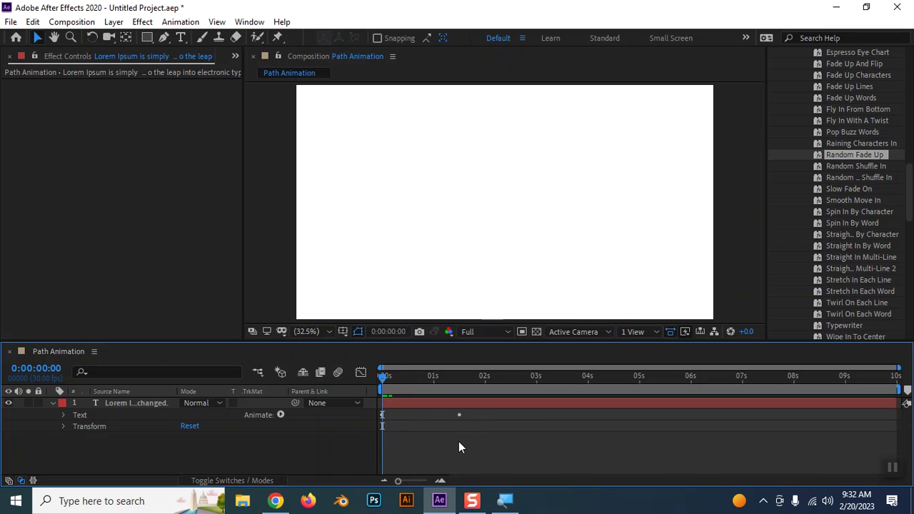
key(space)
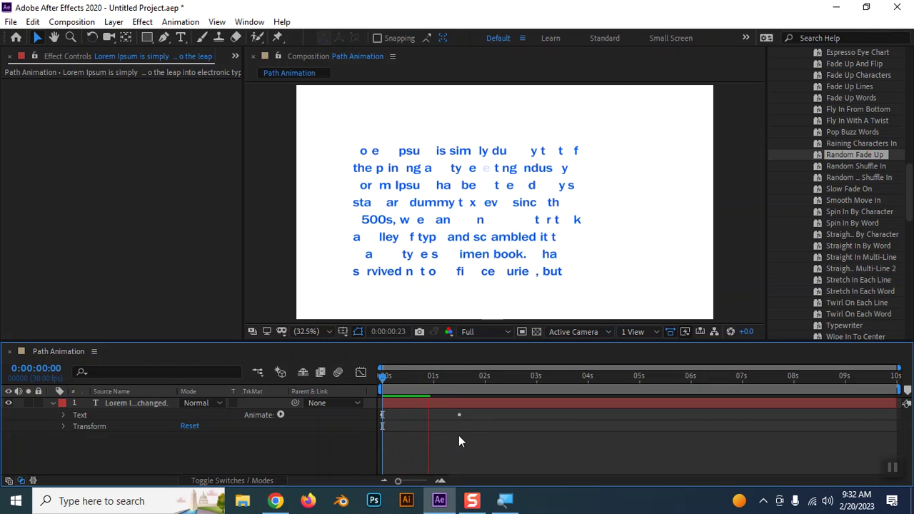
key(space)
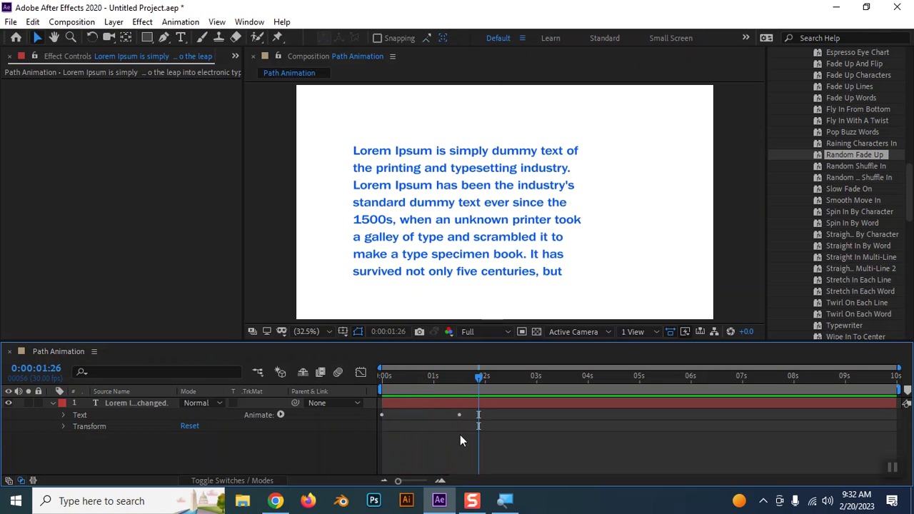
click(454, 402)
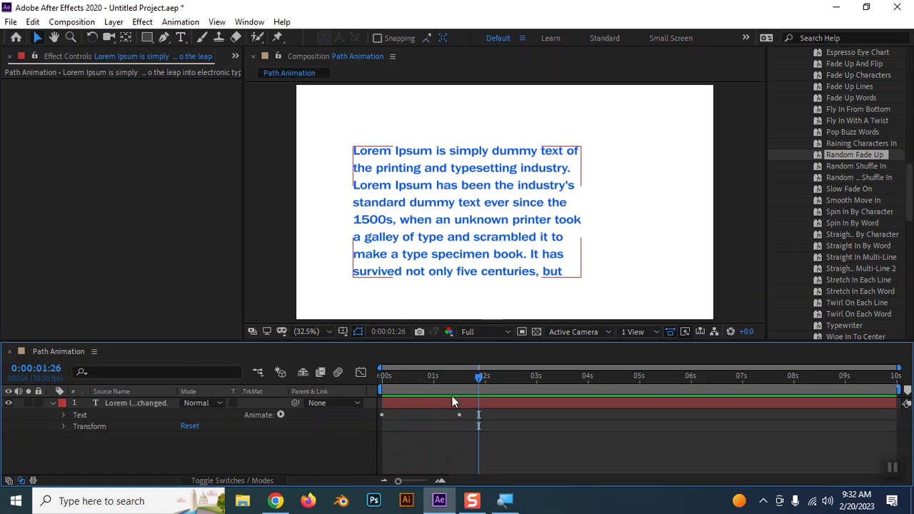
click(381, 377)
key(space)
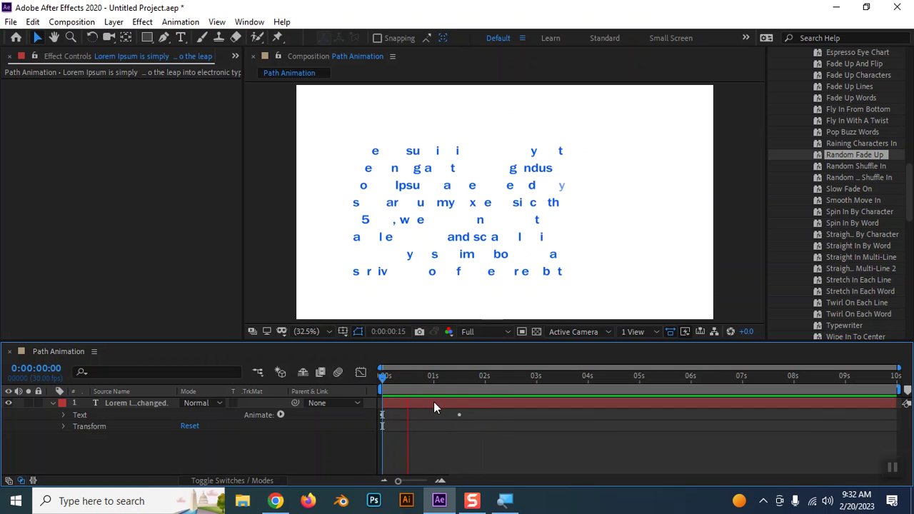
click(431, 402)
click(193, 378)
click(169, 406)
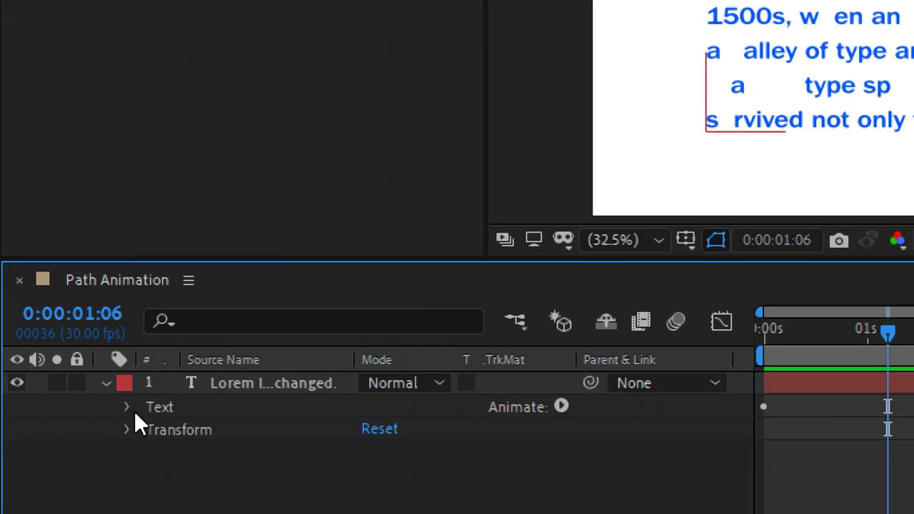
Step: Expand Text, Animator 1, Range Selector 1 and More Options, then select the 80% Start keyframe
click(127, 407)
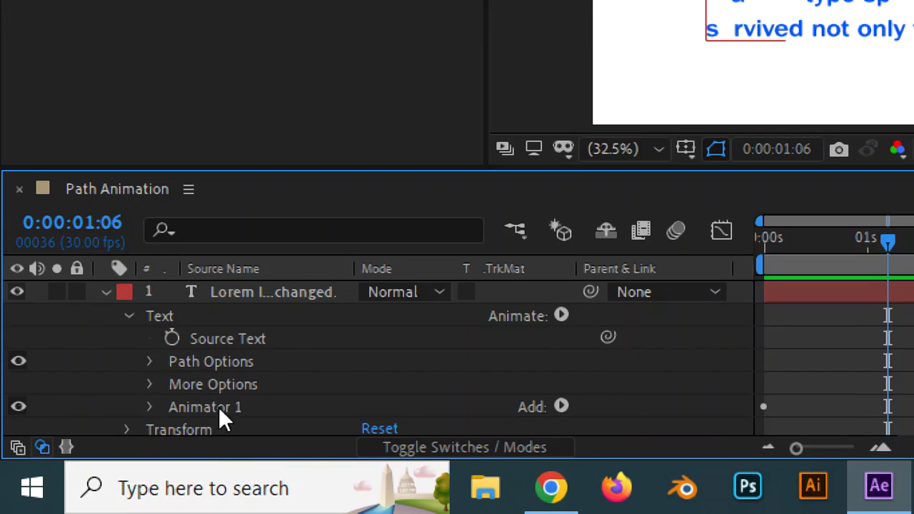
click(149, 407)
scroll(225, 428, down, 1)
scroll(262, 424, down, 1)
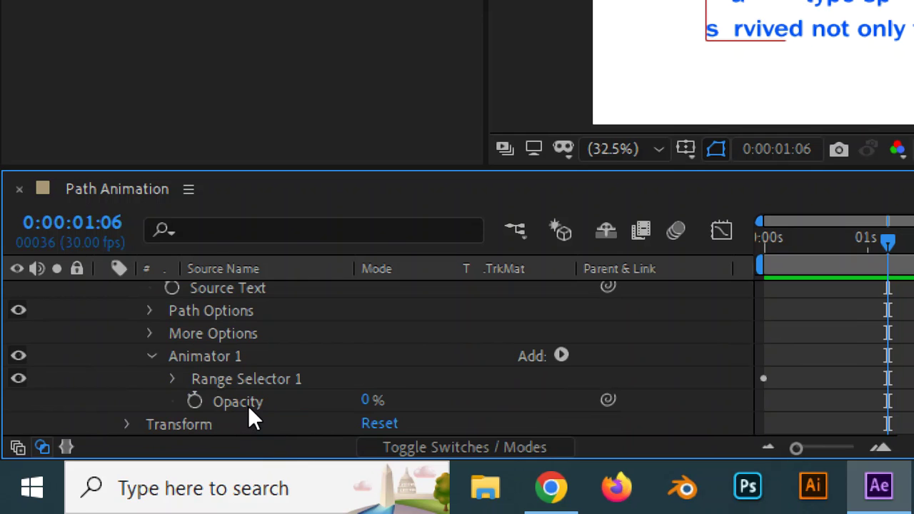
click(171, 378)
scroll(204, 394, down, 2)
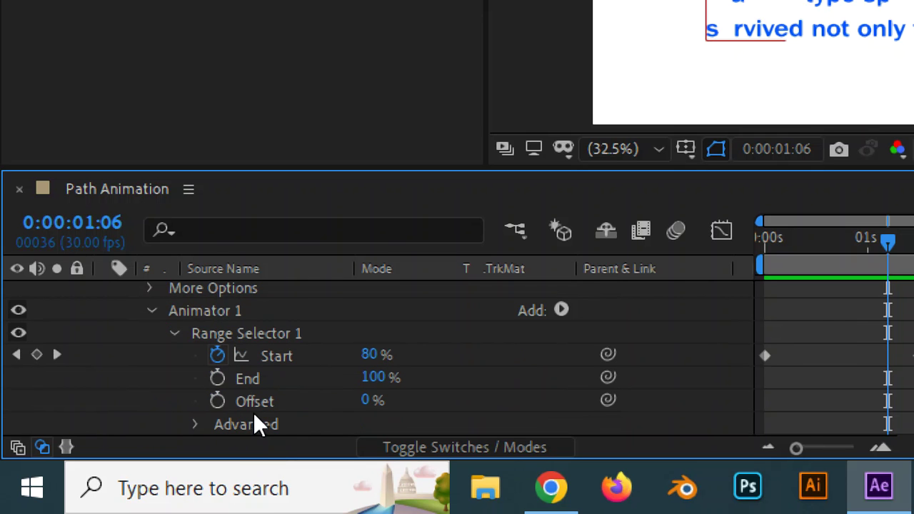
click(148, 289)
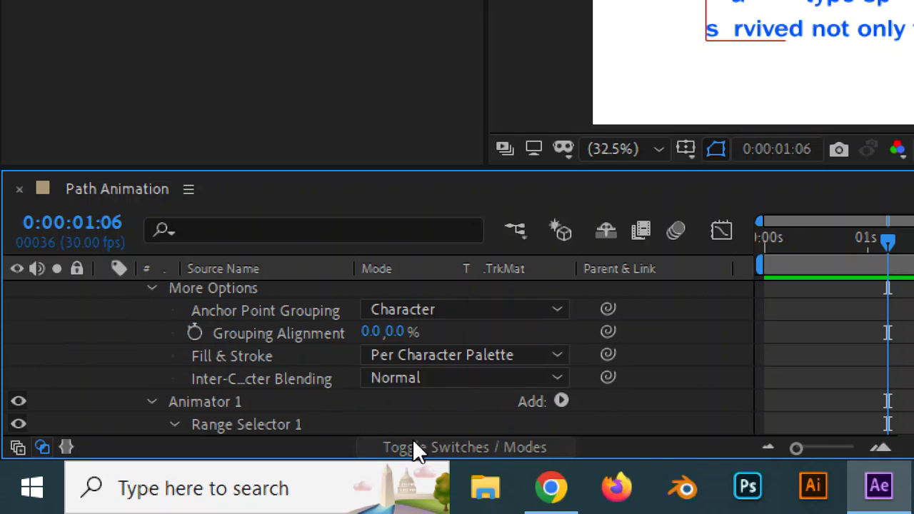
scroll(229, 346, up, 3)
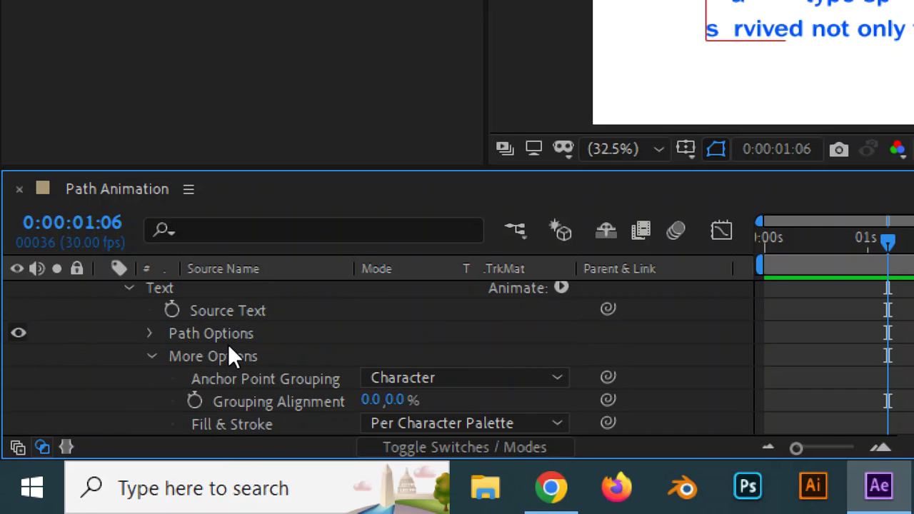
scroll(329, 406, down, 4)
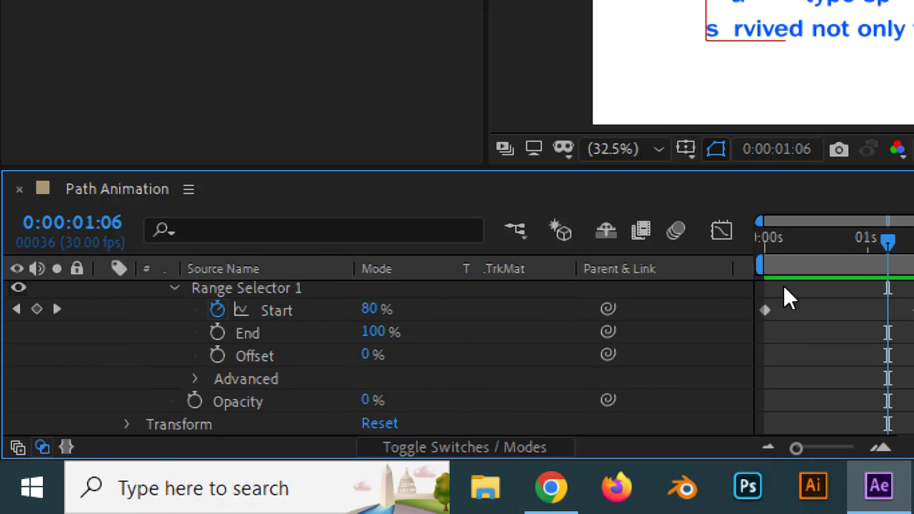
click(282, 310)
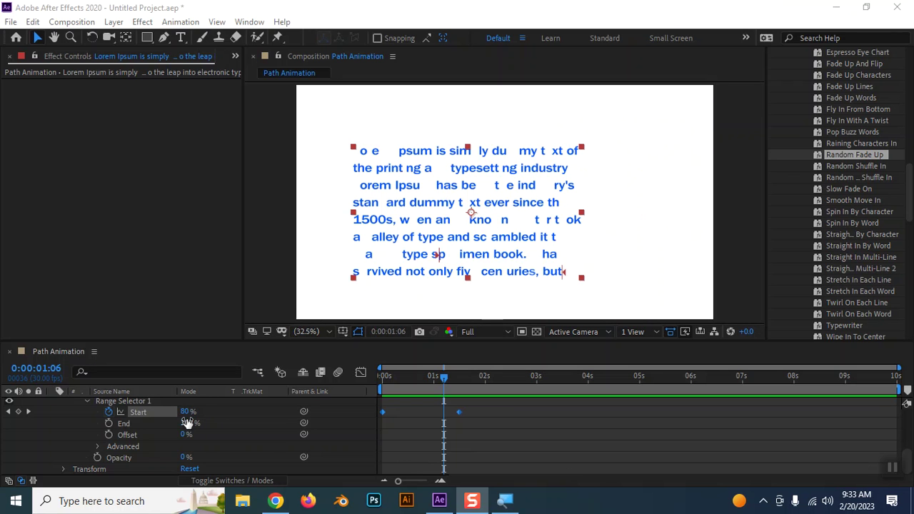
Step: Collapse More Options and delete the Random Fade Up Animator 1 from the text layer
scroll(167, 423, up, 5)
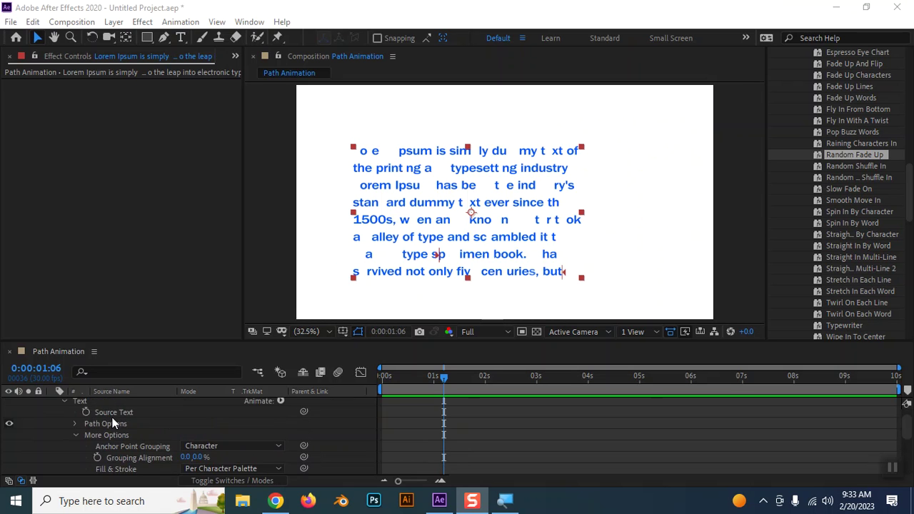
scroll(112, 424, up, 1)
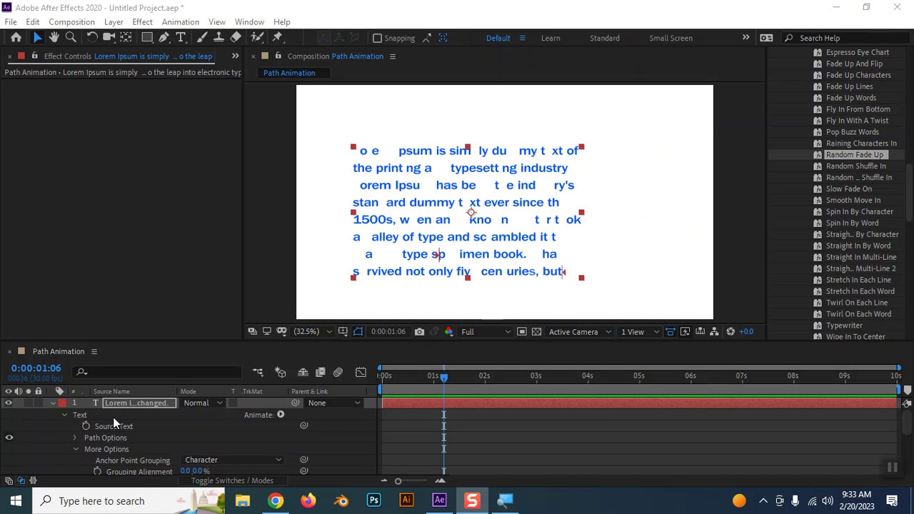
click(89, 451)
click(76, 450)
click(107, 457)
key(Delete)
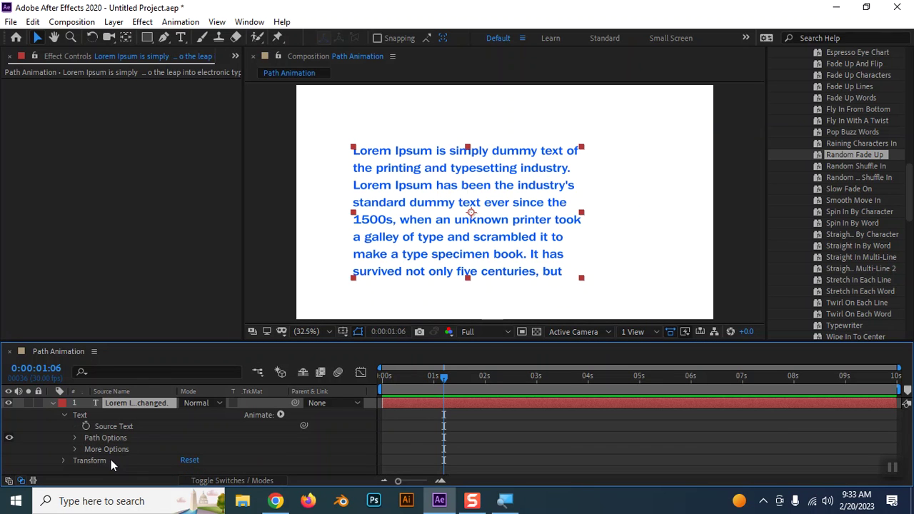
Step: Apply the Drop In By Character preset to the Lorem Ipsum text layer
click(500, 205)
scroll(876, 178, up, 3)
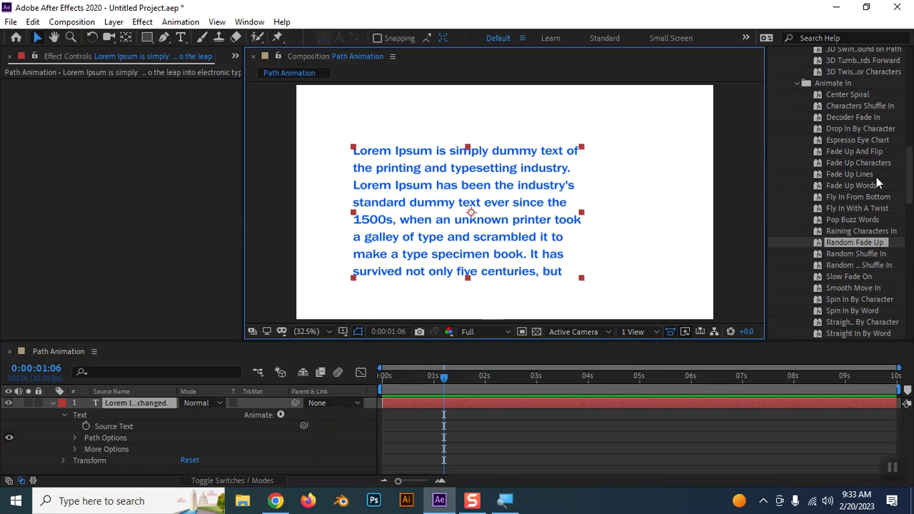
click(857, 128)
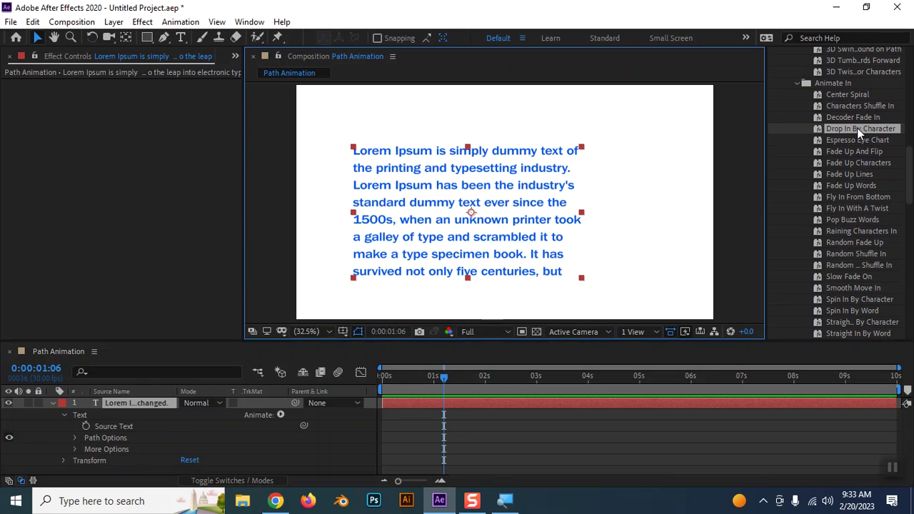
drag(857, 128, 484, 223)
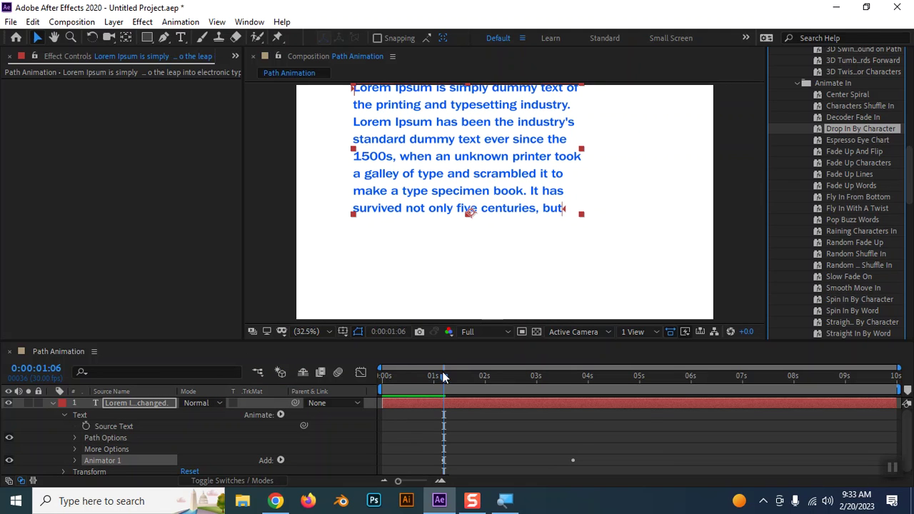
Step: Preview the Drop In By Character animation from 0:00 and scrub back to about 1 second
drag(444, 376, 319, 390)
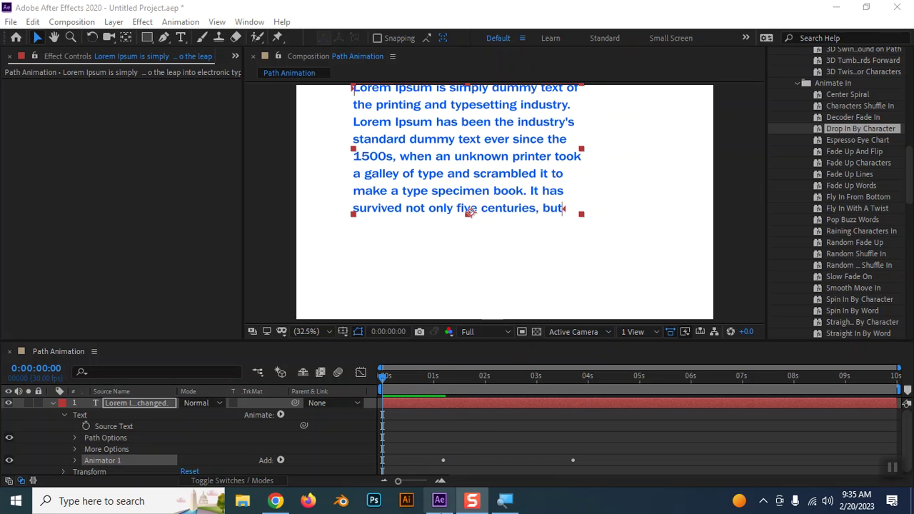
click(452, 436)
key(space)
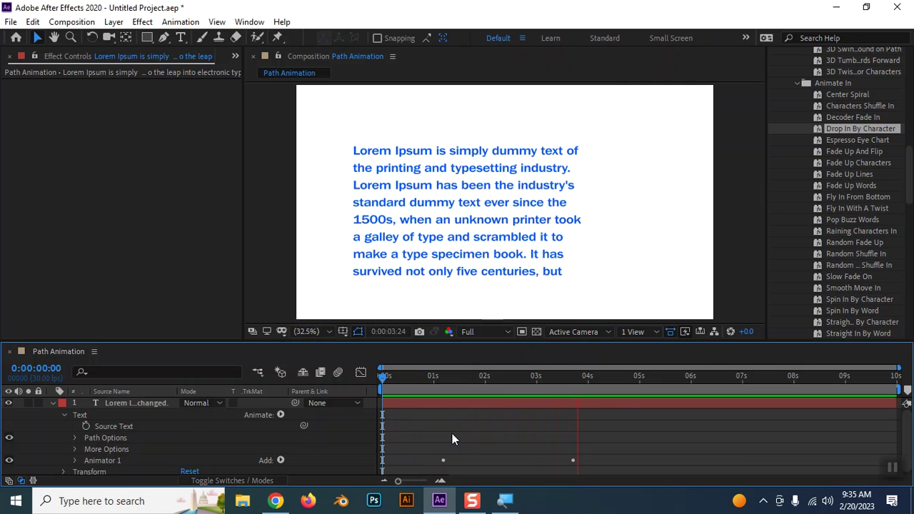
key(space)
drag(624, 378, 446, 381)
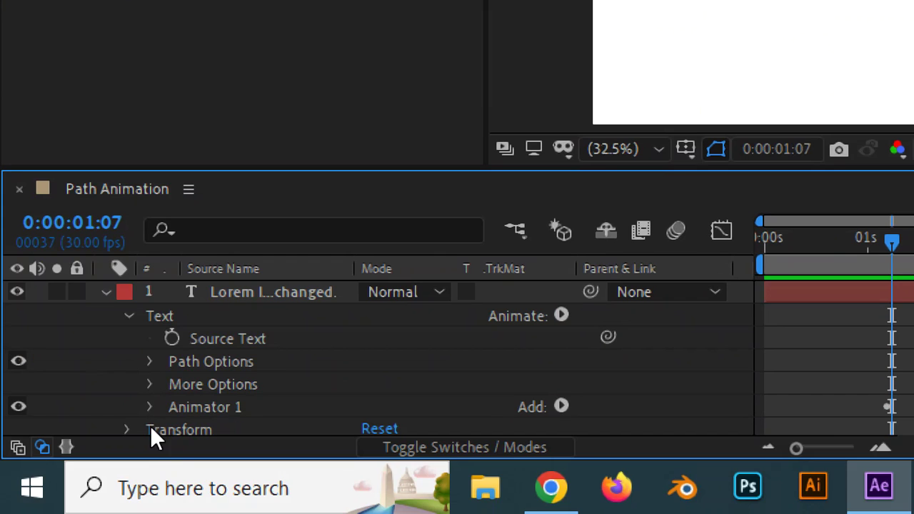
Step: Expand Animator 1 and Range Selector 1 to show the Start, End and Offset properties
click(149, 407)
scroll(324, 414, down, 2)
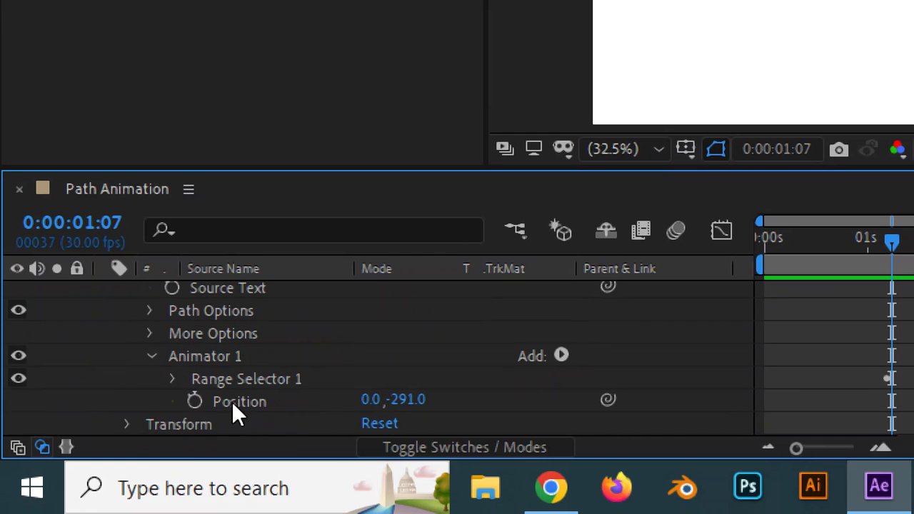
click(176, 370)
scroll(354, 392, down, 2)
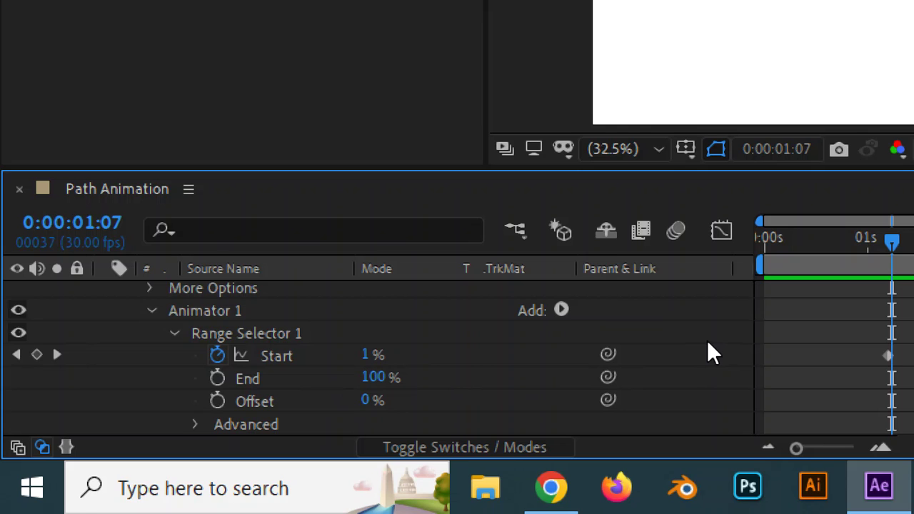
click(286, 354)
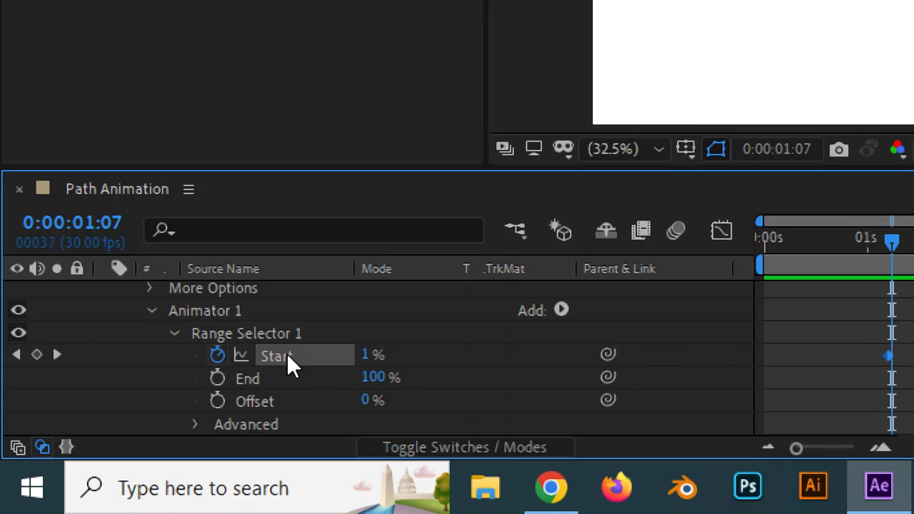
click(232, 377)
click(250, 401)
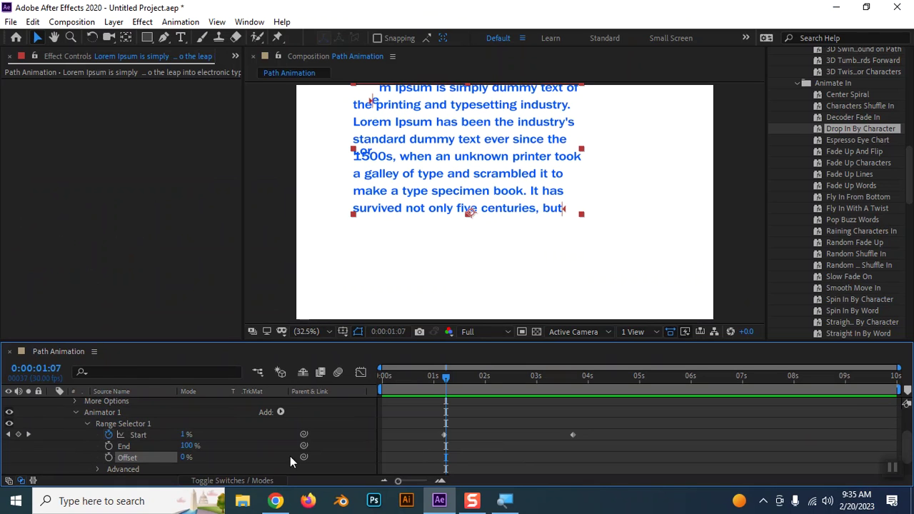
Step: Scrub the animation back to 0:00 and select the Position offset and the Range Selector
drag(444, 383, 362, 384)
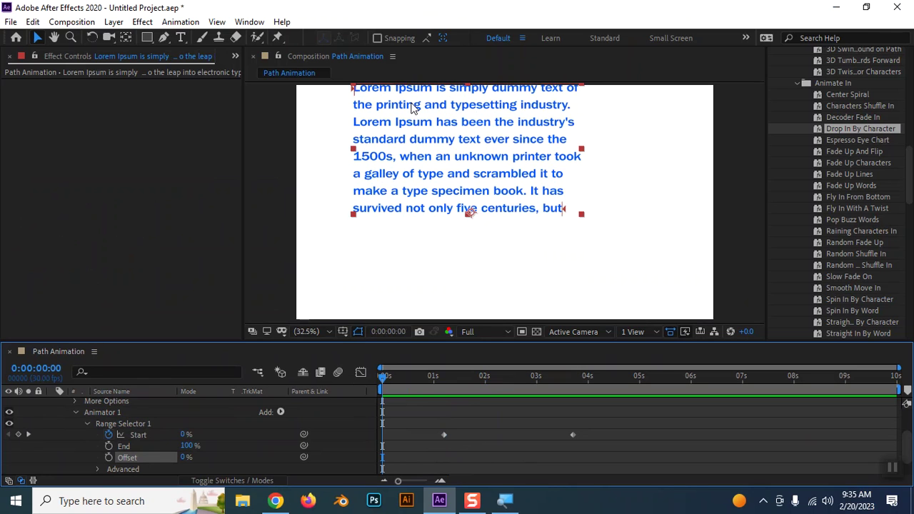
scroll(116, 456, down, 1)
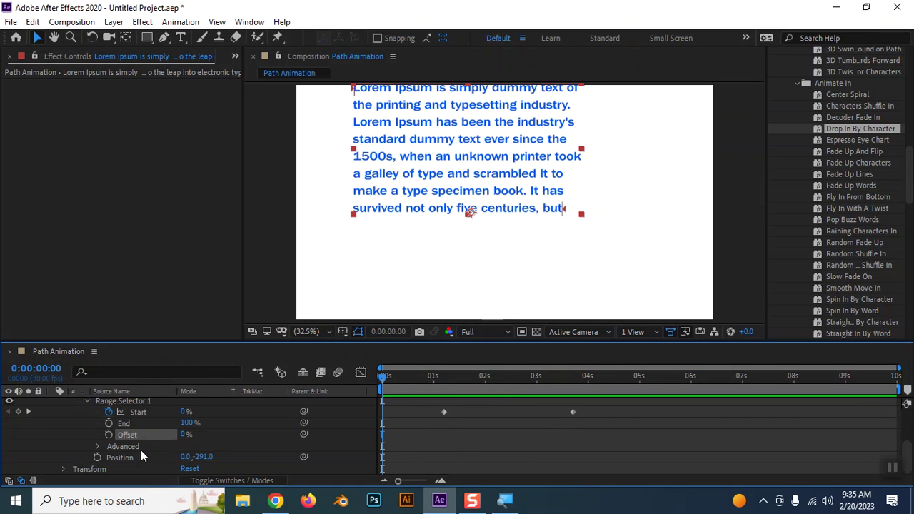
click(118, 457)
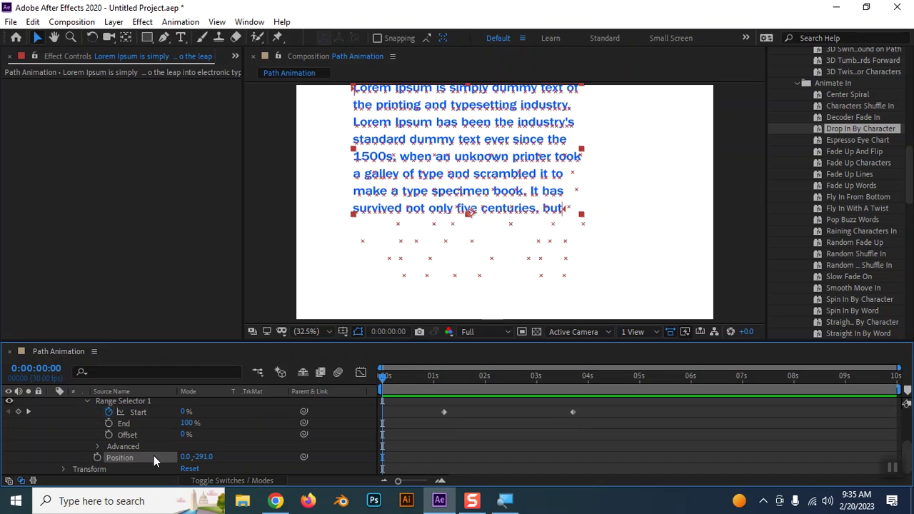
scroll(140, 429, up, 2)
click(135, 436)
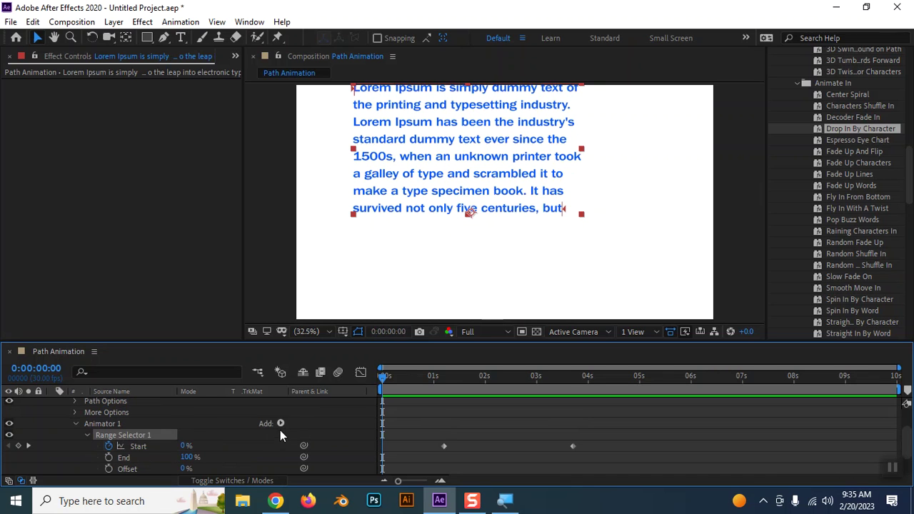
Step: Add an Opacity property set to 0% to the text animator and preview the fade-in
click(280, 424)
mouse_move(314, 428)
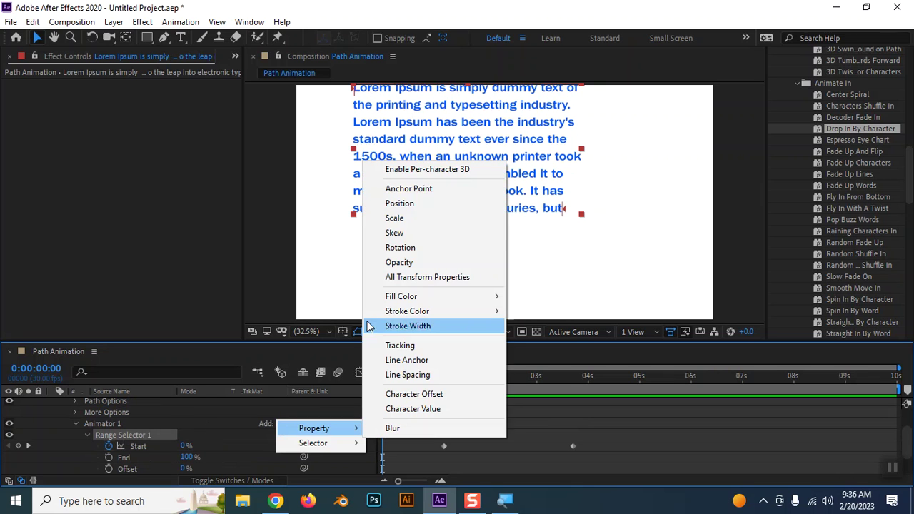
click(411, 262)
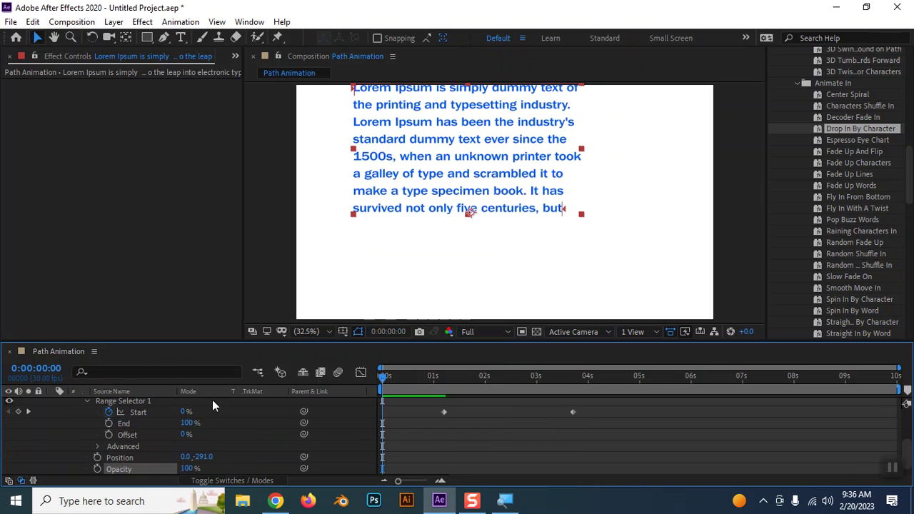
click(189, 468)
text(0)
key(Return)
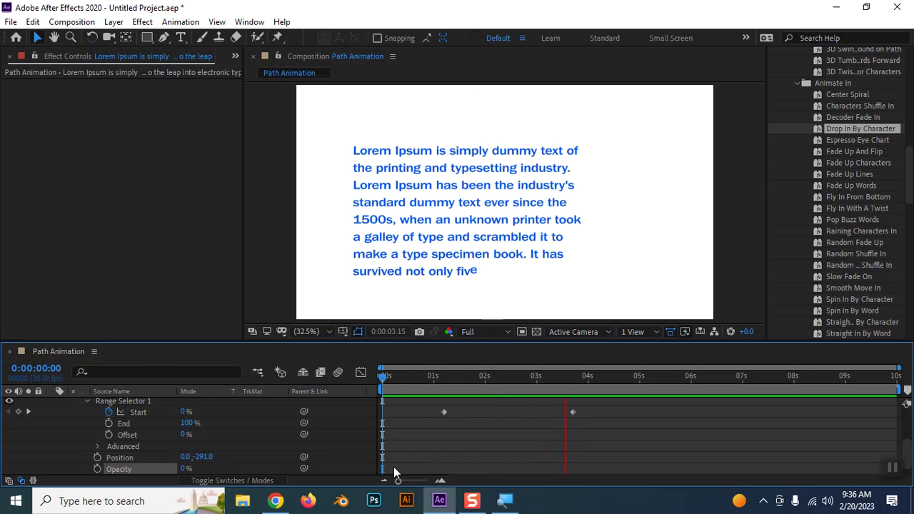
key(space)
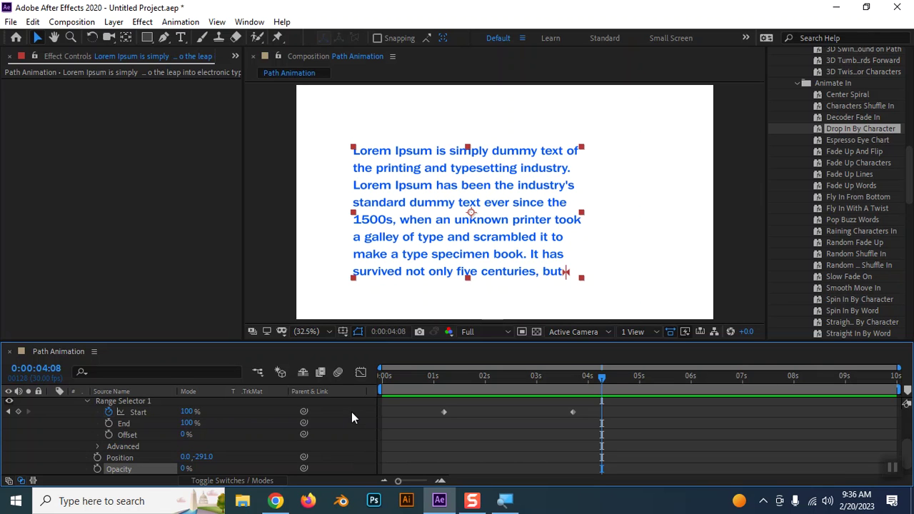
drag(607, 376, 464, 378)
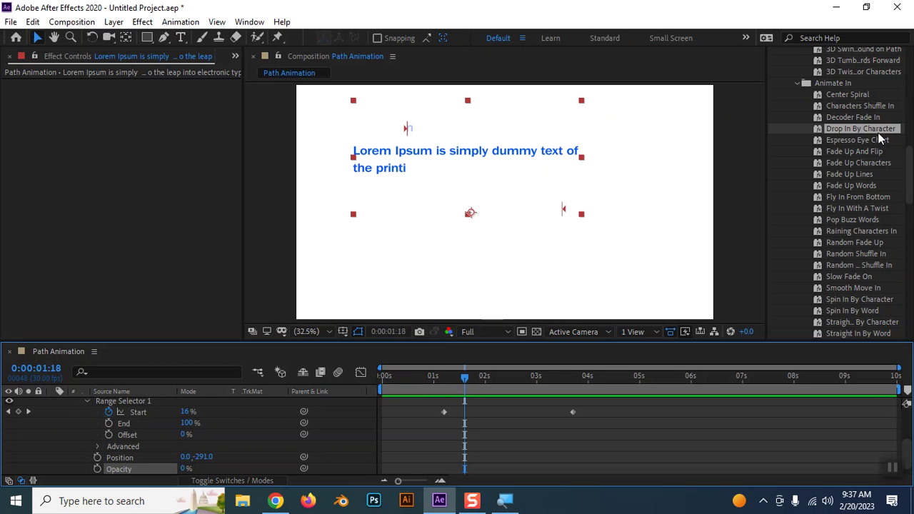
scroll(873, 194, down, 2)
scroll(873, 195, down, 3)
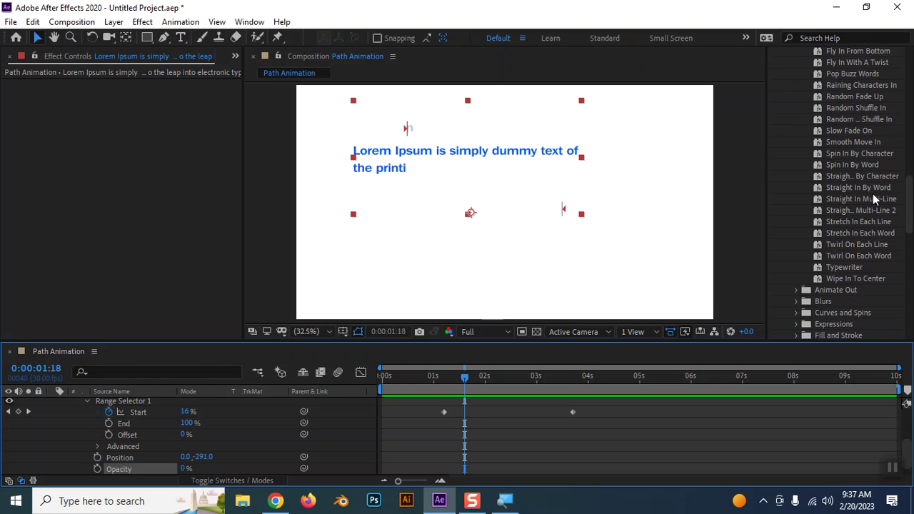
scroll(873, 193, up, 7)
scroll(873, 193, up, 3)
scroll(873, 194, up, 8)
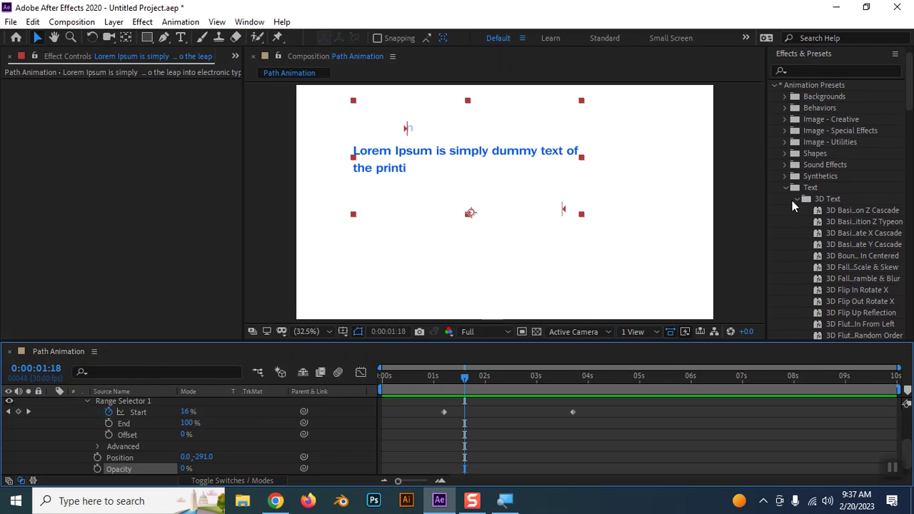
click(796, 199)
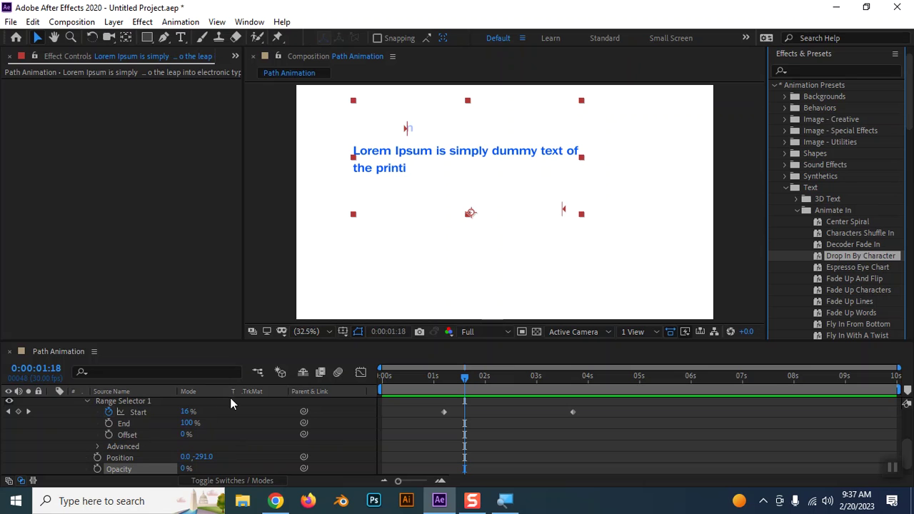
scroll(172, 461, down, 1)
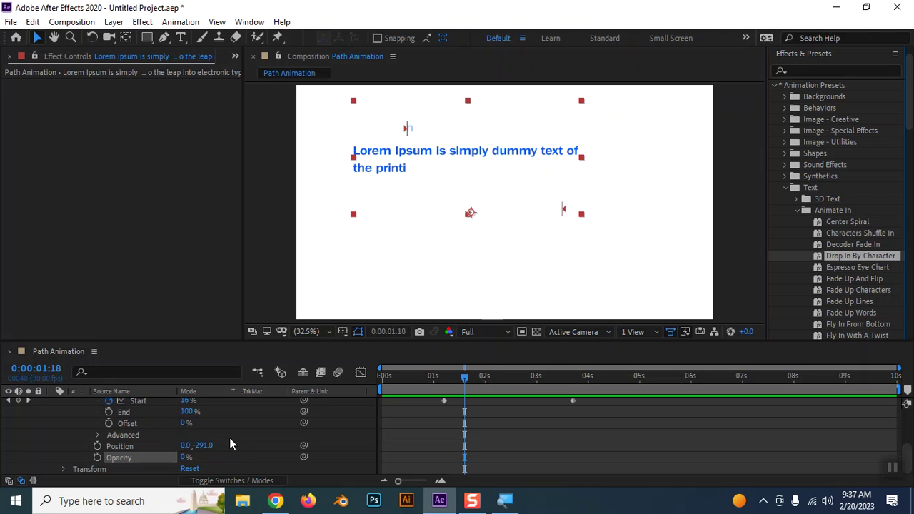
key(alt+Tab)
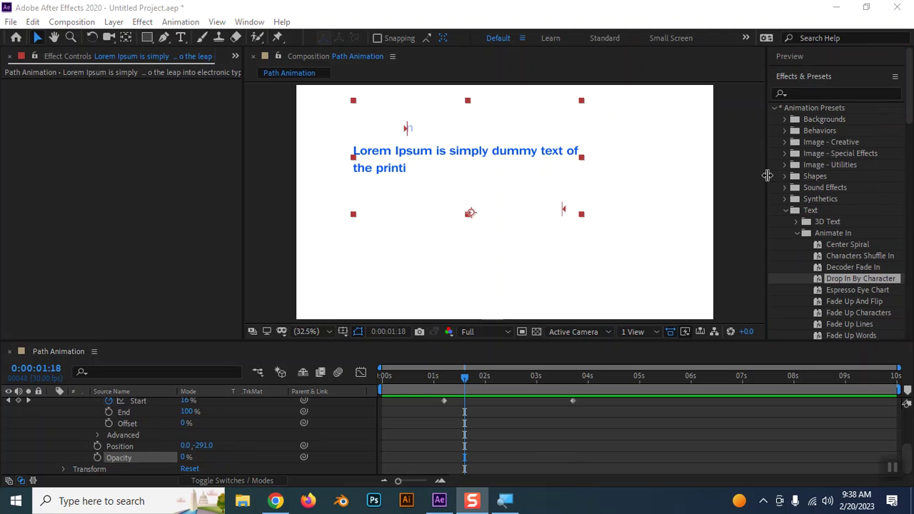
Step: Collapse and re-expand Animation Presets, then expand Text and collapse Animate In
click(785, 210)
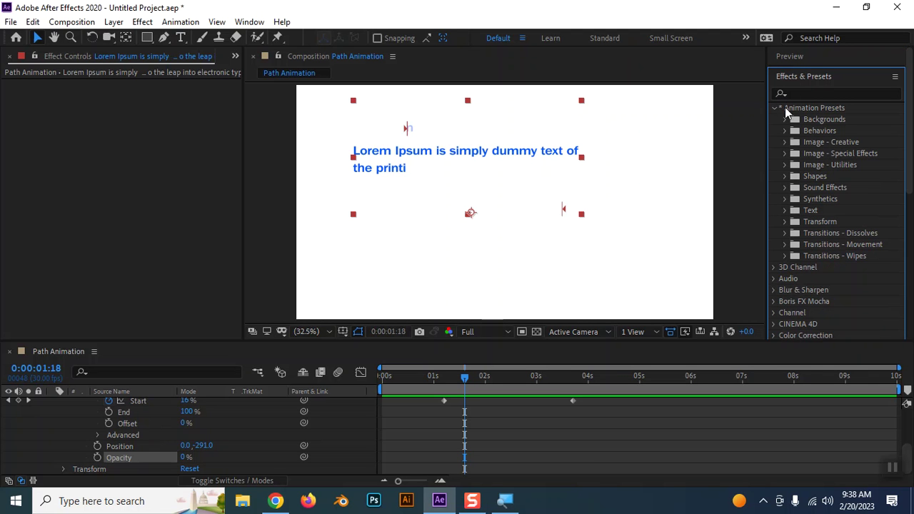
click(779, 108)
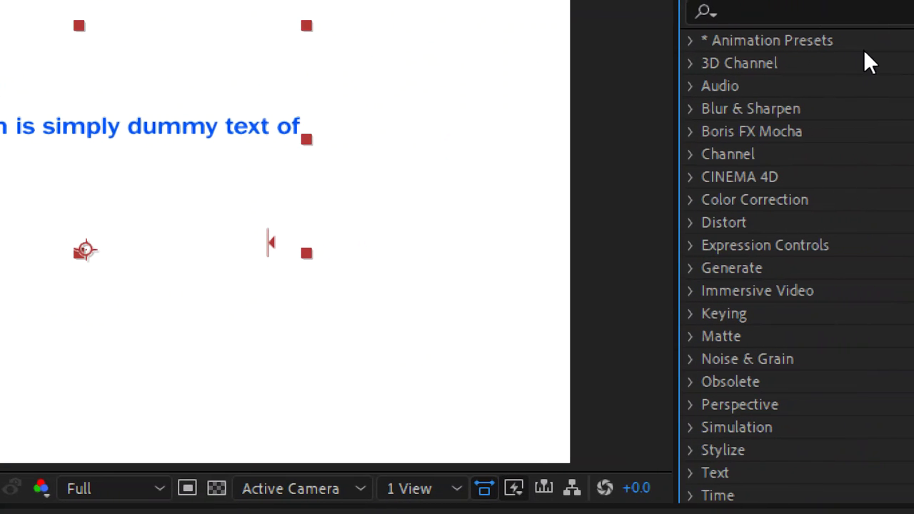
click(691, 42)
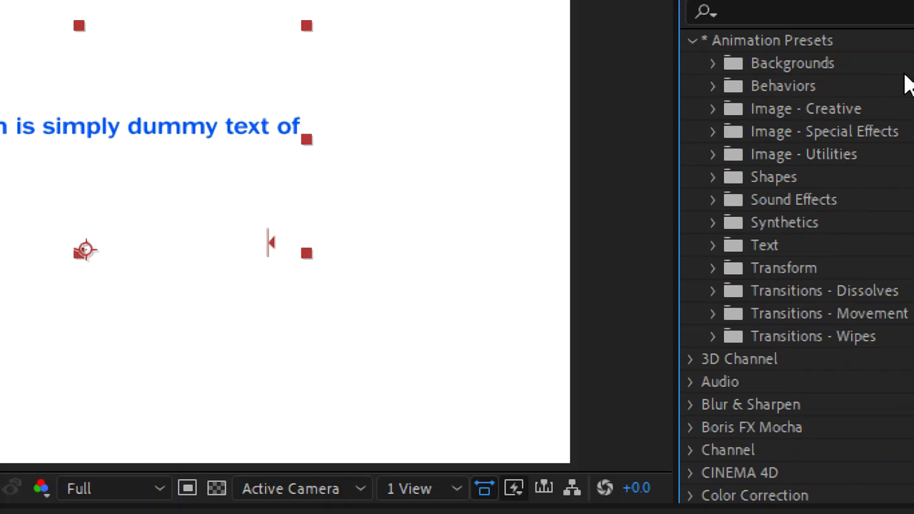
click(710, 246)
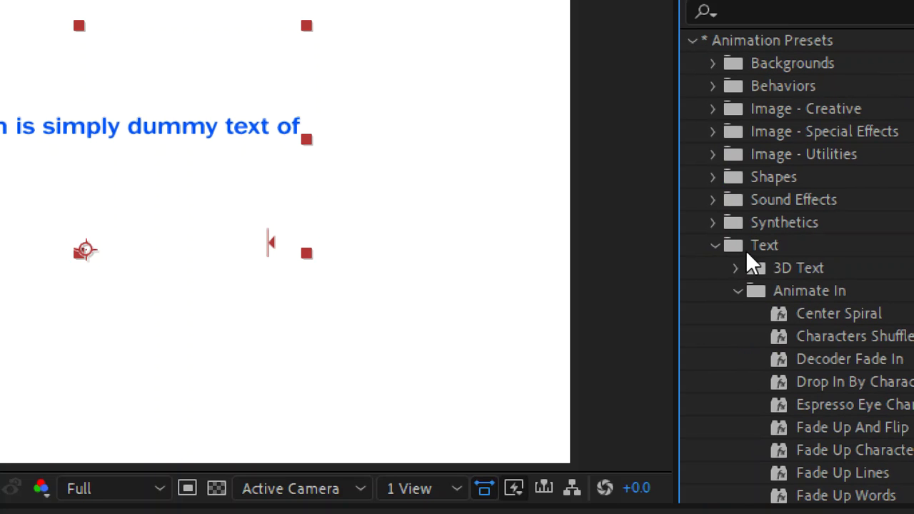
click(737, 291)
scroll(850, 437, down, 5)
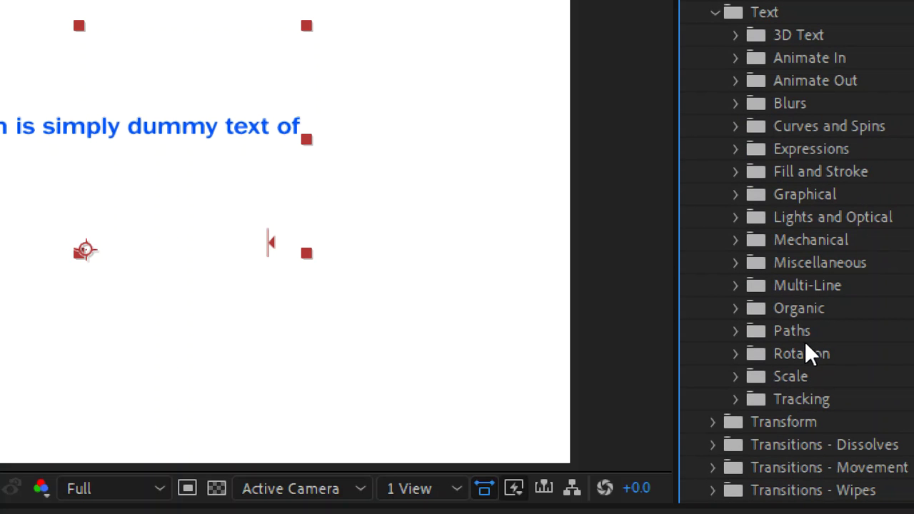
scroll(787, 341, up, 3)
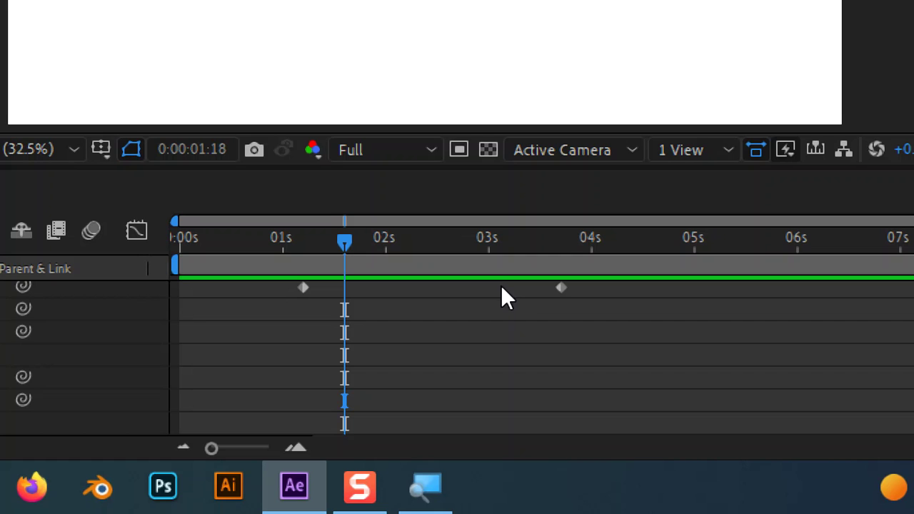
Step: Move the Start keyframes to 0:00:01:06 and 0:00:02:15, then scrub to about six seconds
drag(569, 290, 481, 288)
drag(300, 287, 284, 287)
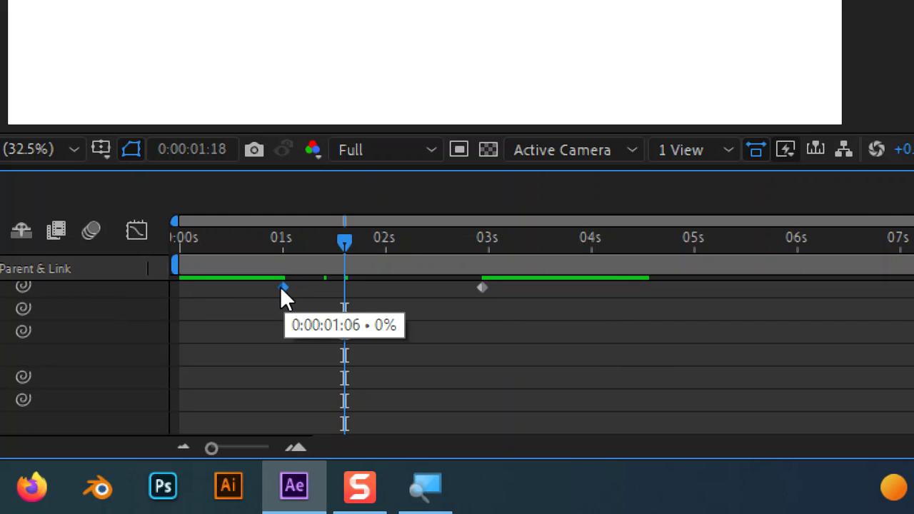
drag(480, 288, 442, 288)
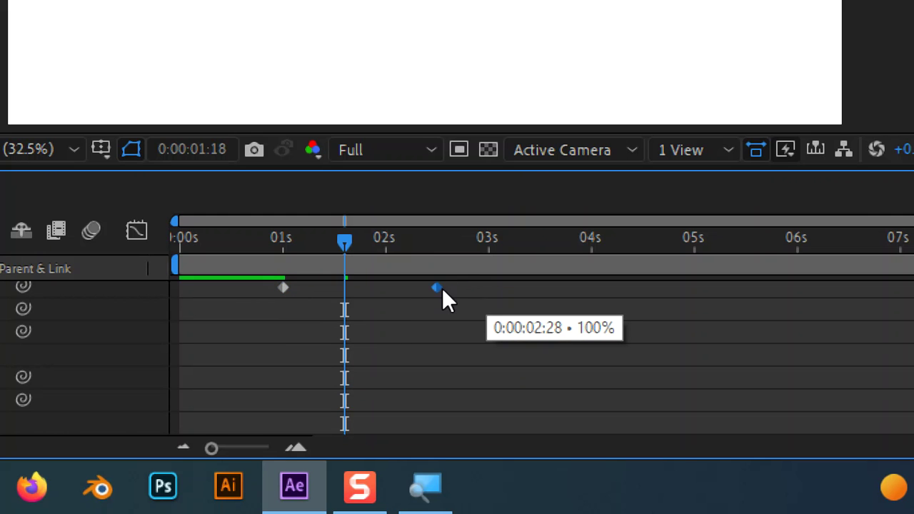
drag(356, 237, 437, 263)
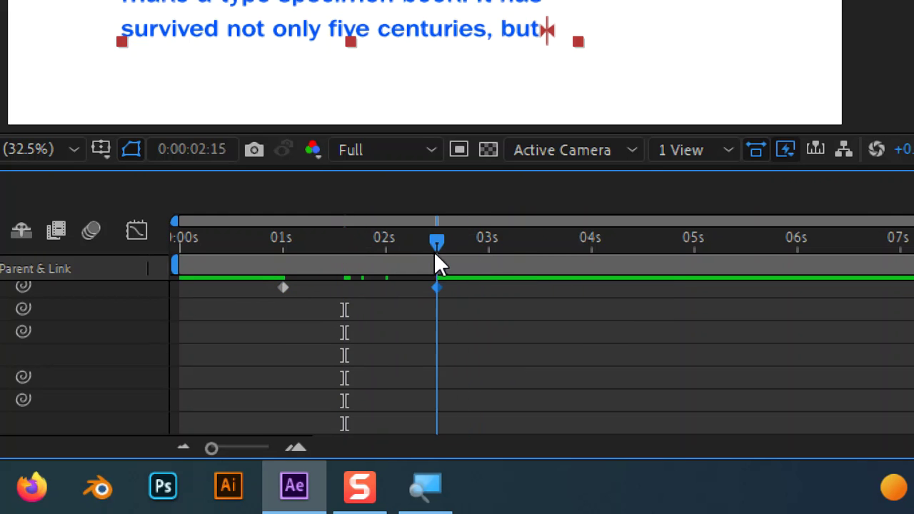
key([)
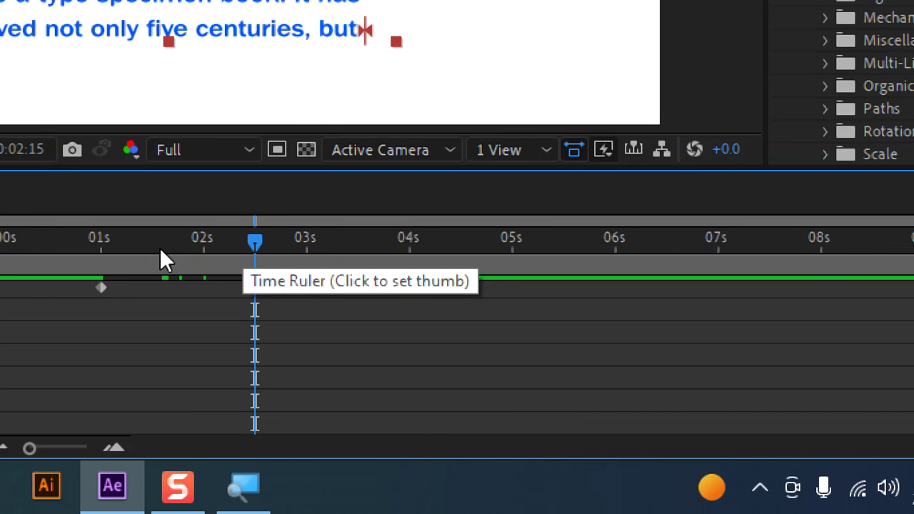
drag(254, 241, 612, 261)
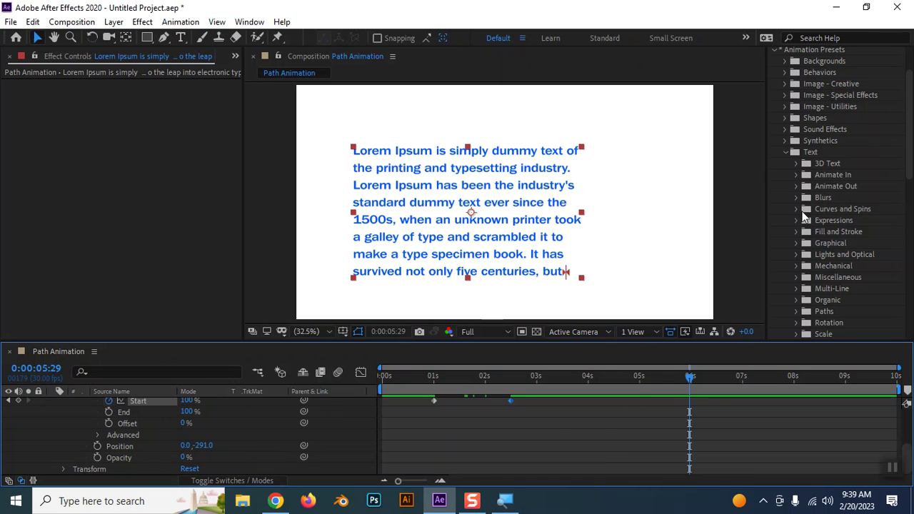
click(796, 186)
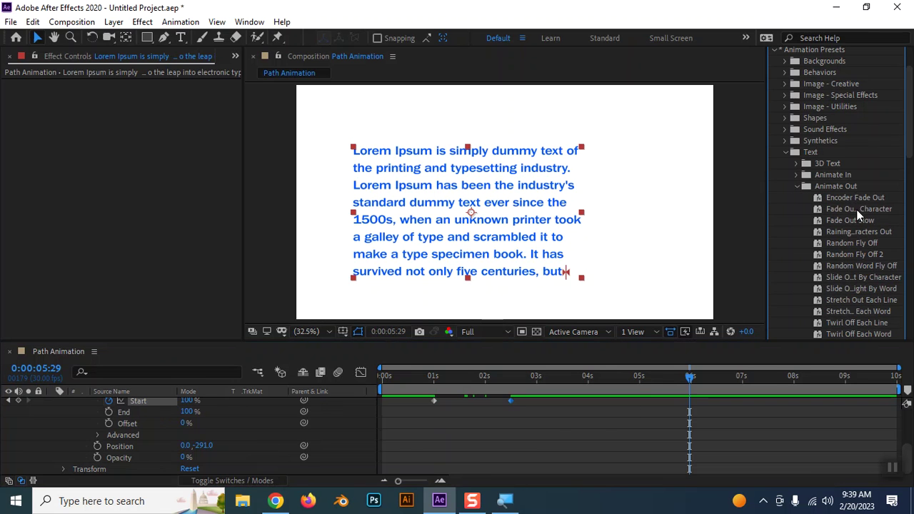
scroll(855, 267, down, 1)
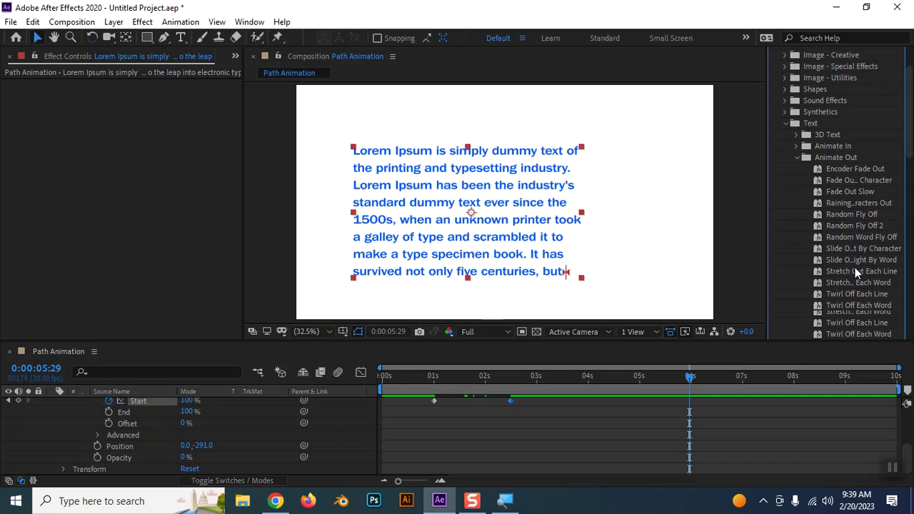
scroll(855, 267, up, 1)
click(798, 179)
click(798, 177)
click(796, 186)
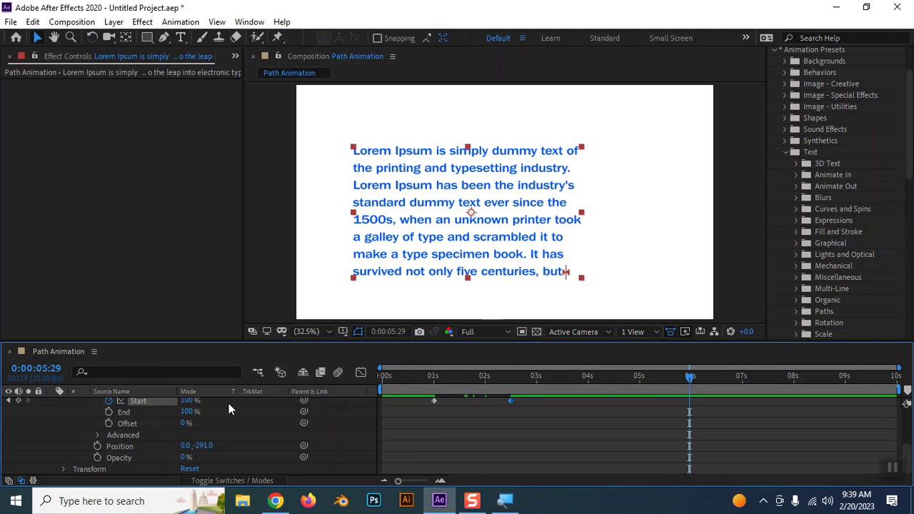
drag(526, 406, 432, 399)
key(ctrl+c)
key(ctrl+v)
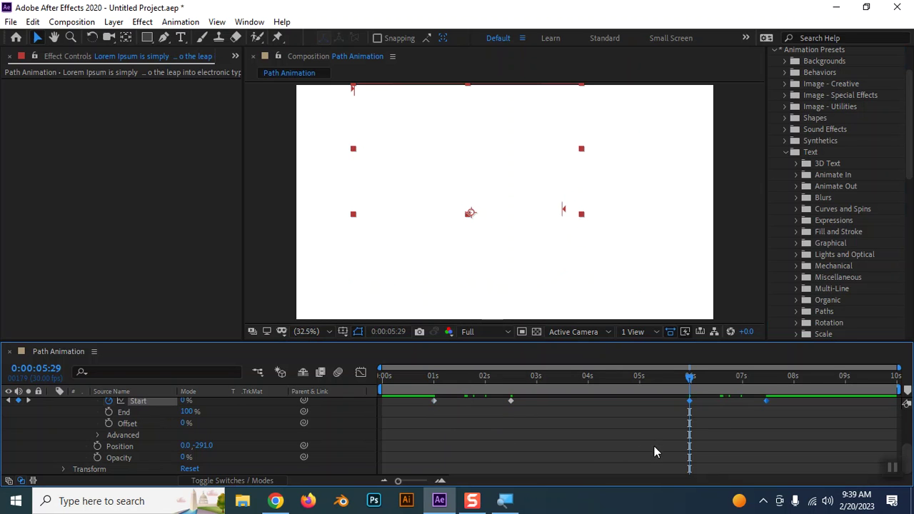
right_click(690, 401)
mouse_move(756, 393)
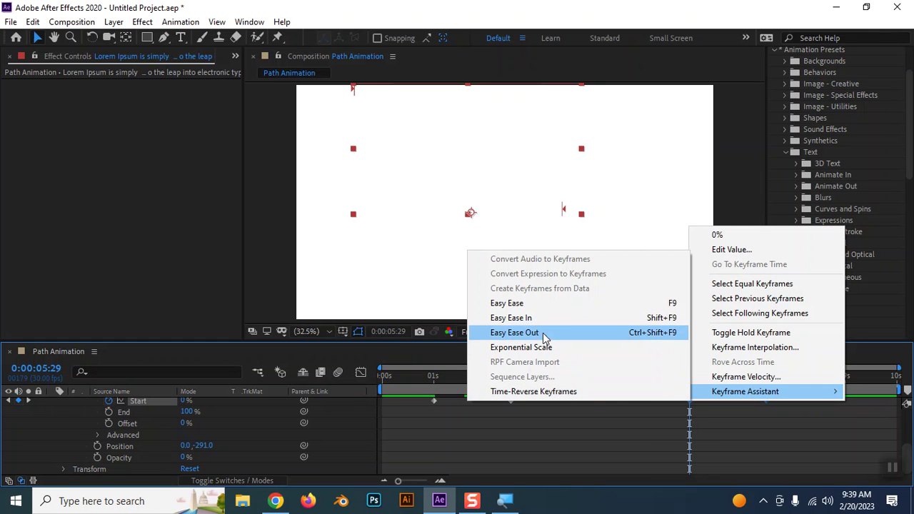
click(572, 393)
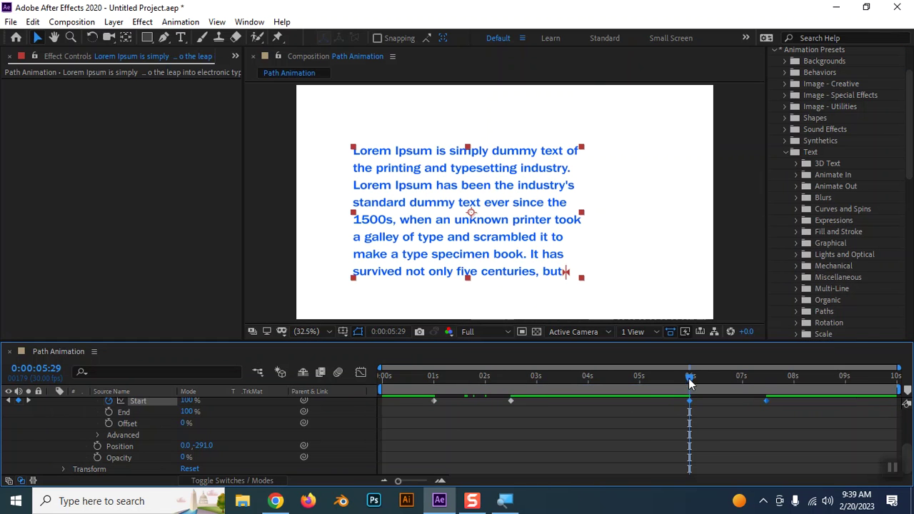
mouse_move(692, 376)
mouse_down()
mouse_move(794, 381)
mouse_move(696, 389)
mouse_up()
key(Delete)
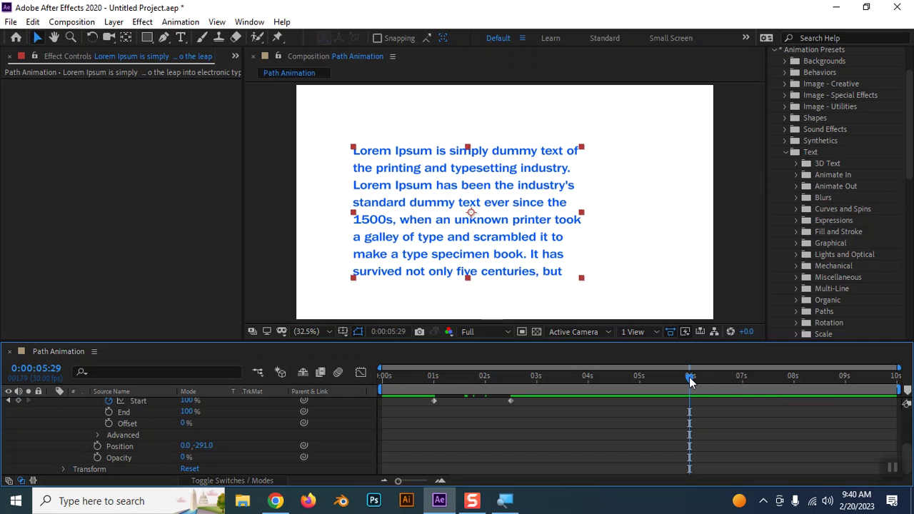
drag(689, 377, 571, 385)
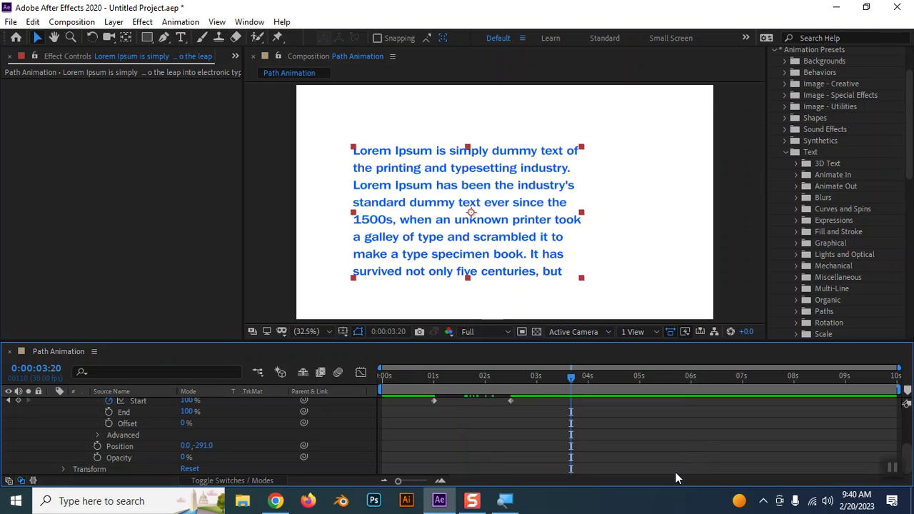
click(480, 432)
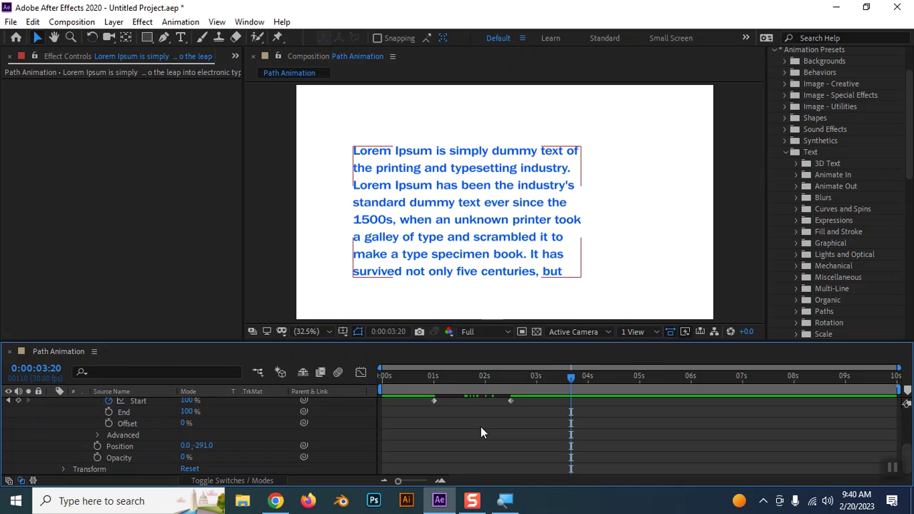
Step: Collapse the paragraph text layer's properties and delete the layer from the timeline
scroll(262, 447, up, 5)
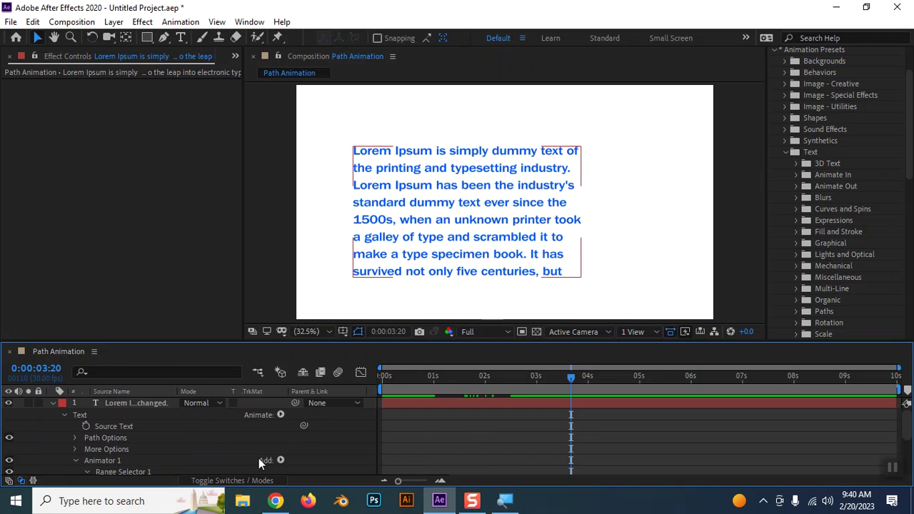
click(52, 403)
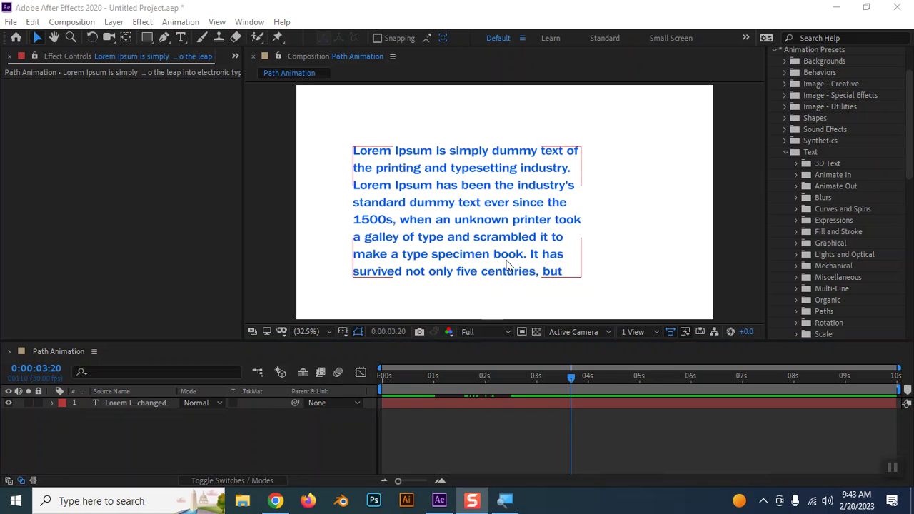
click(505, 263)
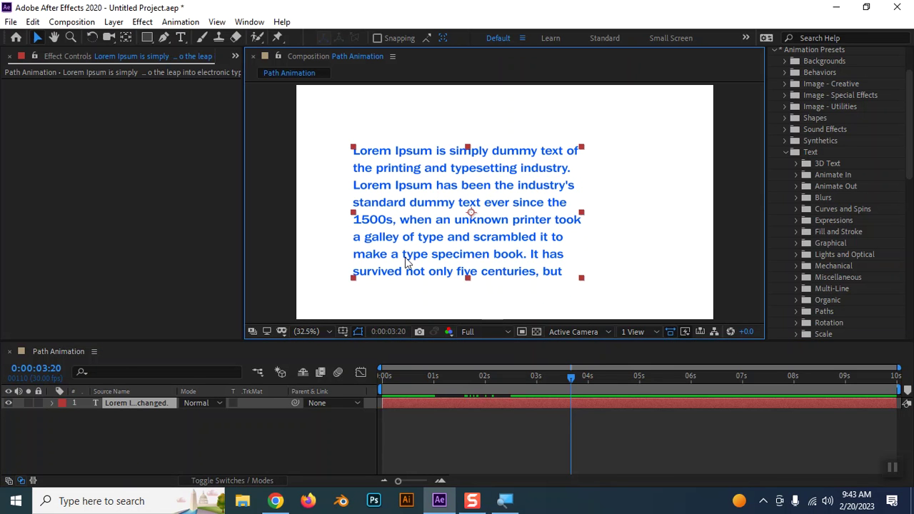
click(126, 405)
key(Delete)
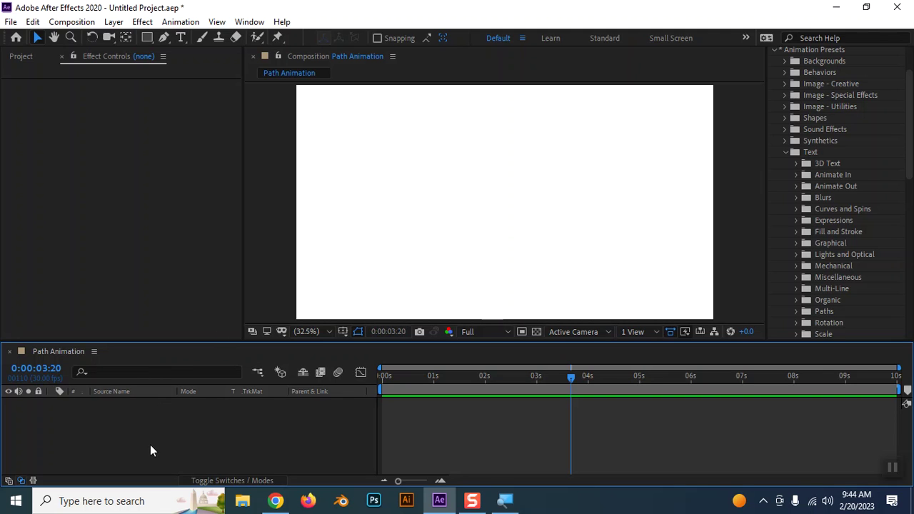
click(165, 39)
click(330, 224)
drag(472, 180, 573, 207)
drag(629, 167, 676, 106)
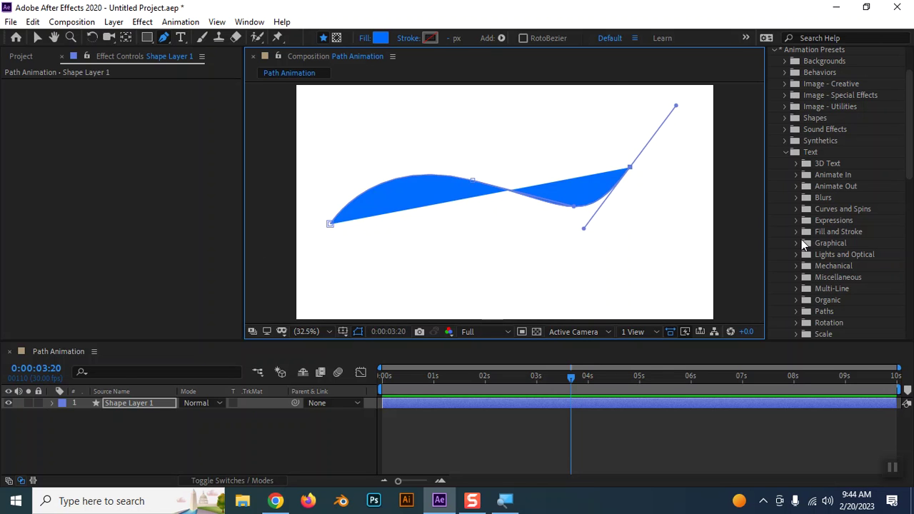
click(365, 39)
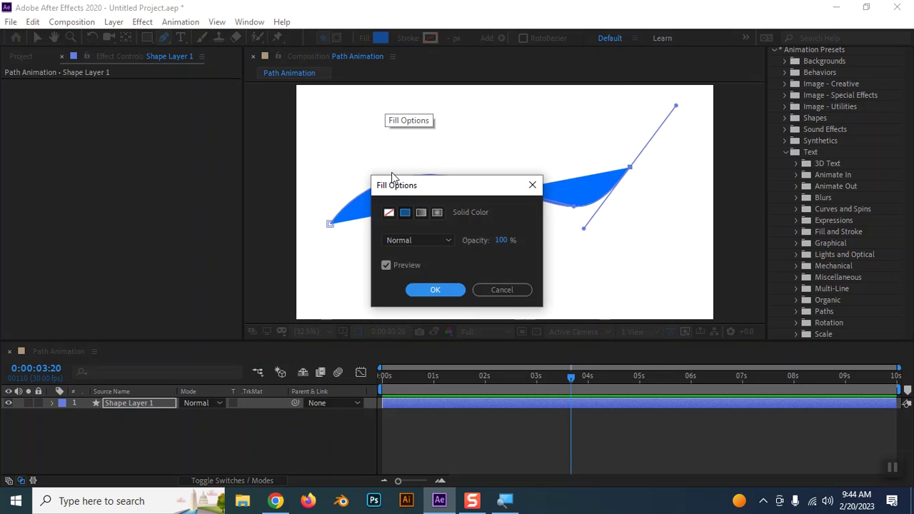
click(388, 212)
click(428, 290)
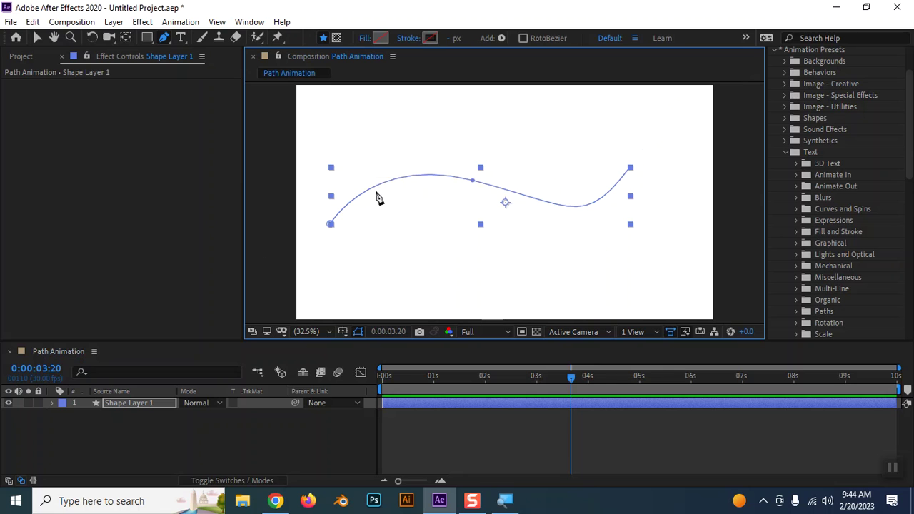
drag(631, 168, 527, 193)
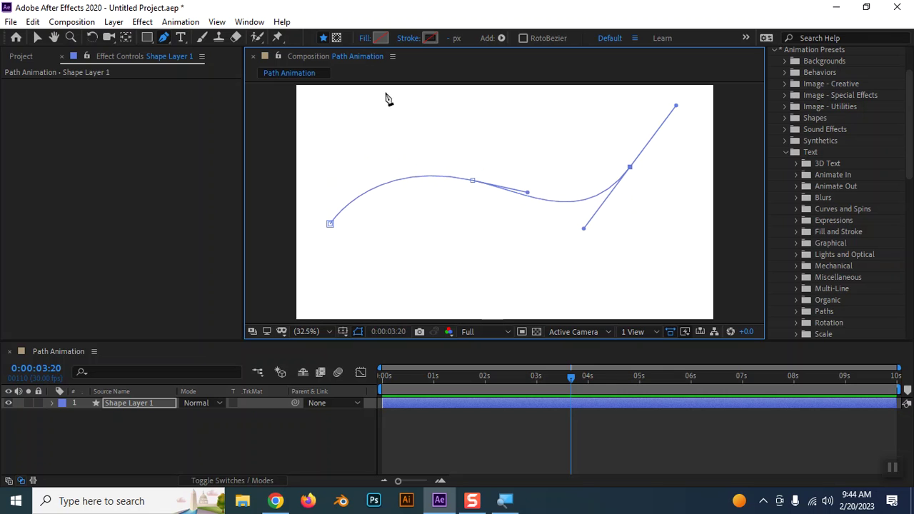
click(37, 38)
drag(457, 183, 473, 202)
key(ctrl+z)
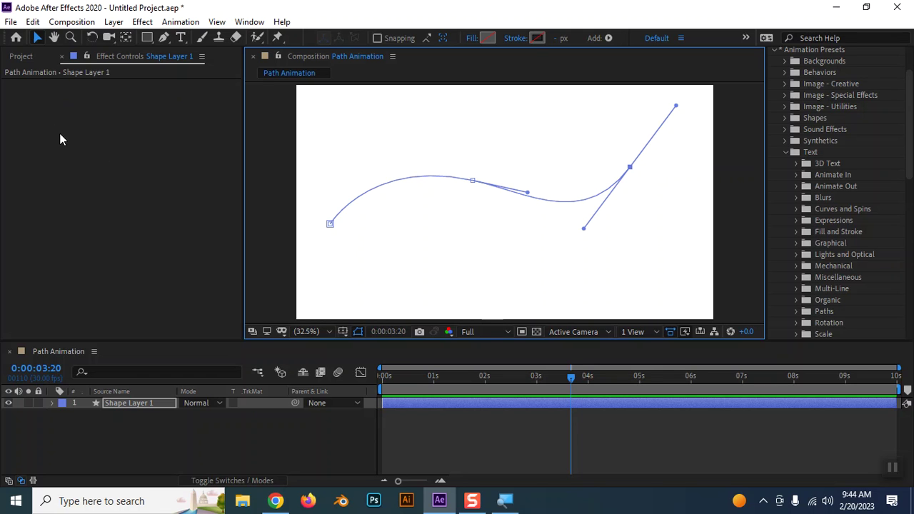
click(122, 435)
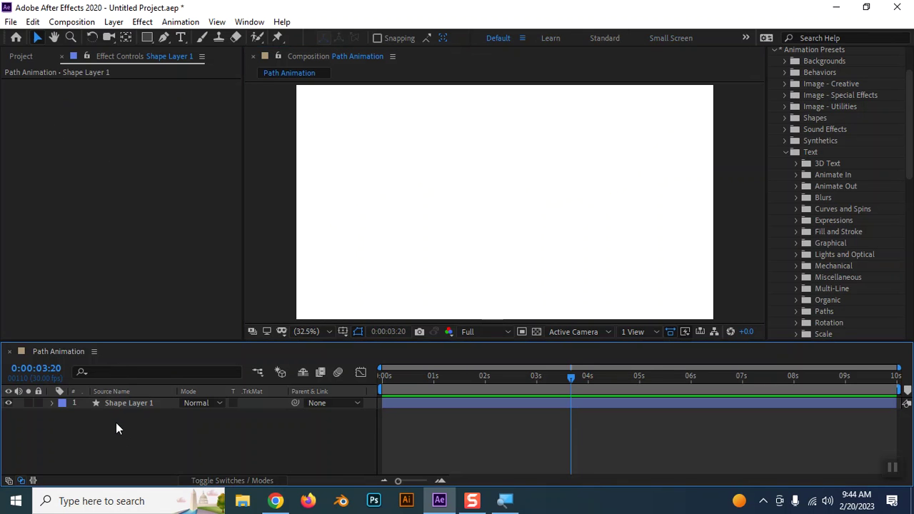
click(120, 405)
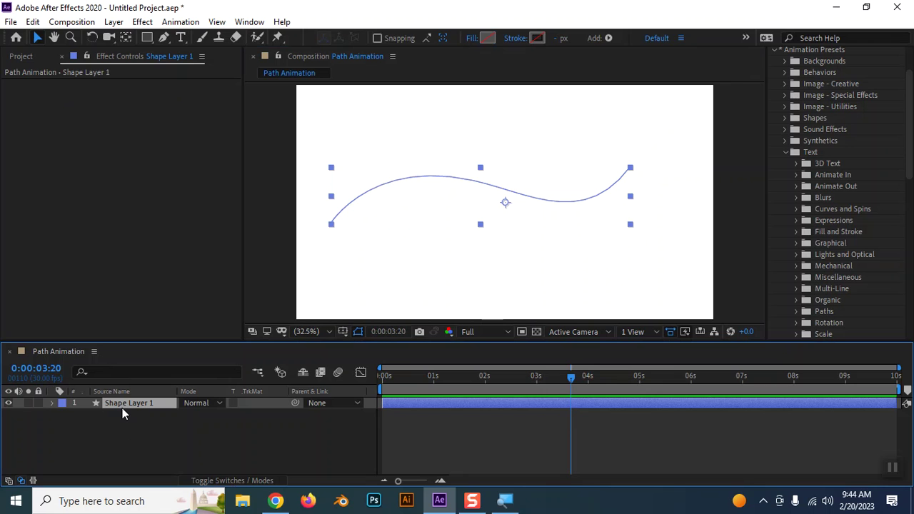
click(244, 440)
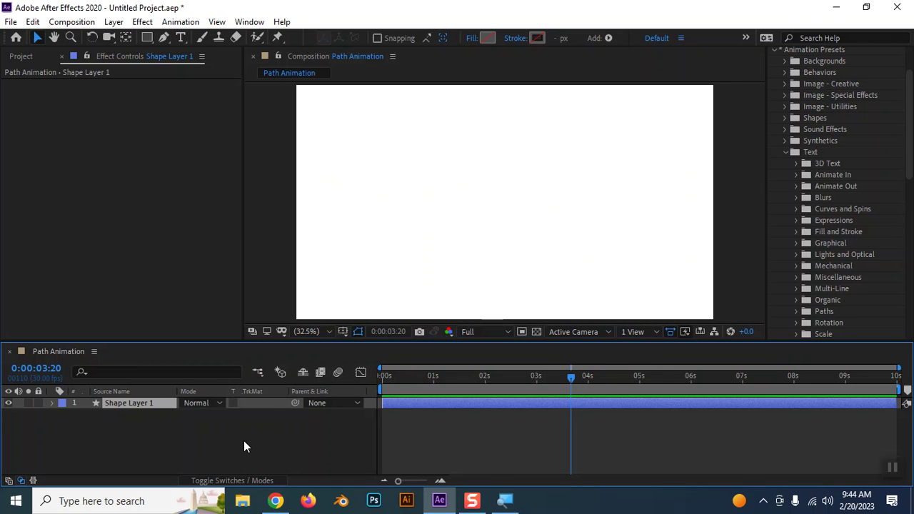
click(141, 403)
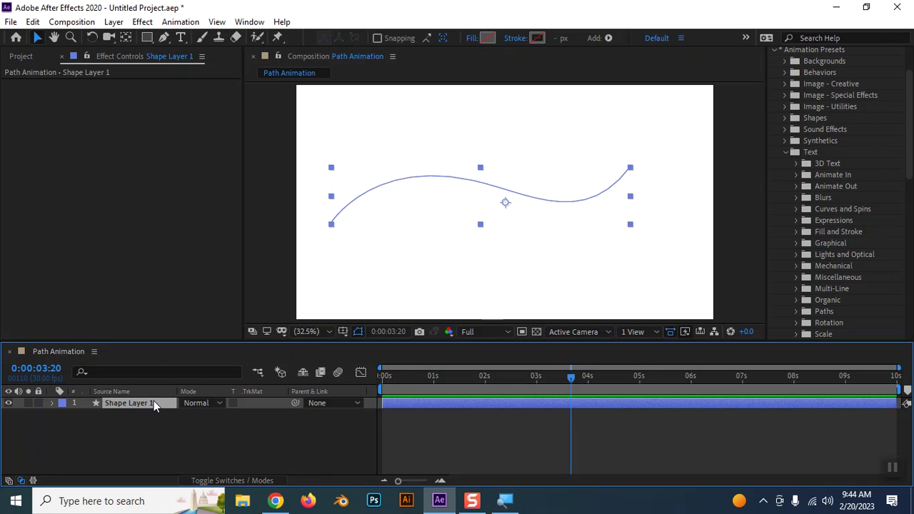
key(Delete)
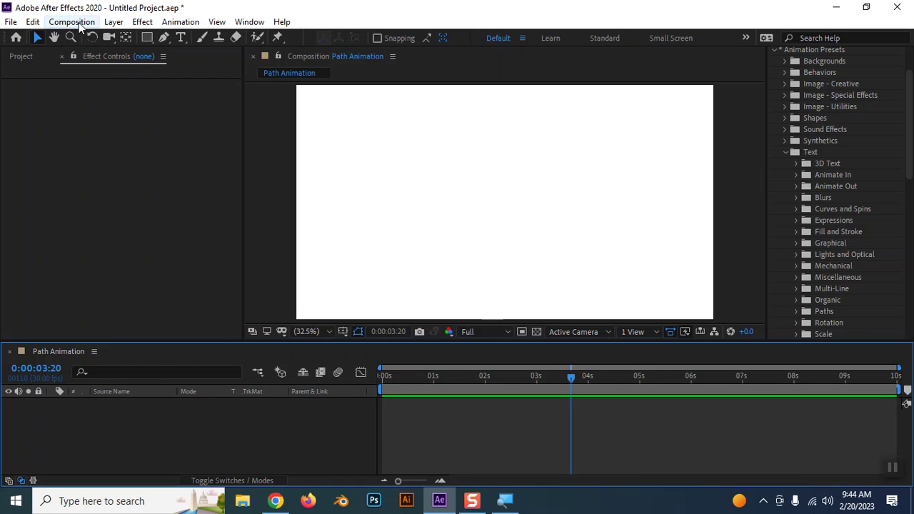
click(111, 26)
Step: Create a full-frame 1920×1080 White Solid 1 through Layer > New > Solid
mouse_move(142, 41)
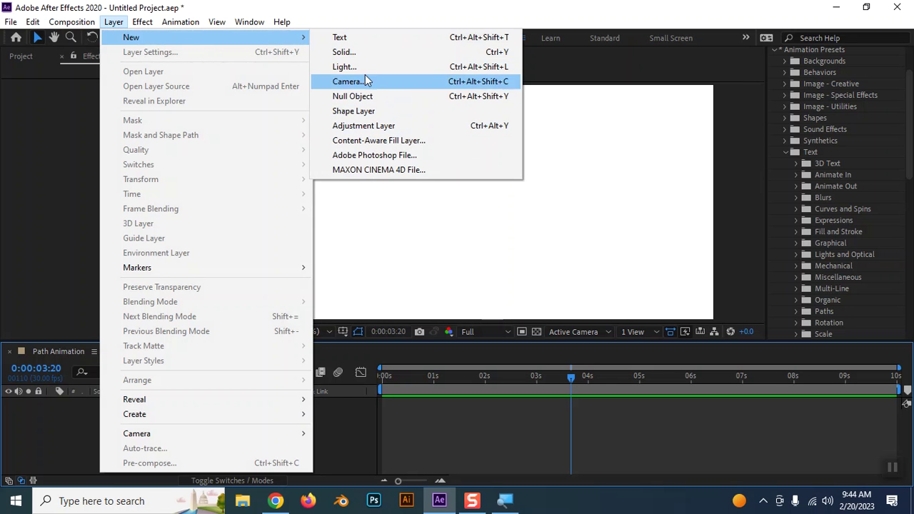
click(360, 51)
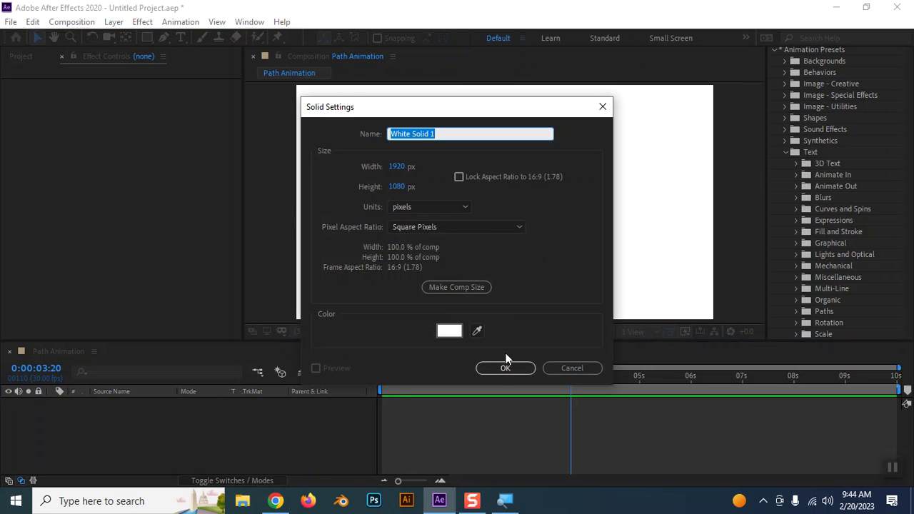
click(502, 368)
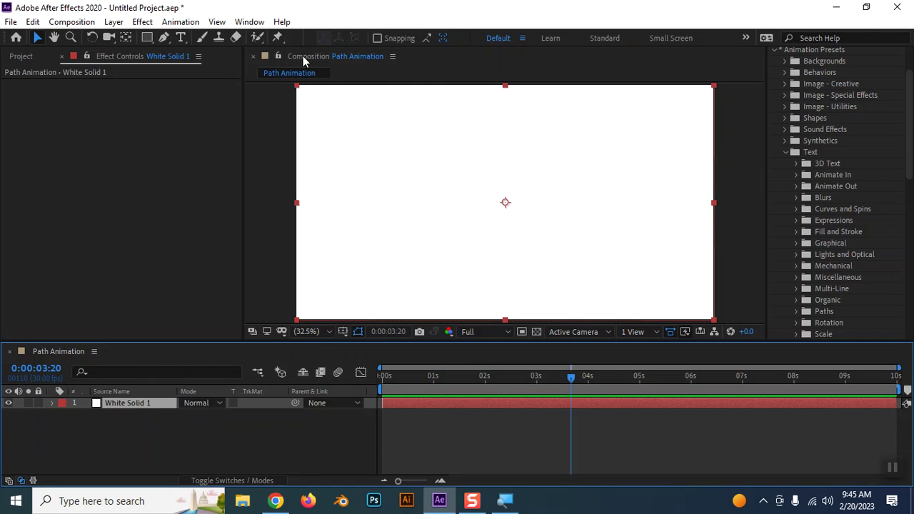
click(164, 38)
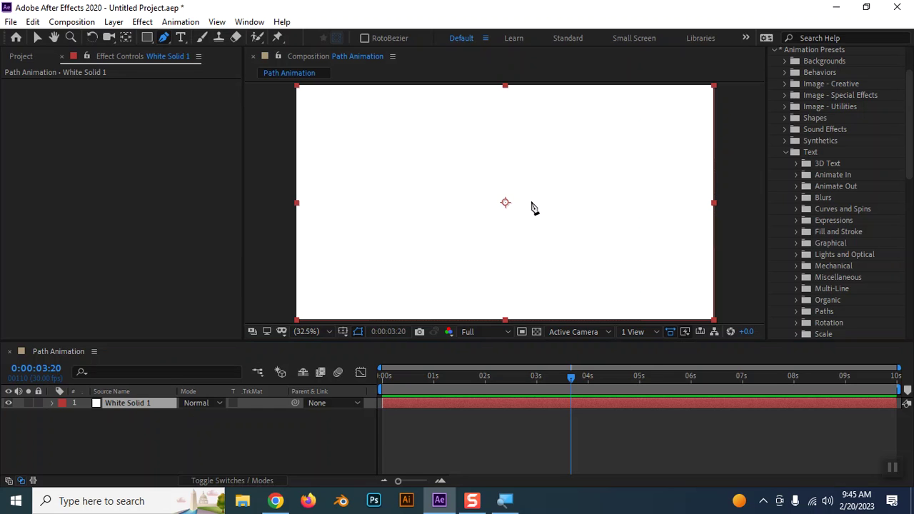
click(119, 404)
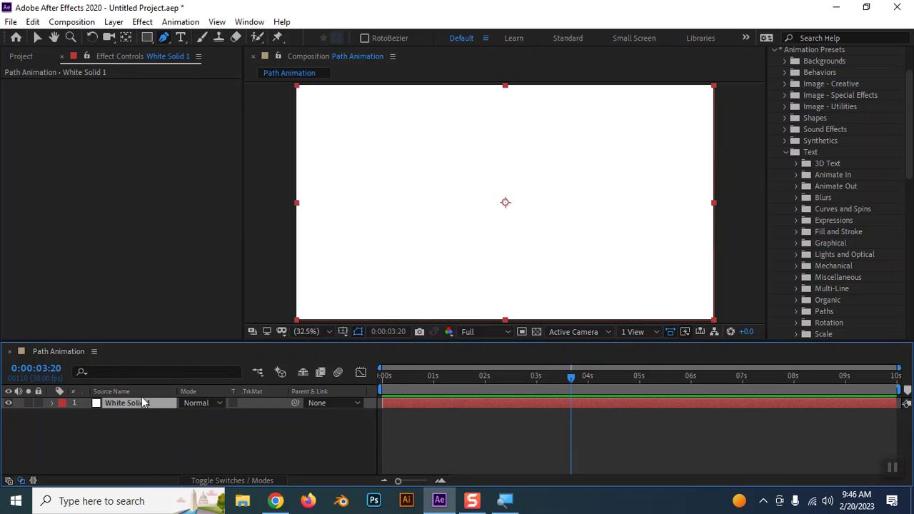
Step: Undo the trial mask points, hide White Solid 1, and open Composition Settings with Ctrl+K
click(164, 37)
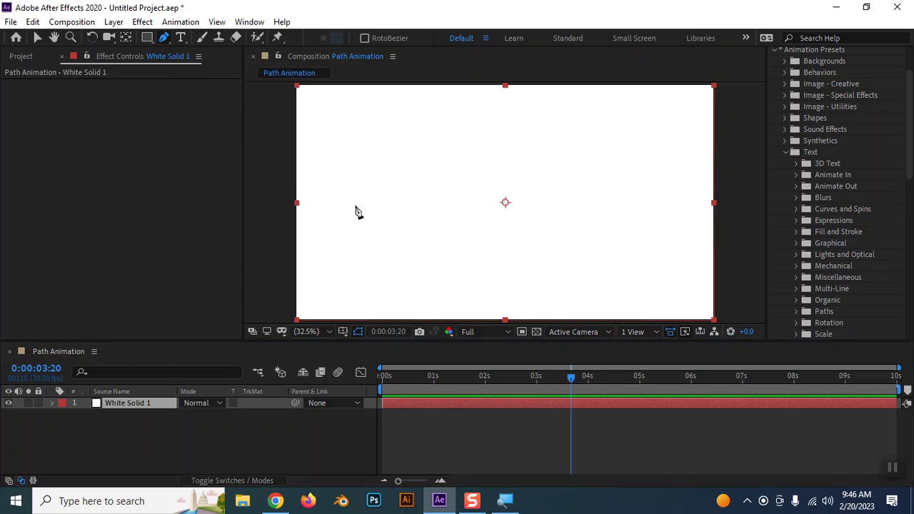
click(340, 178)
drag(459, 260, 564, 210)
key(ctrl+z)
key(ctrl+z)
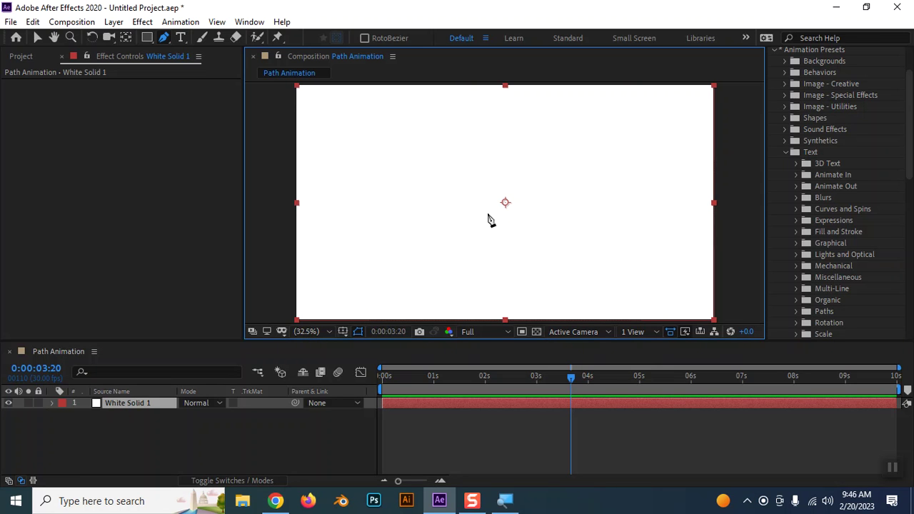
click(8, 403)
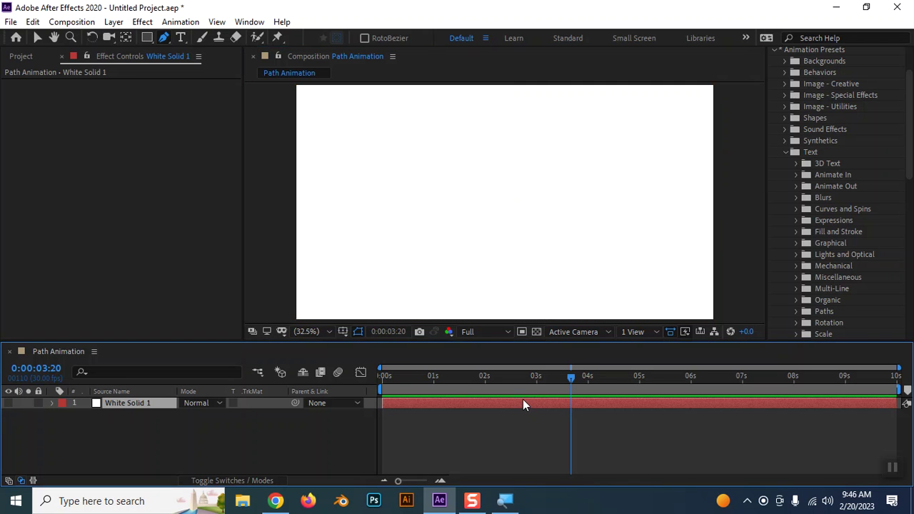
key(ctrl+k)
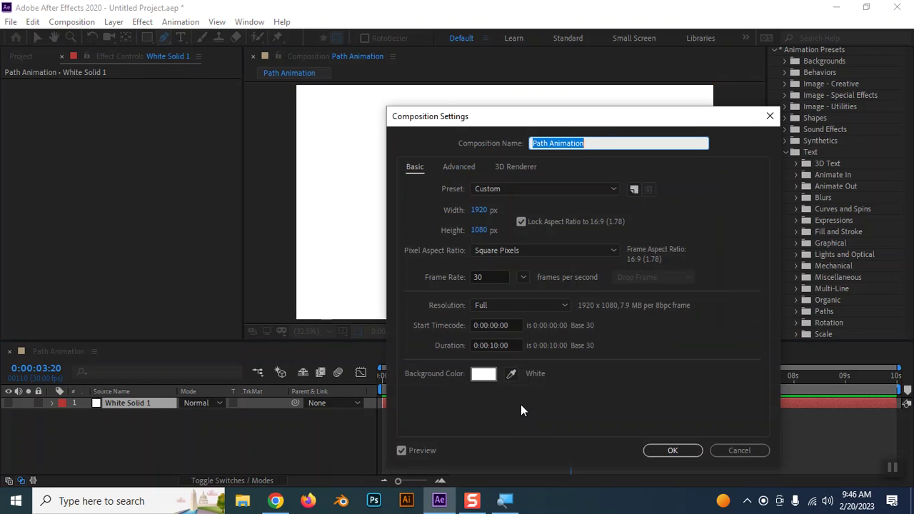
Step: Set the composition background to black (000000) and make White Solid 1 visible again
click(484, 374)
click(467, 336)
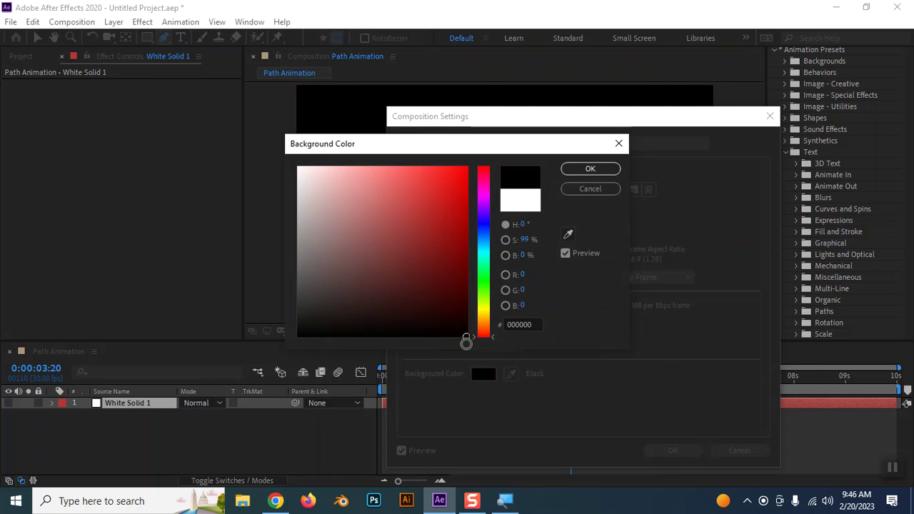
click(591, 168)
click(669, 450)
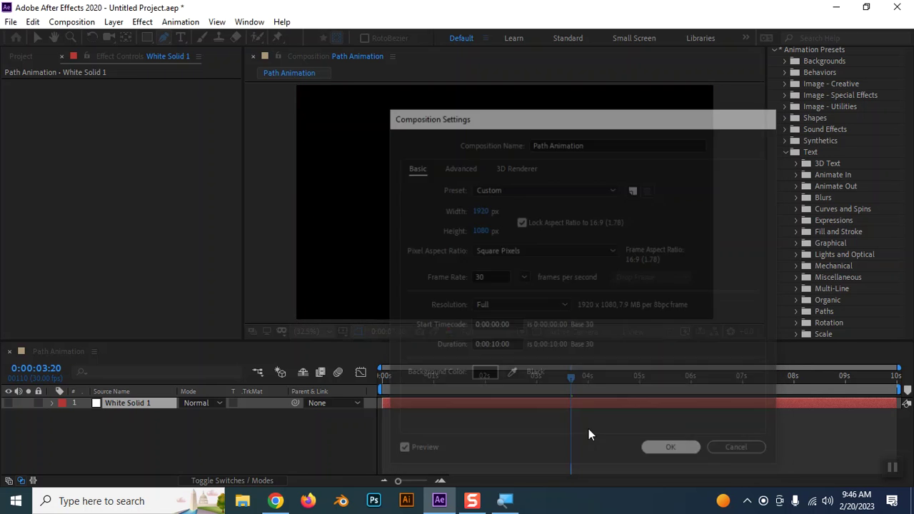
click(9, 404)
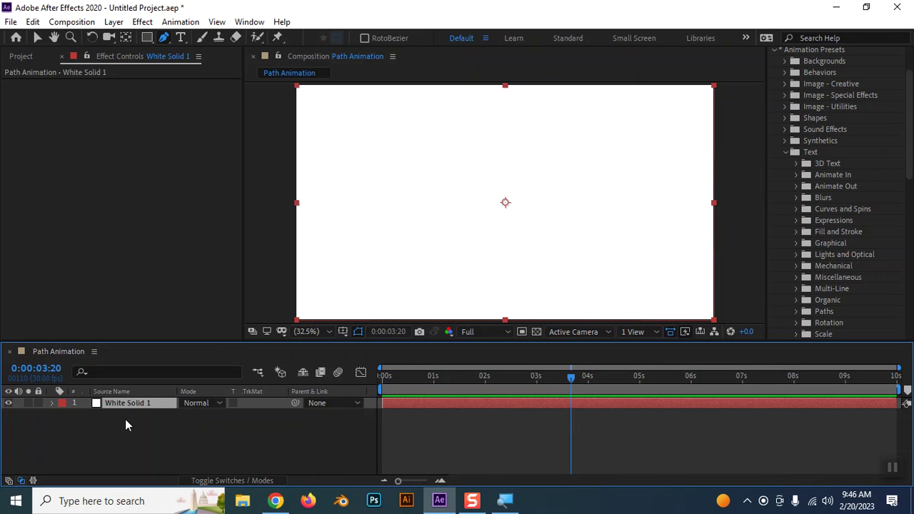
click(348, 182)
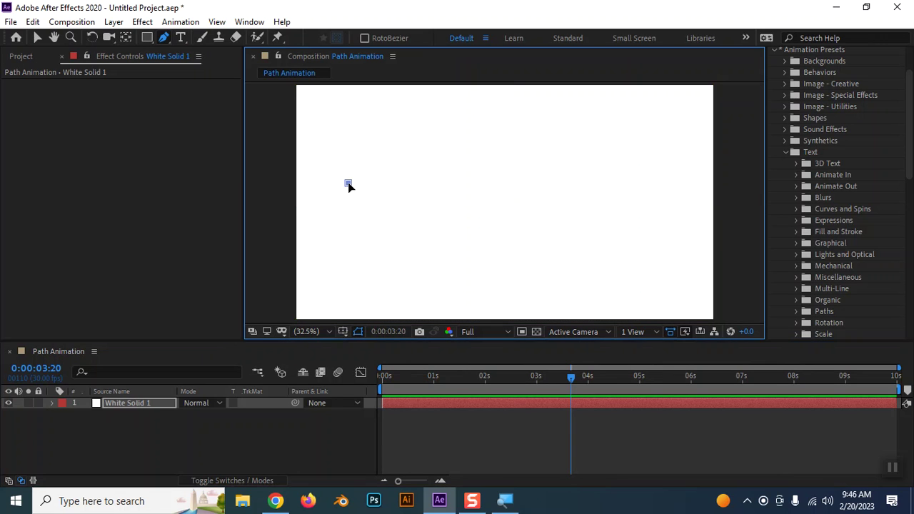
Step: Add curved second and third mask points to form the wave, then expand the solid layer
drag(499, 201, 577, 133)
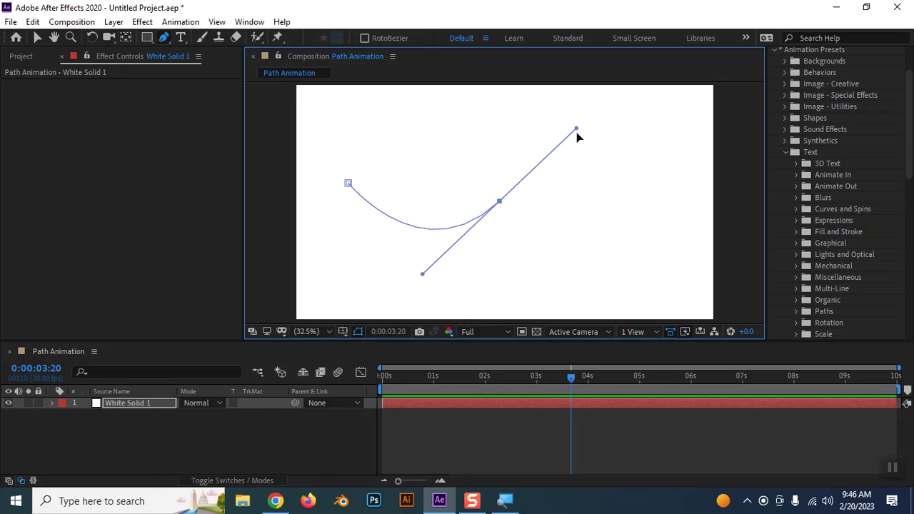
drag(656, 192, 707, 239)
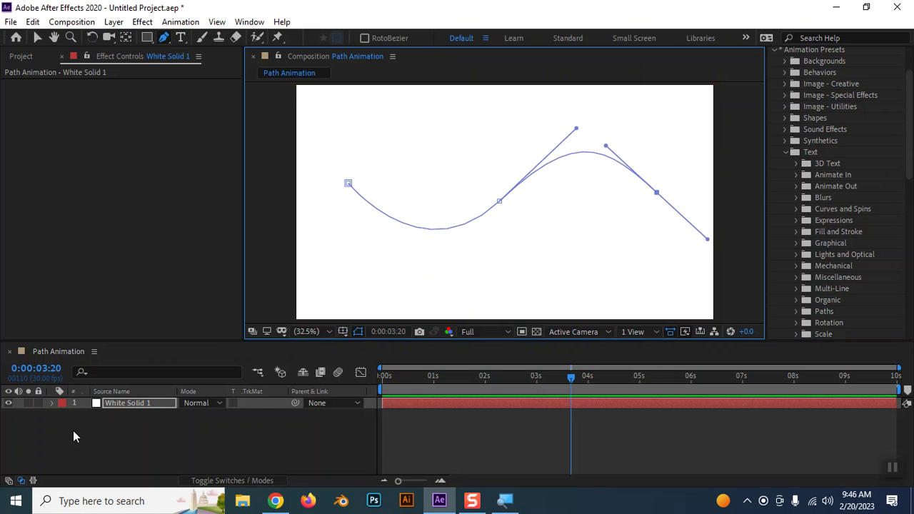
click(50, 402)
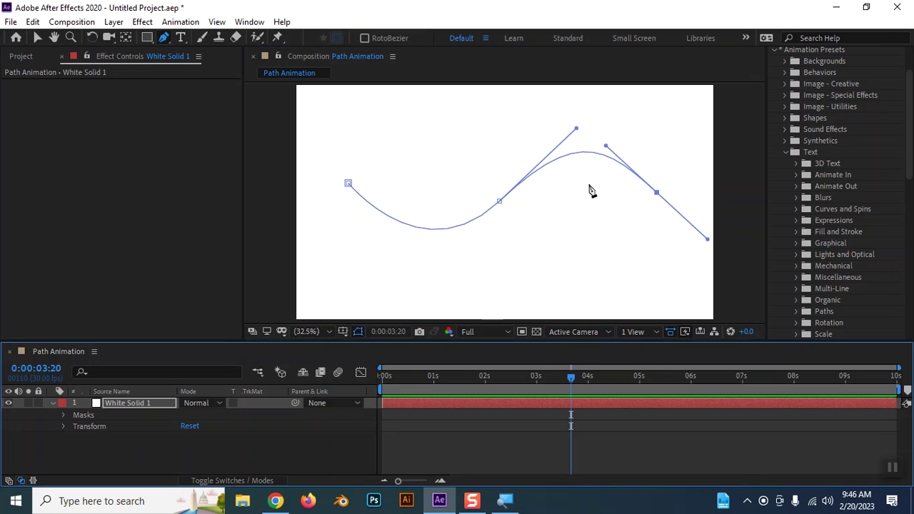
click(658, 196)
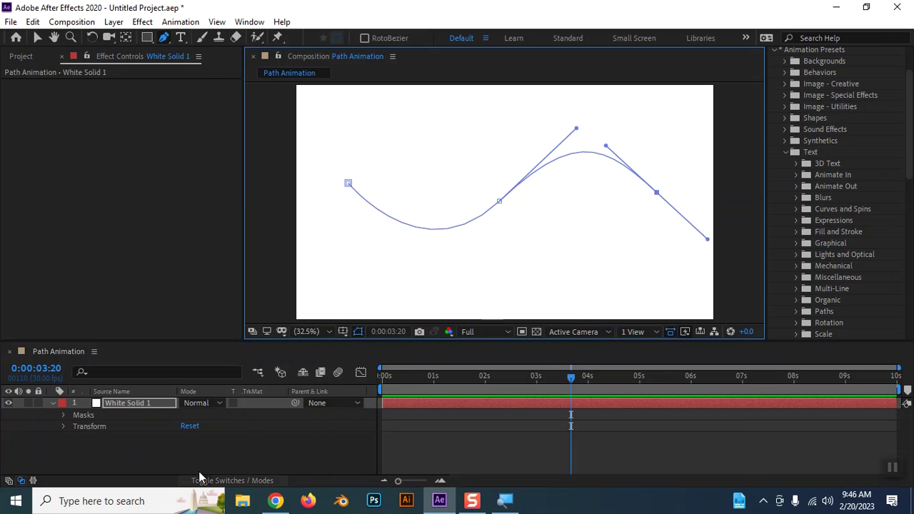
click(130, 404)
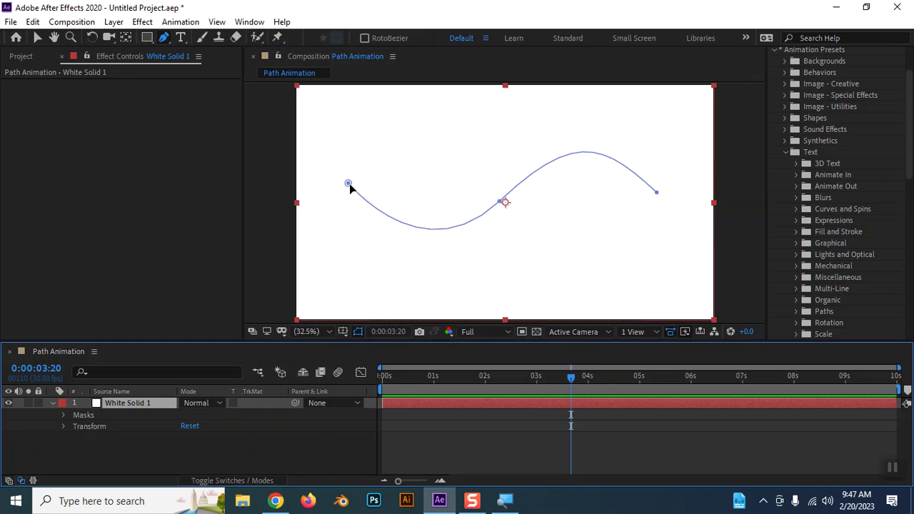
Step: Refine the wave's starting point and curve handles, then select the layer's Masks
mouse_move(349, 185)
mouse_down()
mouse_move(350, 217)
mouse_move(339, 175)
mouse_up()
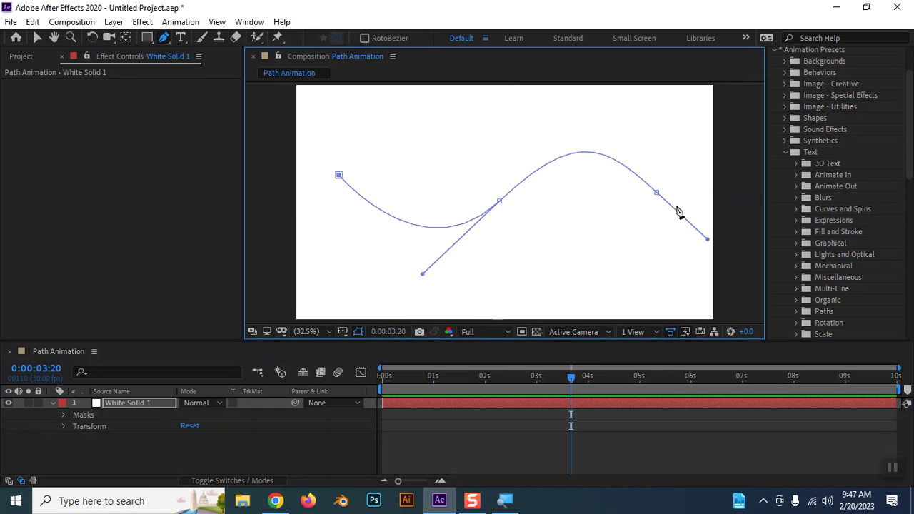
click(657, 194)
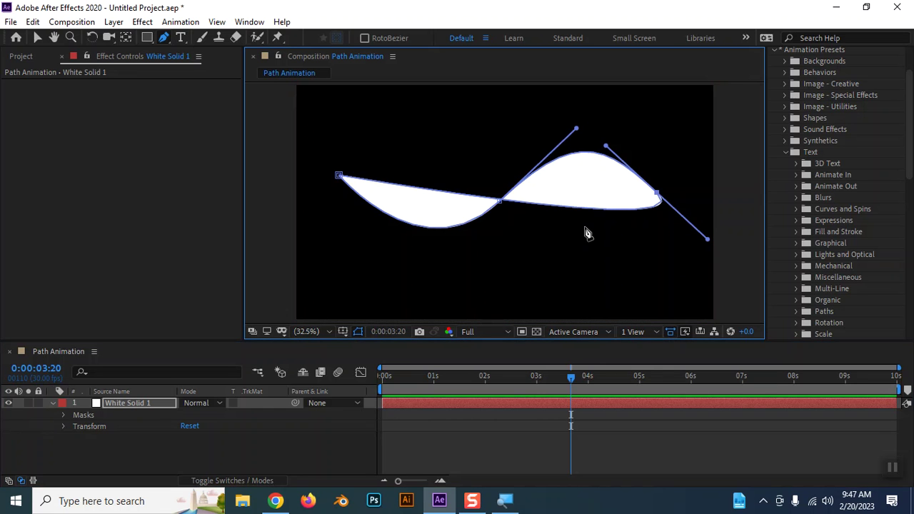
click(573, 190)
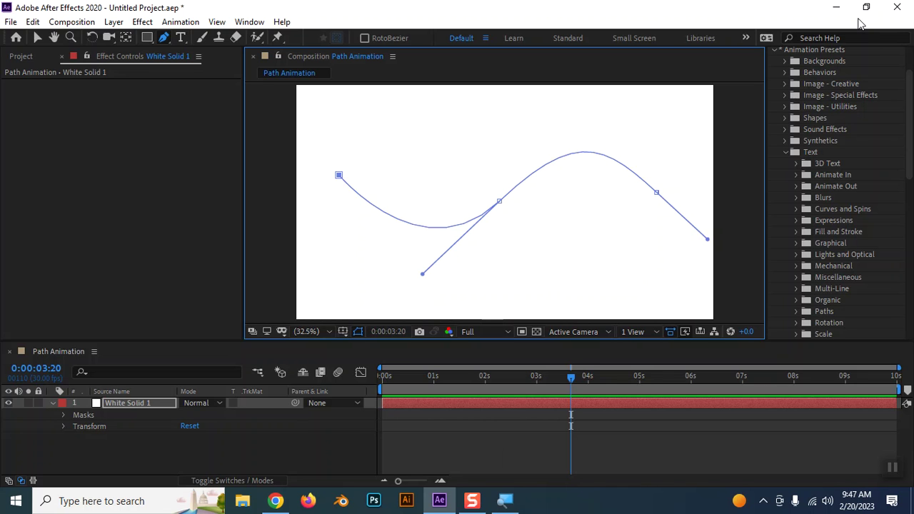
click(142, 408)
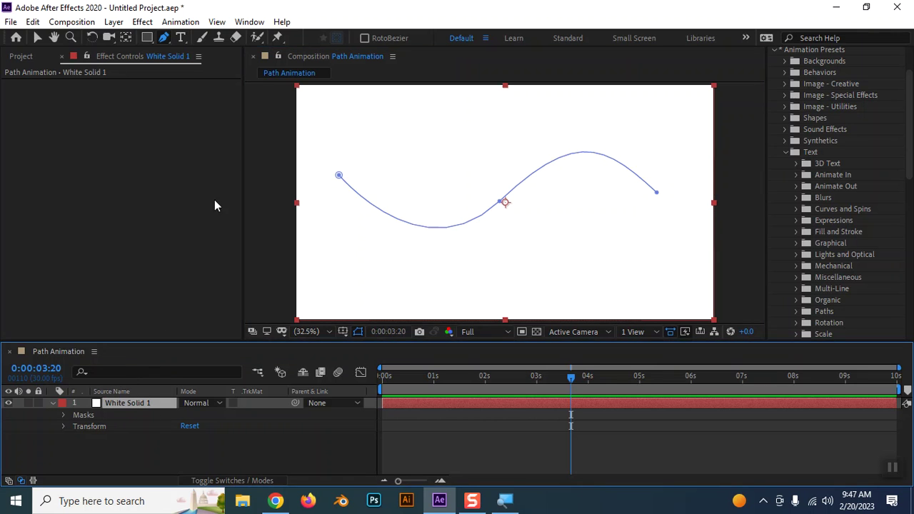
click(85, 415)
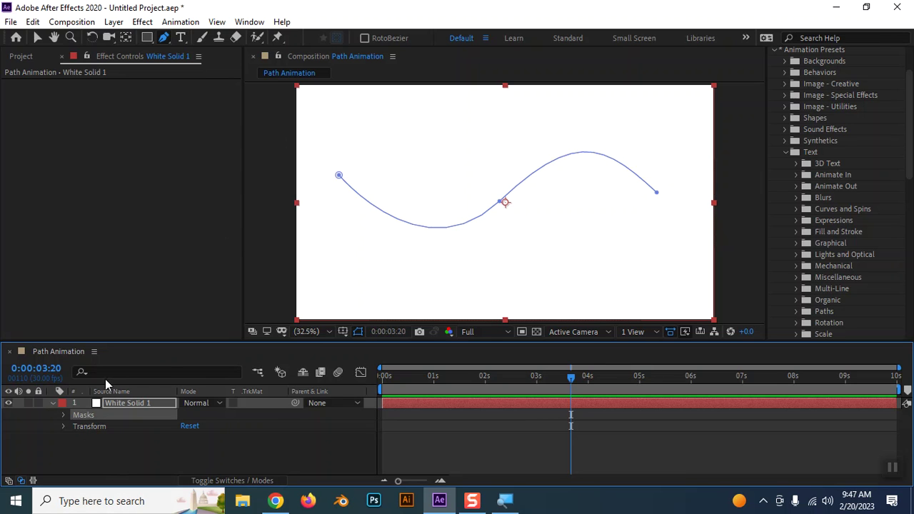
Step: Type a blue text layer reading 'BASIS - SEIP 2D ANIMATION' in the comp, fixing the stray letter
click(181, 37)
click(158, 458)
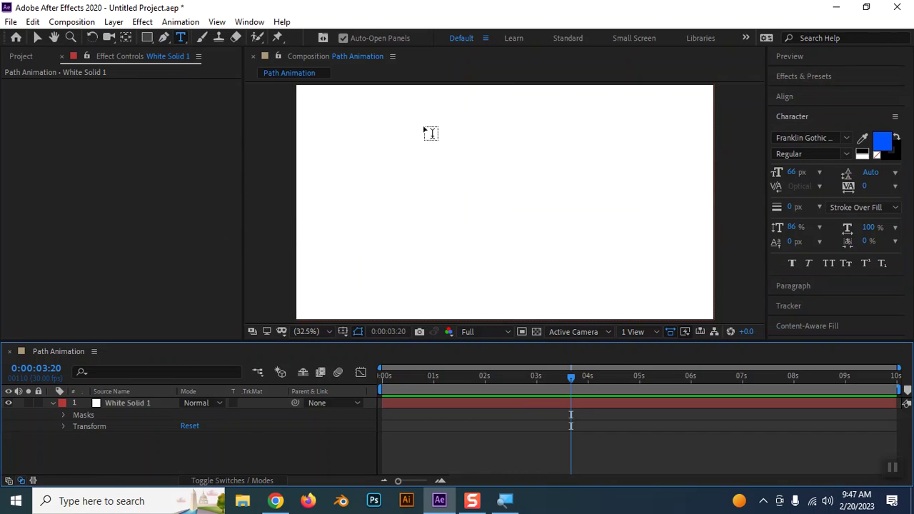
click(418, 163)
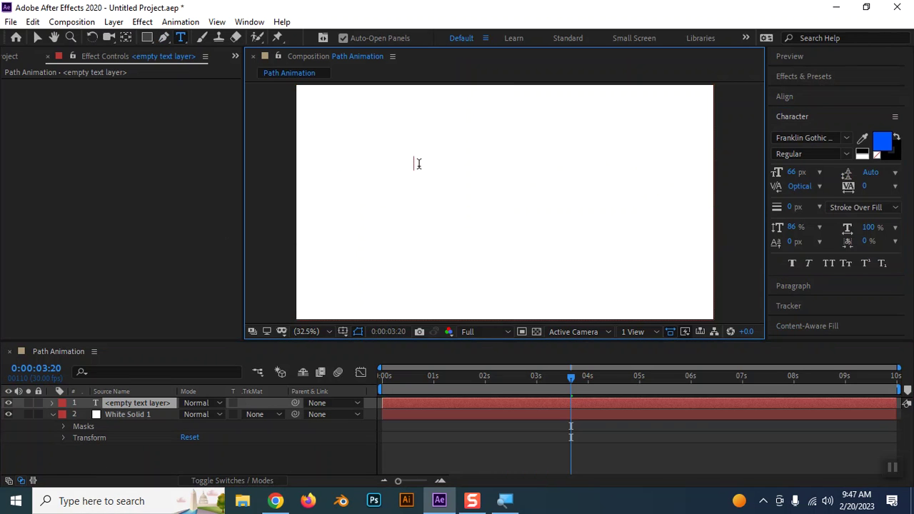
text(BASIS)
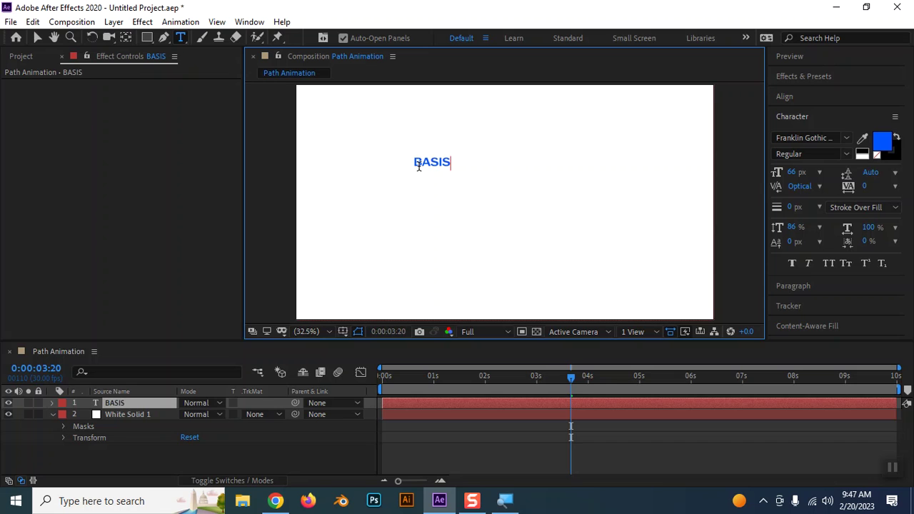
text( - SEI)
text(P)
text(B)
key(BackSpace)
text(2D ANIMATION)
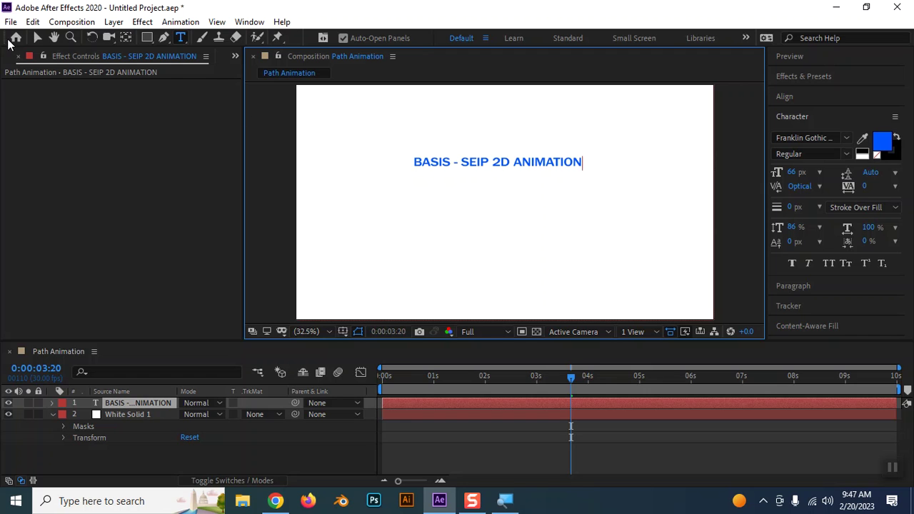
click(37, 37)
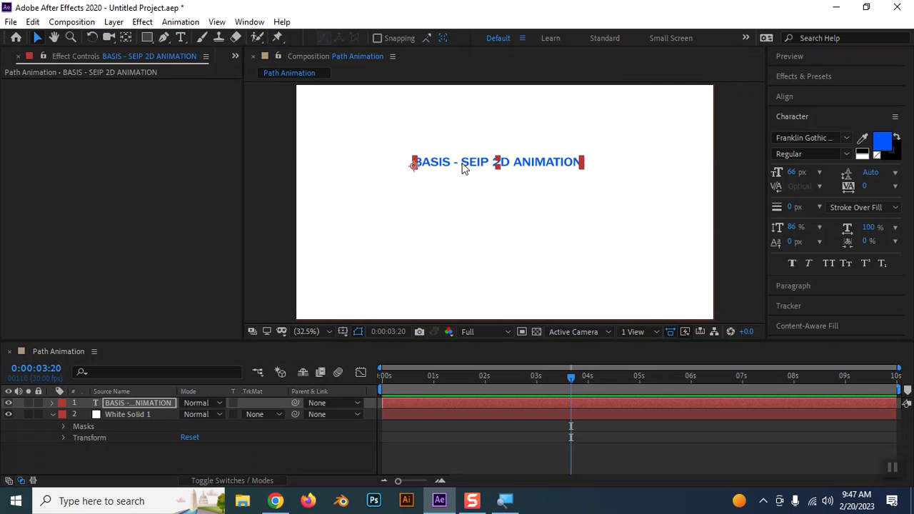
Step: Switch selection between White Solid 1 and the text layer to compare them
click(119, 414)
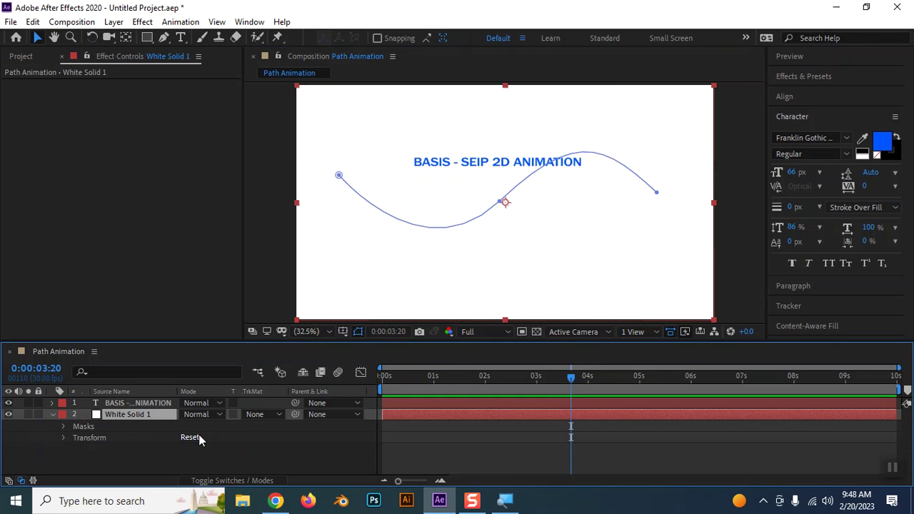
click(164, 404)
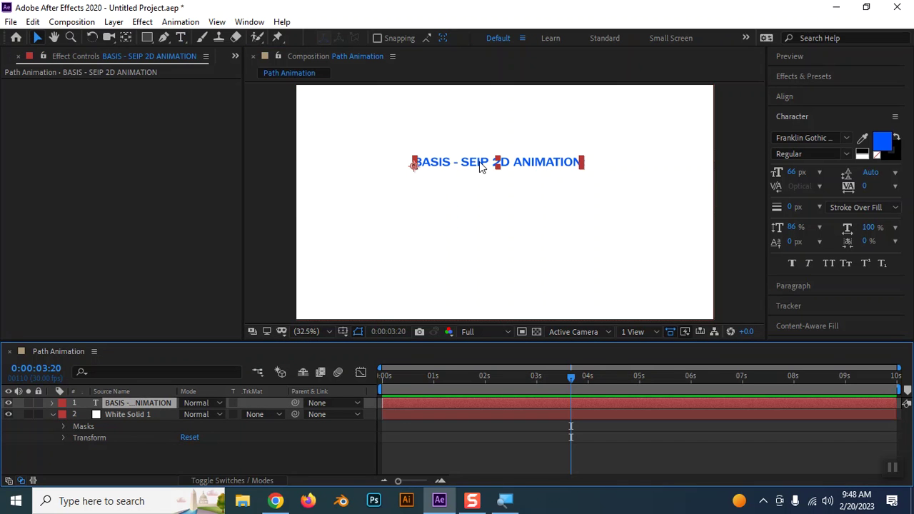
click(132, 415)
click(141, 404)
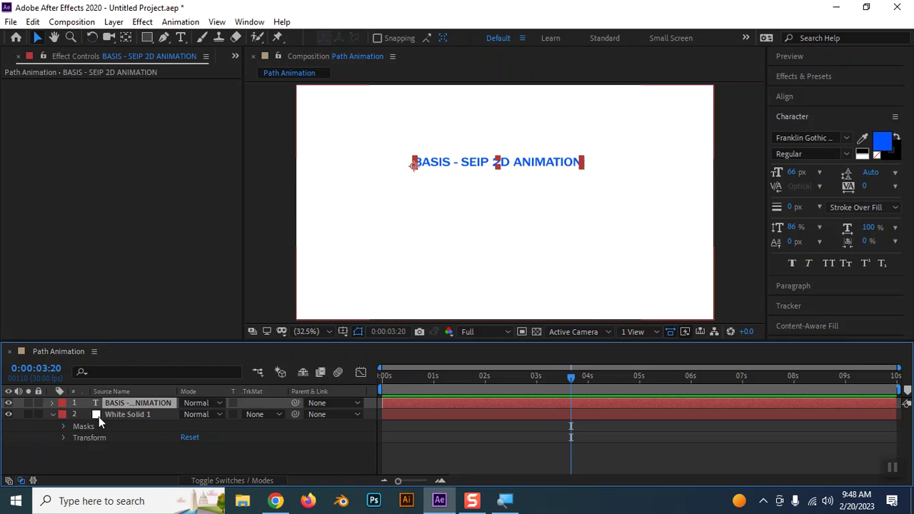
click(114, 416)
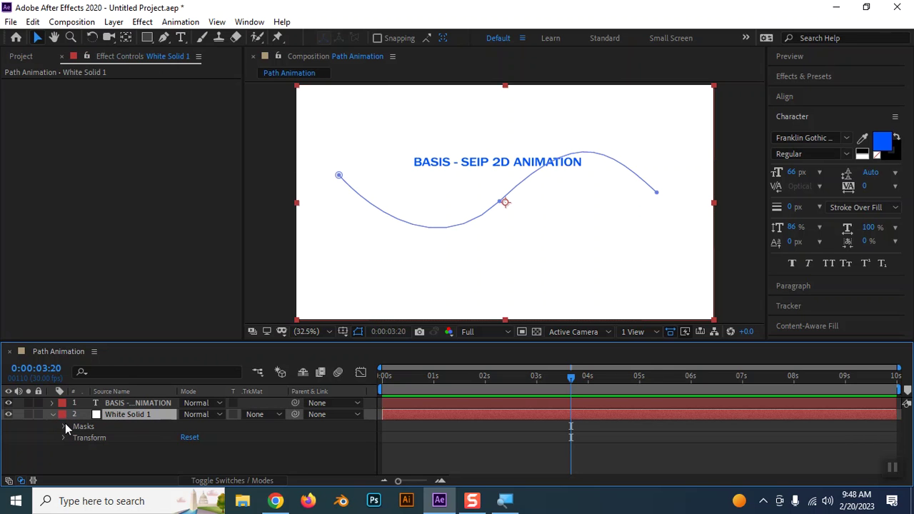
Step: Expand White Solid 1's Masks, take Mask 1's path, and paste it onto the text layer
click(64, 426)
click(107, 438)
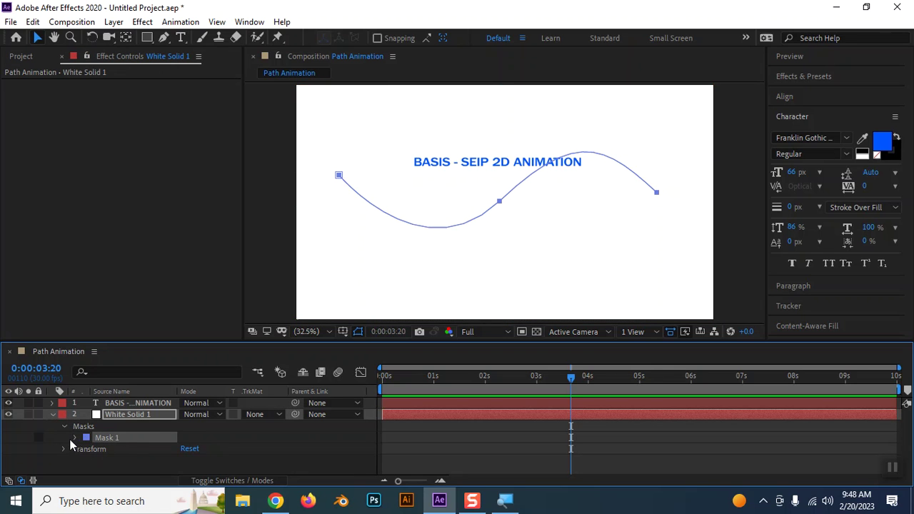
click(75, 440)
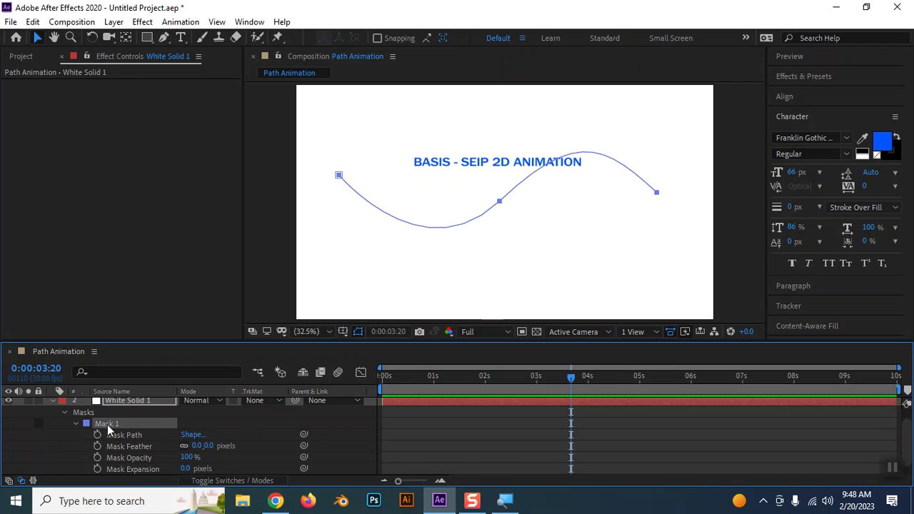
scroll(114, 437, up, 1)
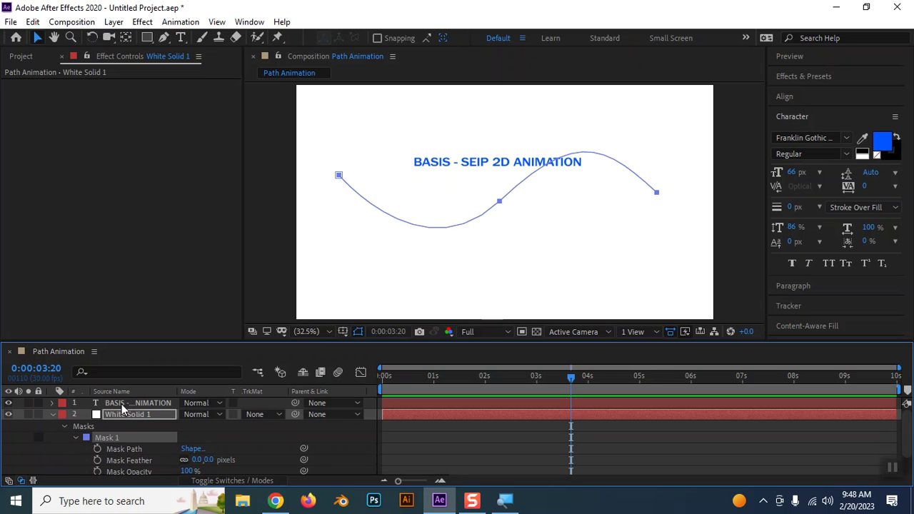
click(121, 405)
key(ctrl+v)
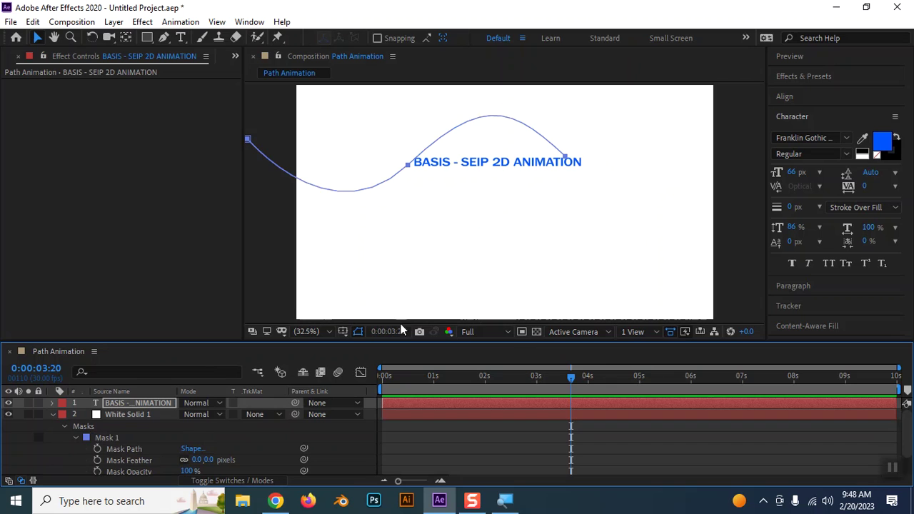
Step: Delete the misplaced pasted mask from the text layer
click(52, 405)
click(90, 427)
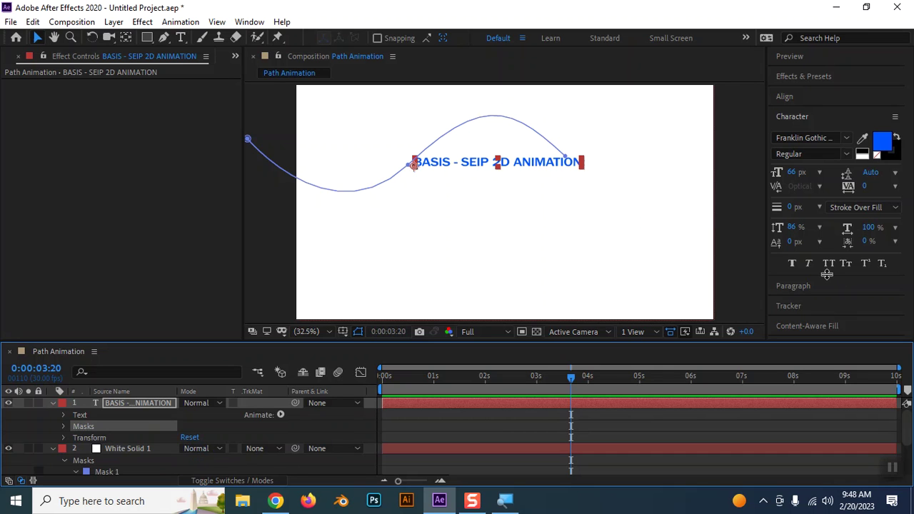
key(Delete)
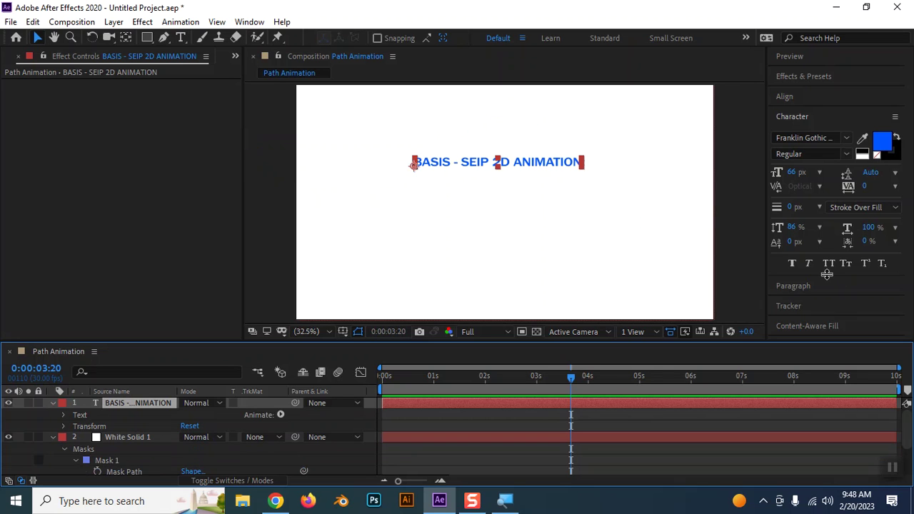
Step: Paste White Solid 1's wave mask path onto the text layer again
click(142, 437)
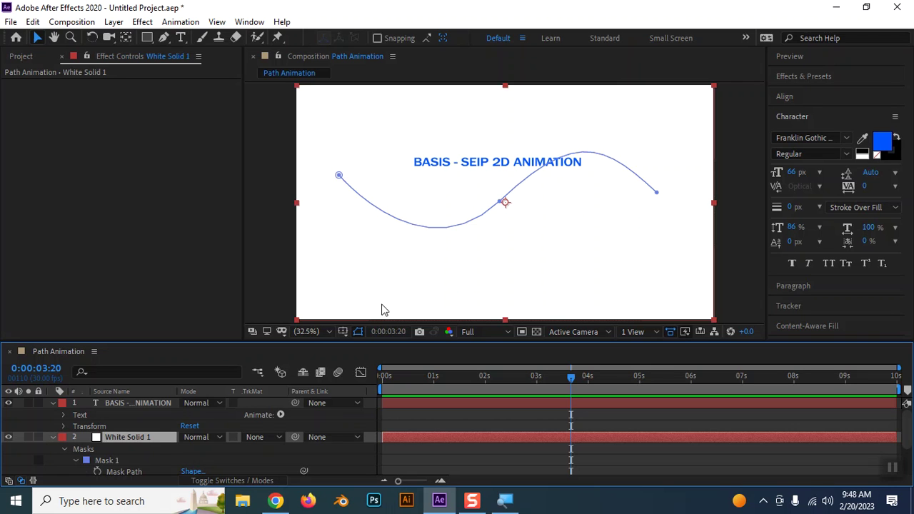
click(151, 404)
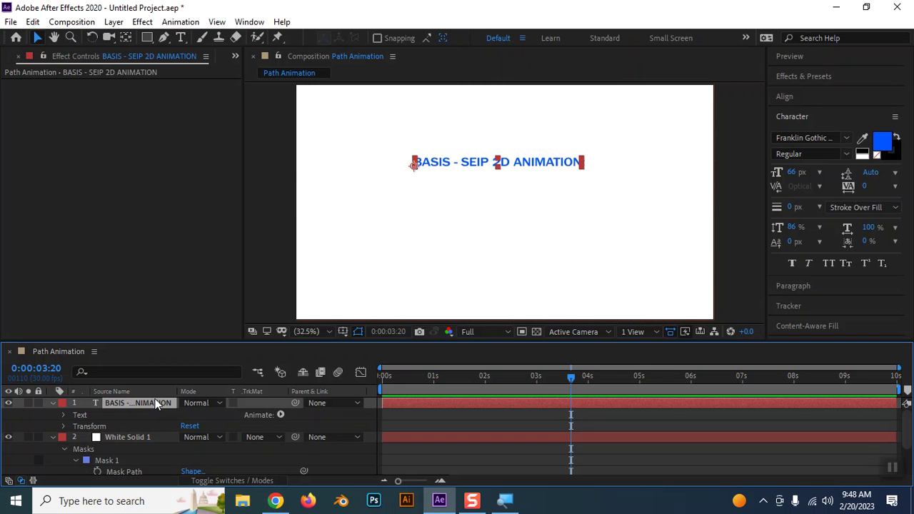
key(ctrl+v)
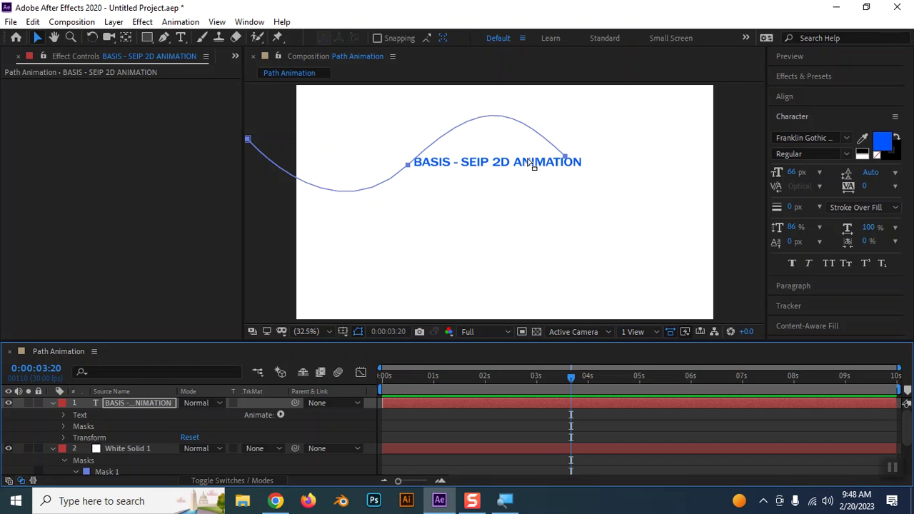
Step: Compare the mask paths of White Solid 1 and the text layer by alternating selection
click(142, 450)
click(129, 404)
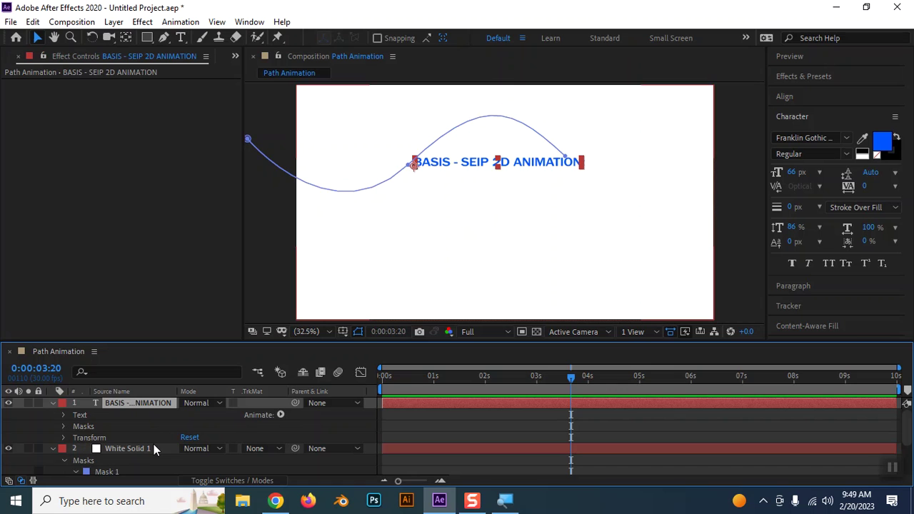
click(153, 444)
click(153, 403)
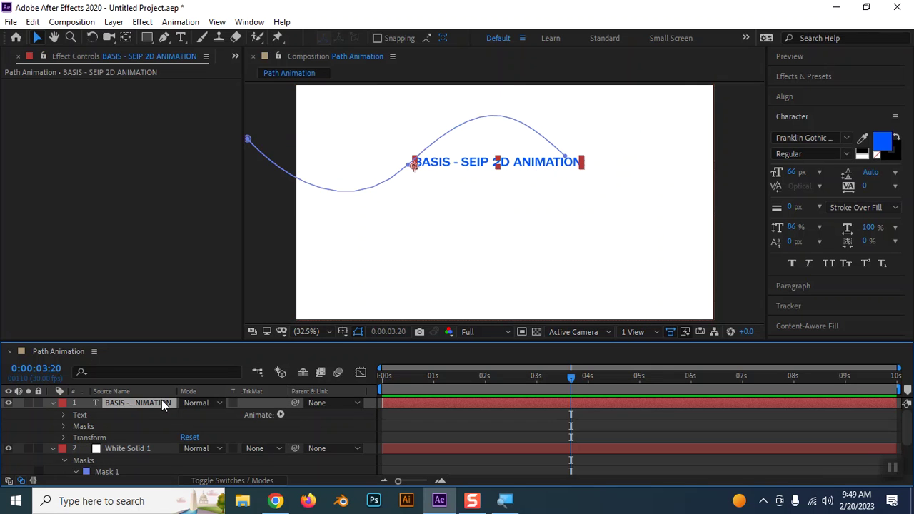
click(135, 441)
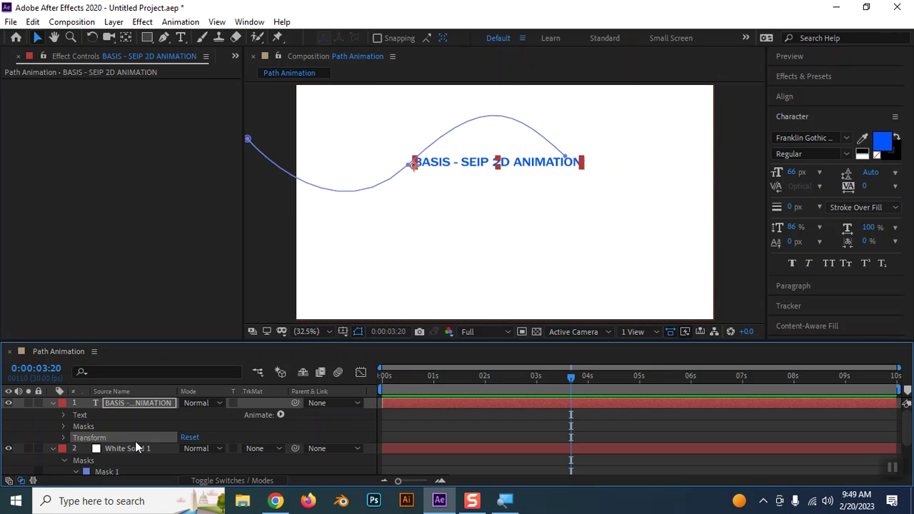
click(134, 446)
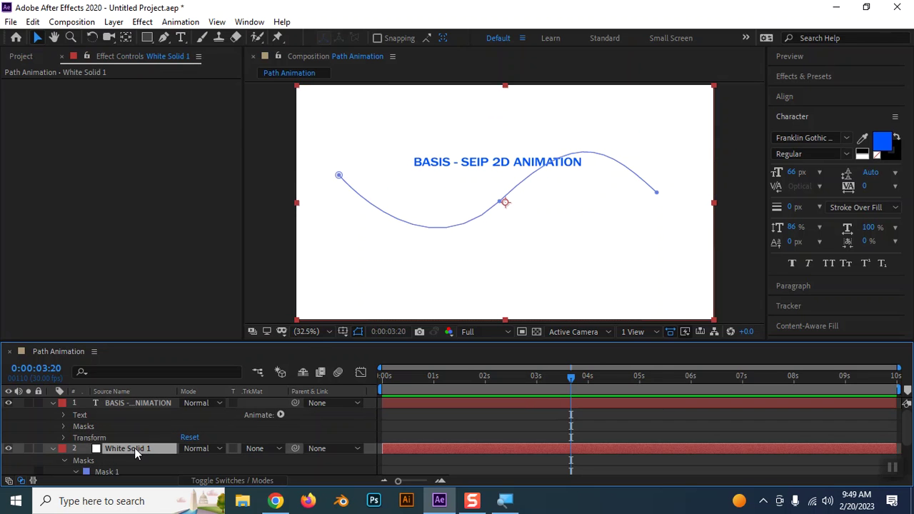
click(147, 403)
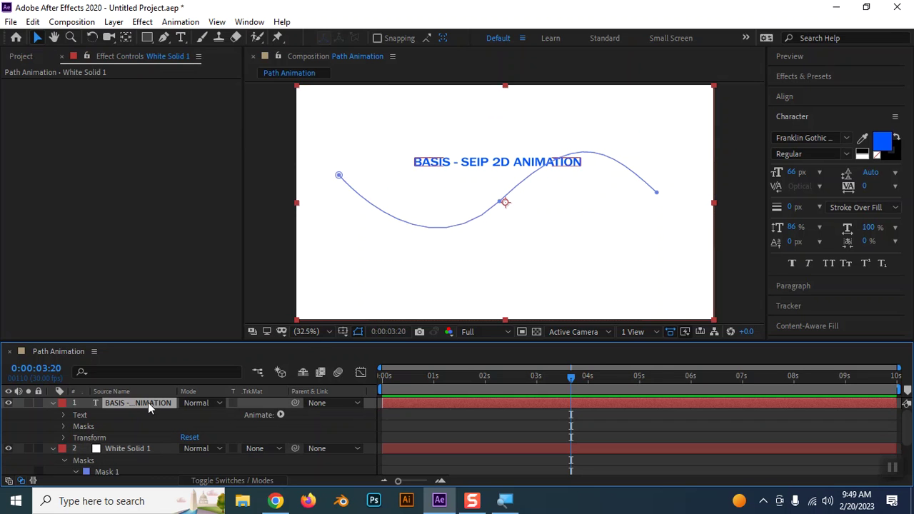
click(137, 451)
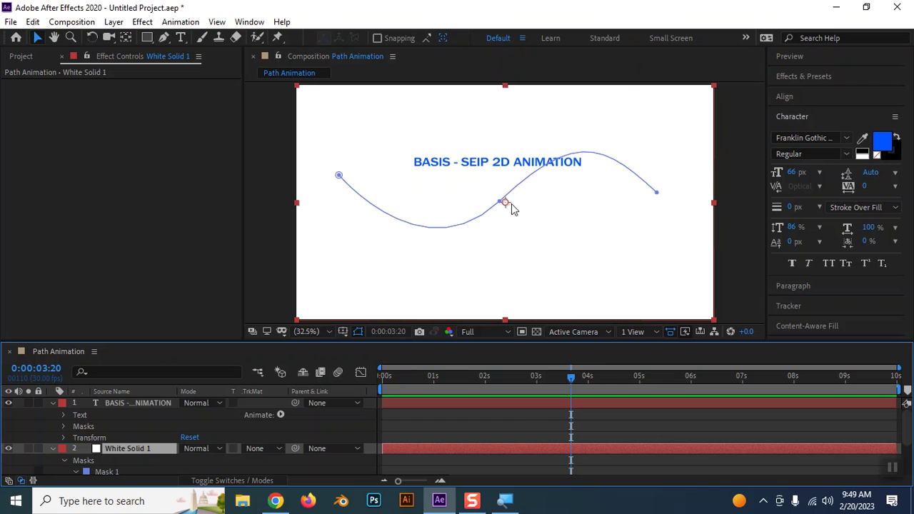
click(144, 407)
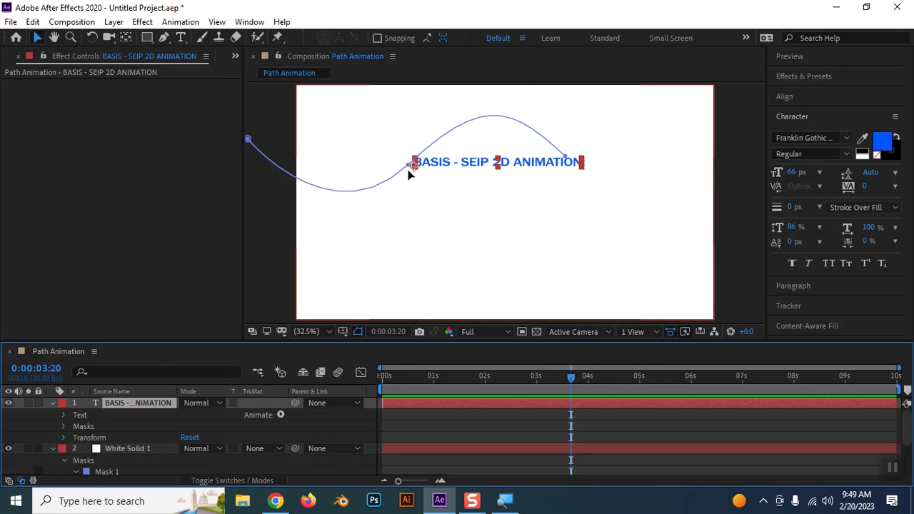
click(138, 449)
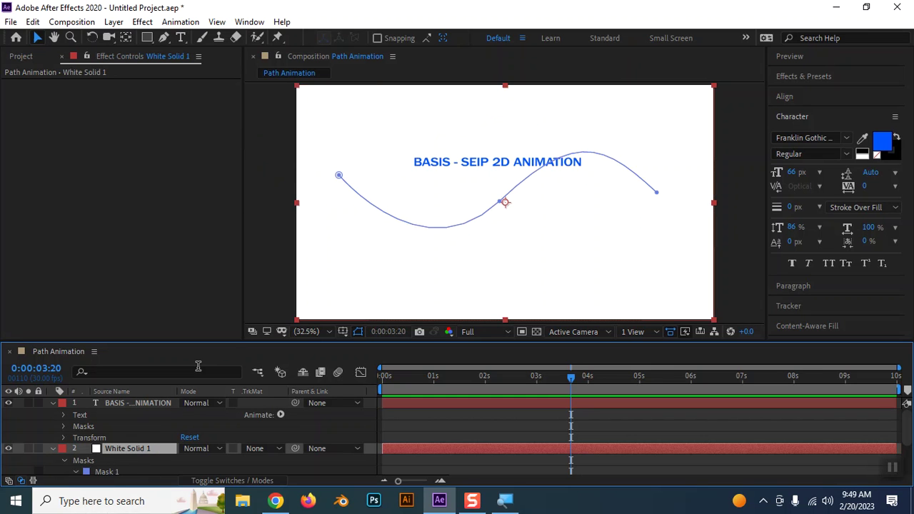
click(133, 404)
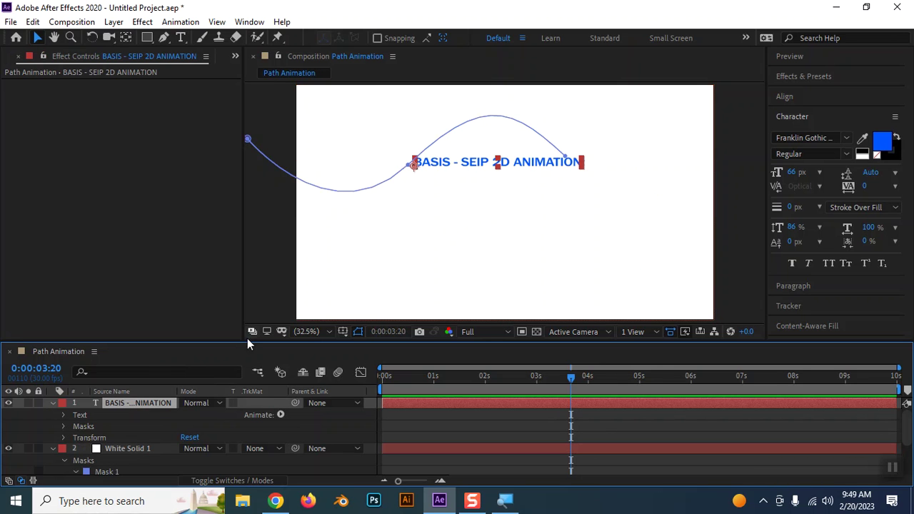
Step: Delete the text layer's old mask and paste White Solid 1's wavy Mask 1 onto it
click(120, 427)
key(Delete)
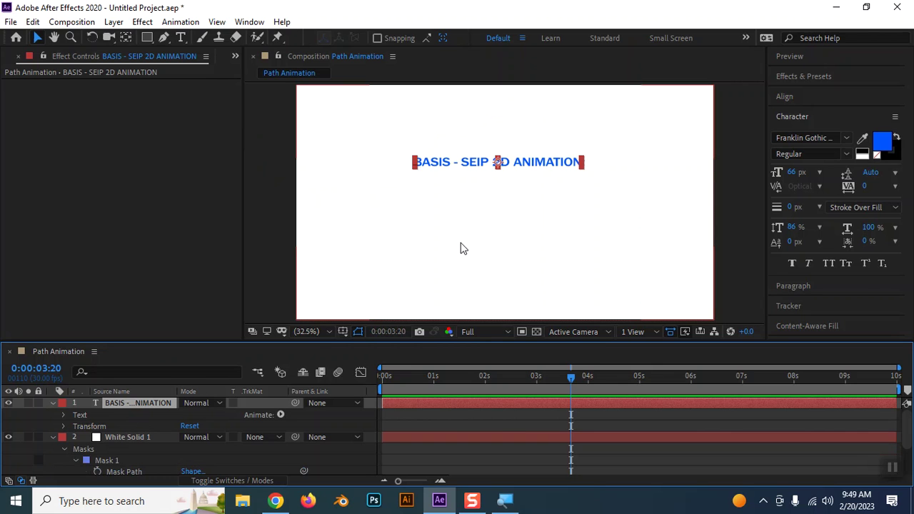
click(113, 462)
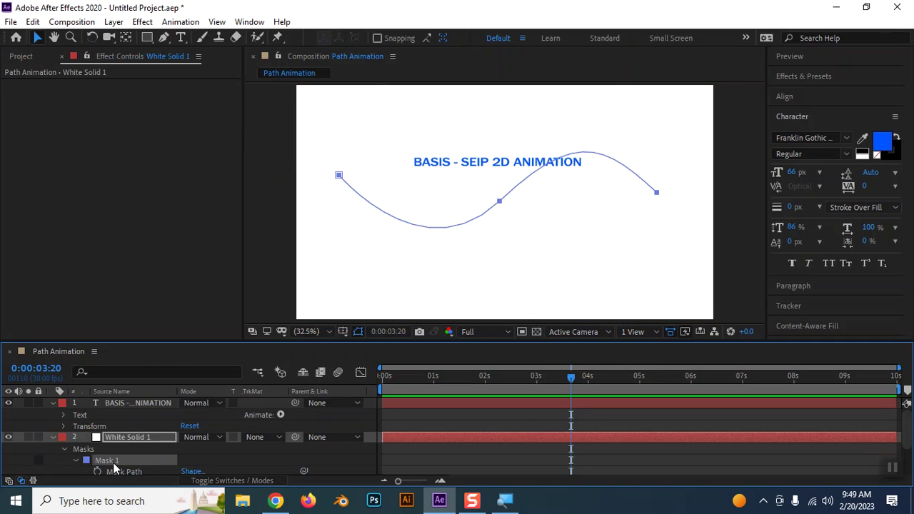
click(118, 404)
key(ctrl+v)
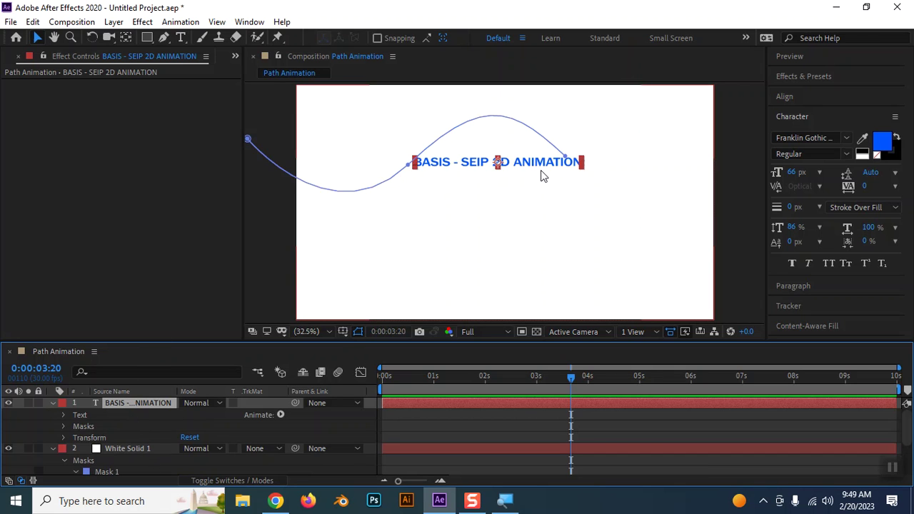
drag(508, 169, 534, 166)
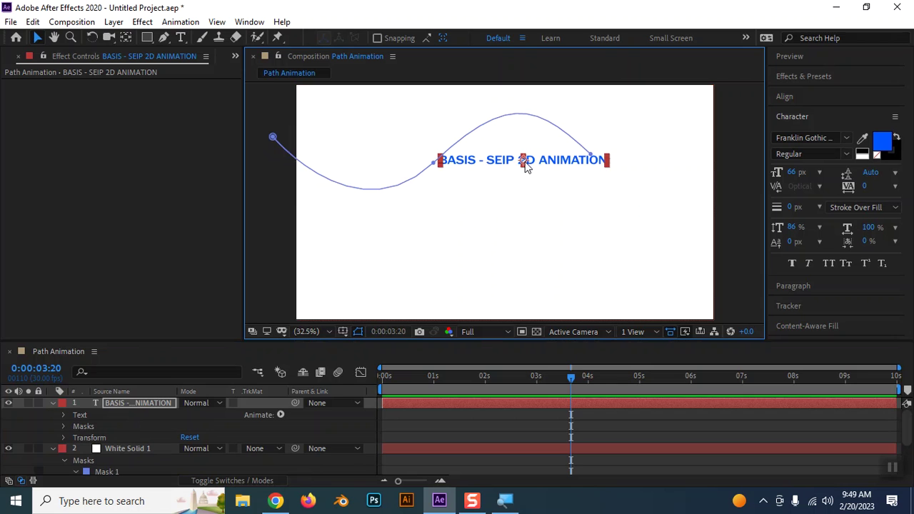
key(ctrl+z)
click(435, 214)
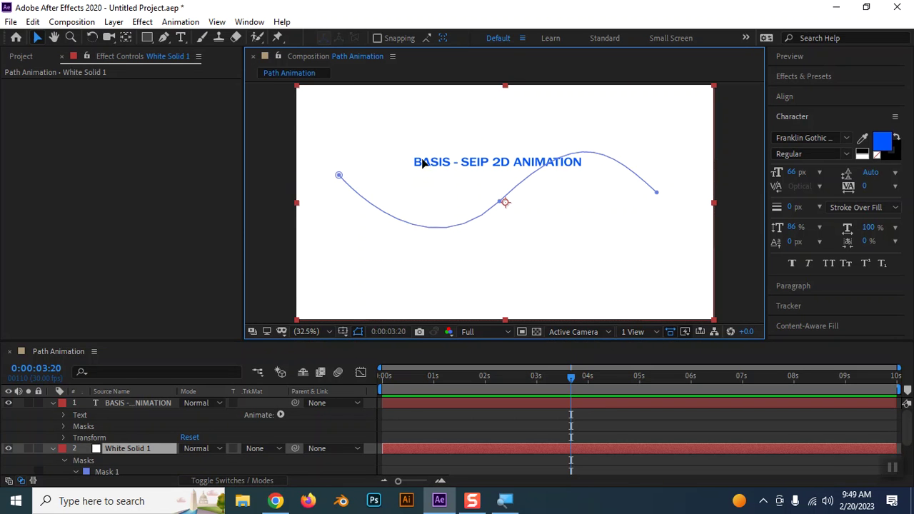
click(145, 404)
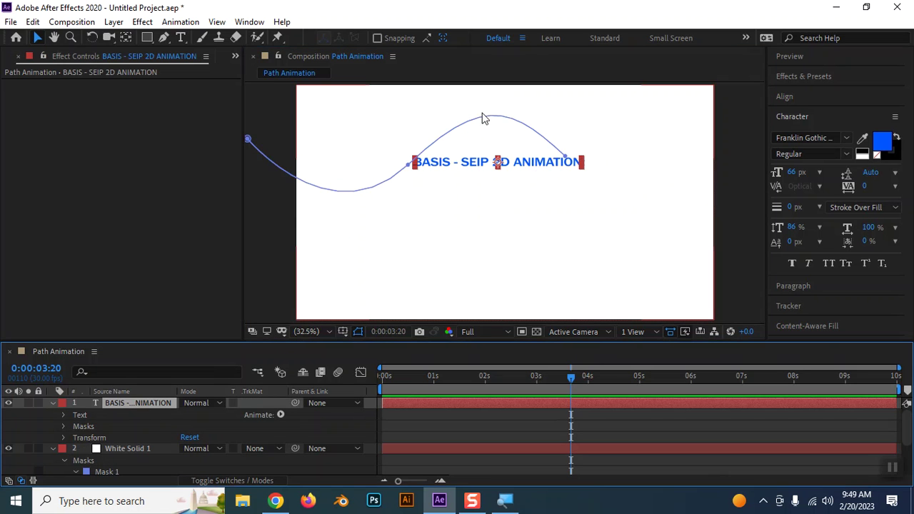
click(409, 166)
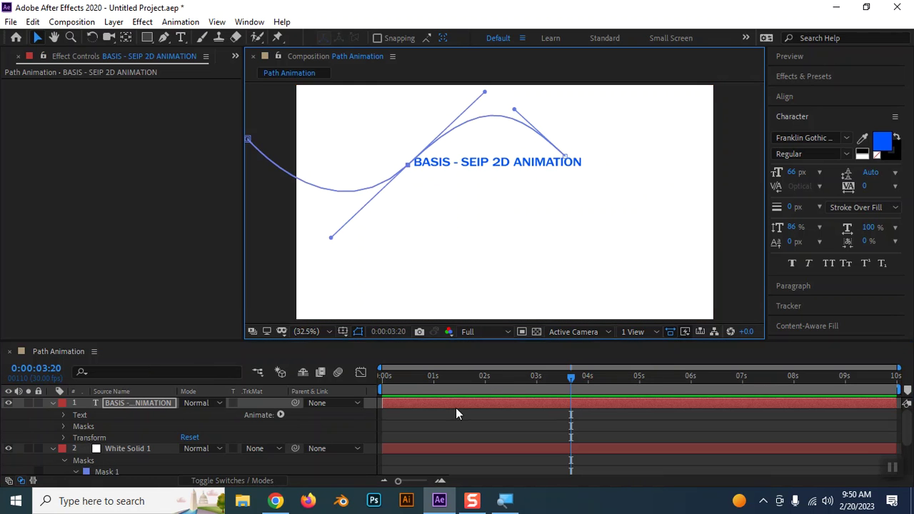
drag(561, 371, 535, 377)
click(100, 450)
click(8, 448)
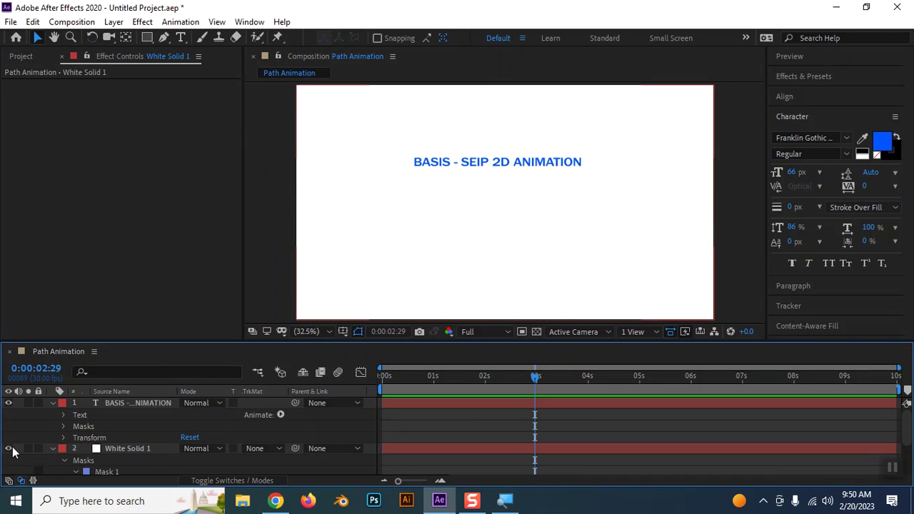
click(128, 392)
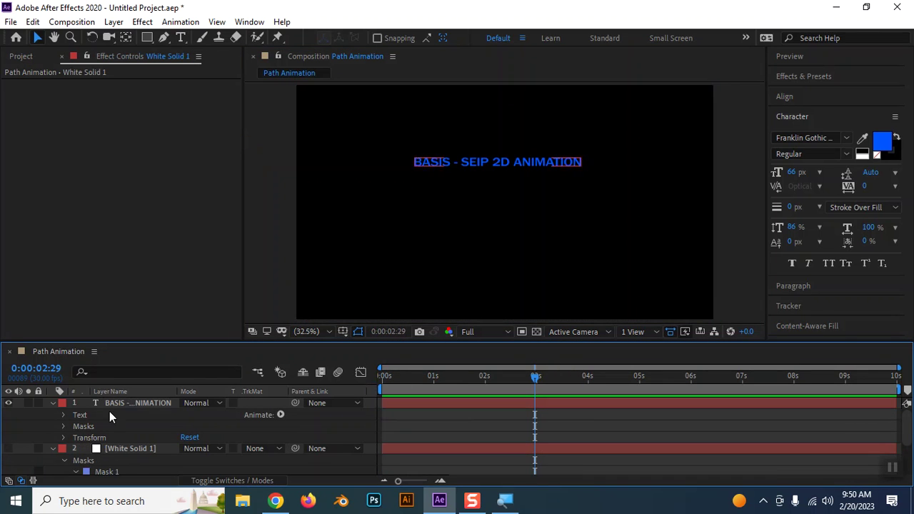
click(9, 450)
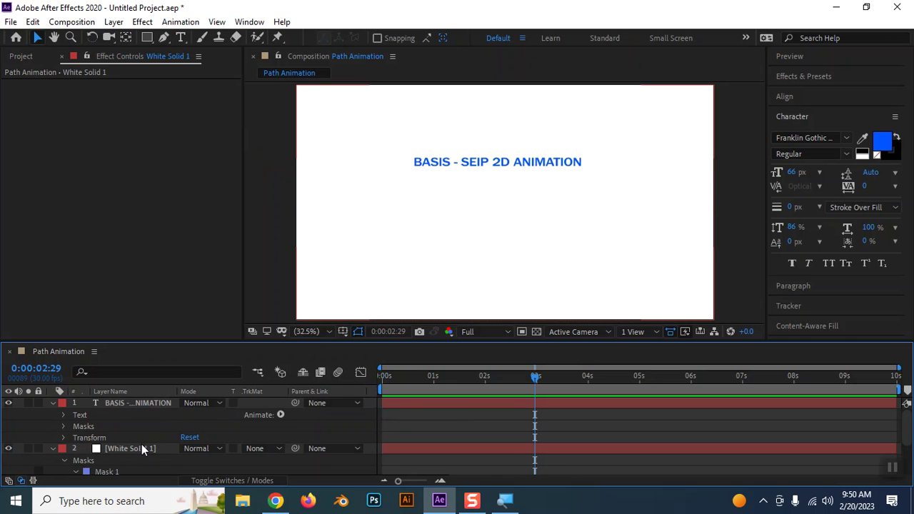
click(139, 450)
click(135, 402)
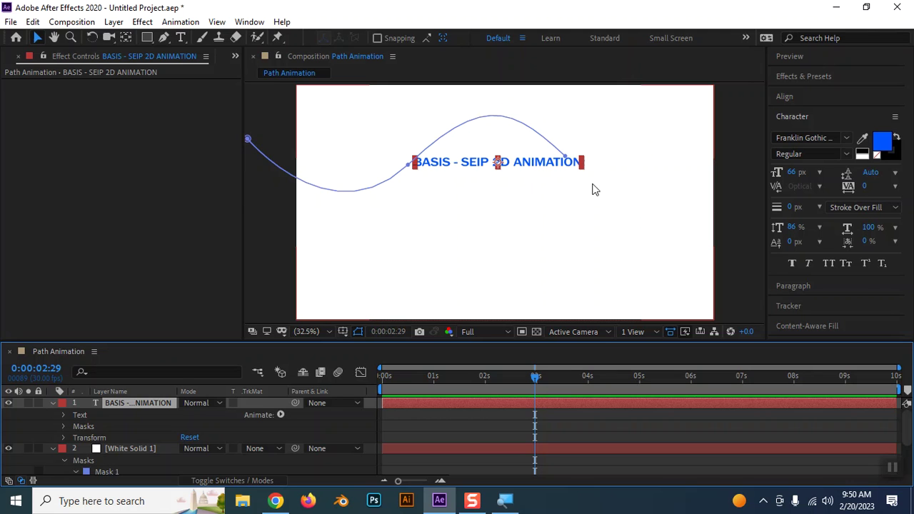
Step: Scrub the text layer's Anchor Point X from 387.3 to -0.7, giving -0.7, -18.9
click(63, 437)
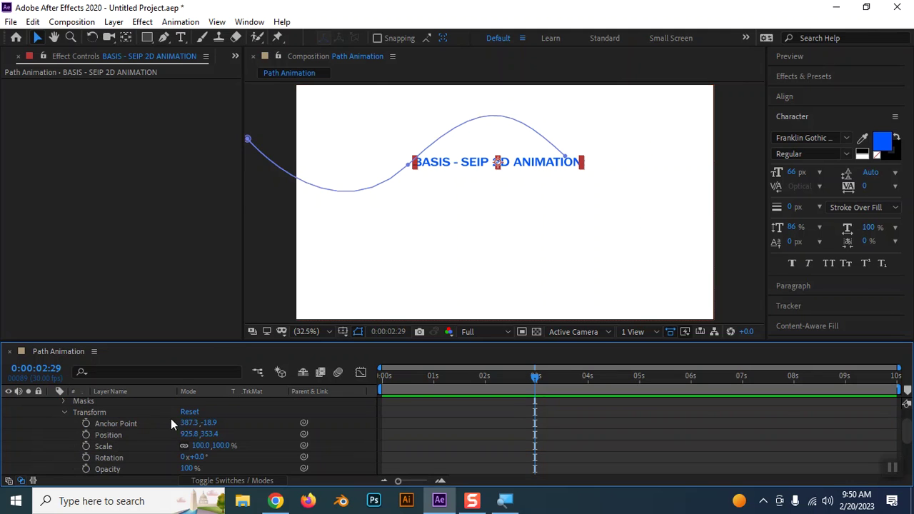
drag(189, 422, 42, 424)
drag(186, 423, 110, 424)
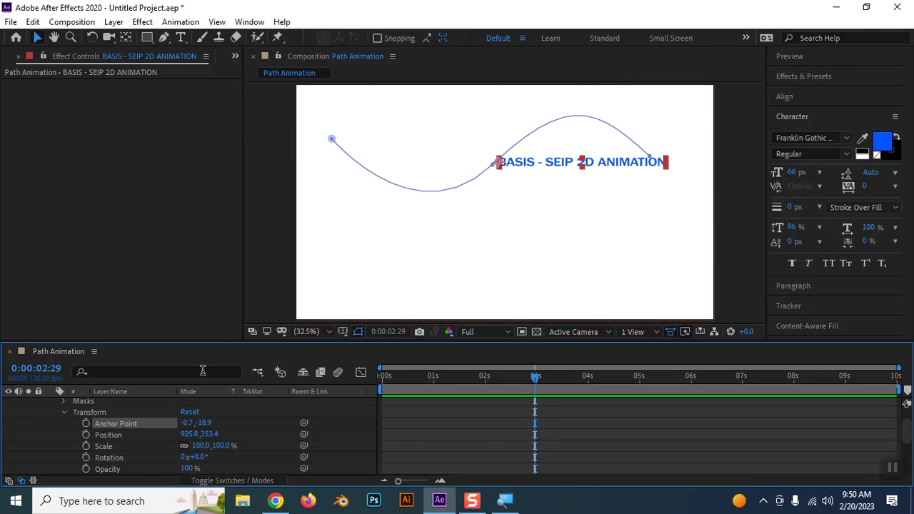
click(63, 413)
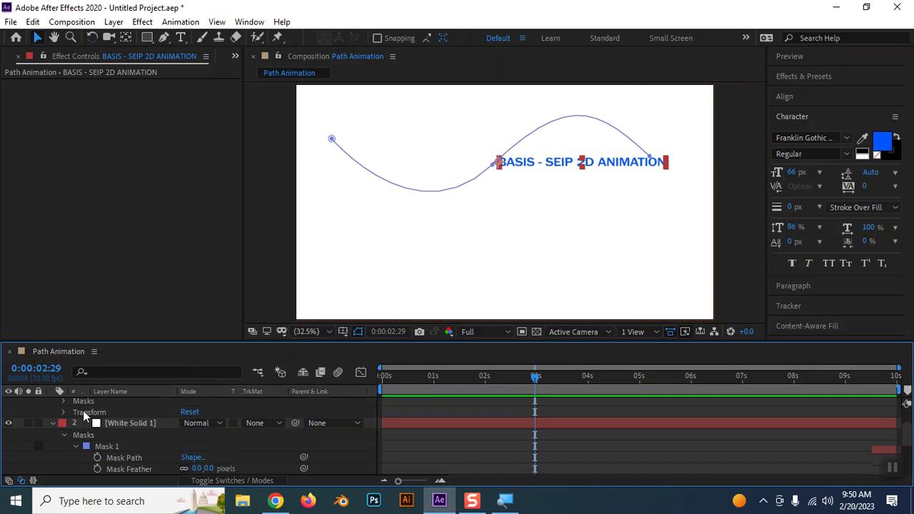
scroll(83, 410, up, 1)
click(64, 414)
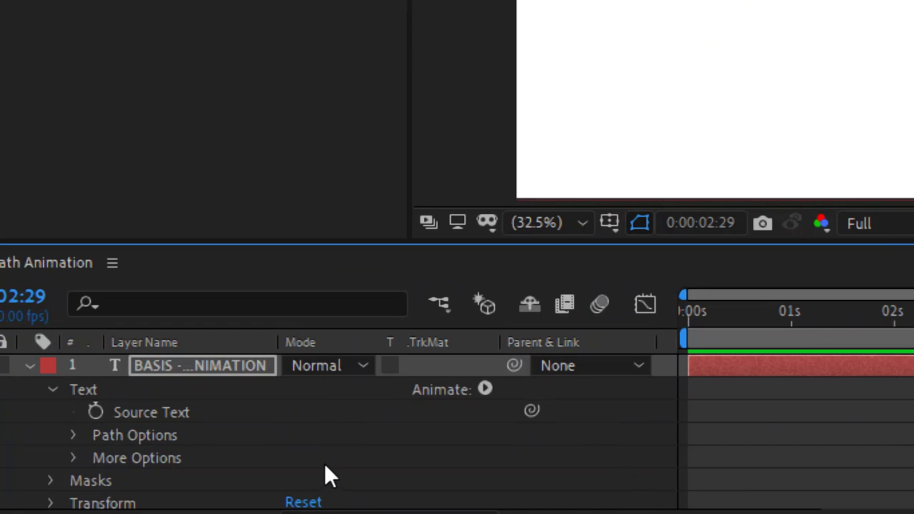
Step: Set the text's Path Options Path to Mask 1 and scrub the font size up to 146 px
click(73, 435)
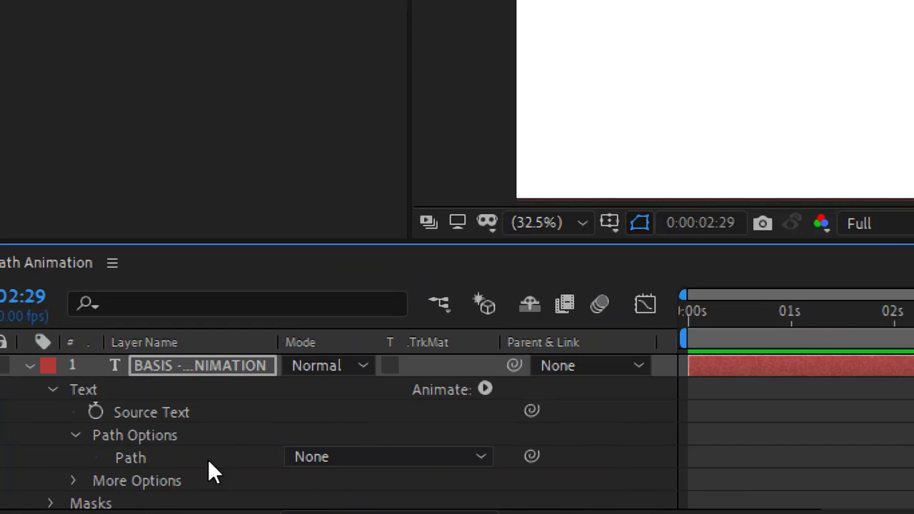
click(390, 457)
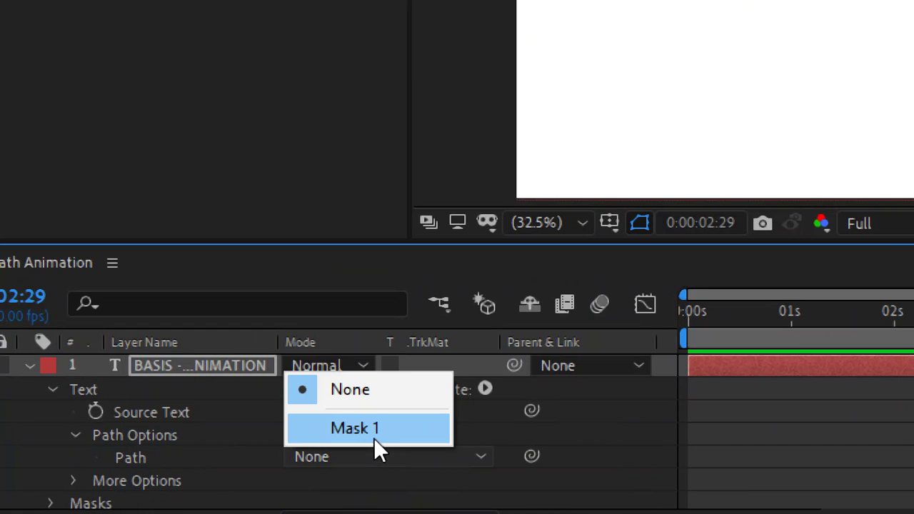
click(317, 495)
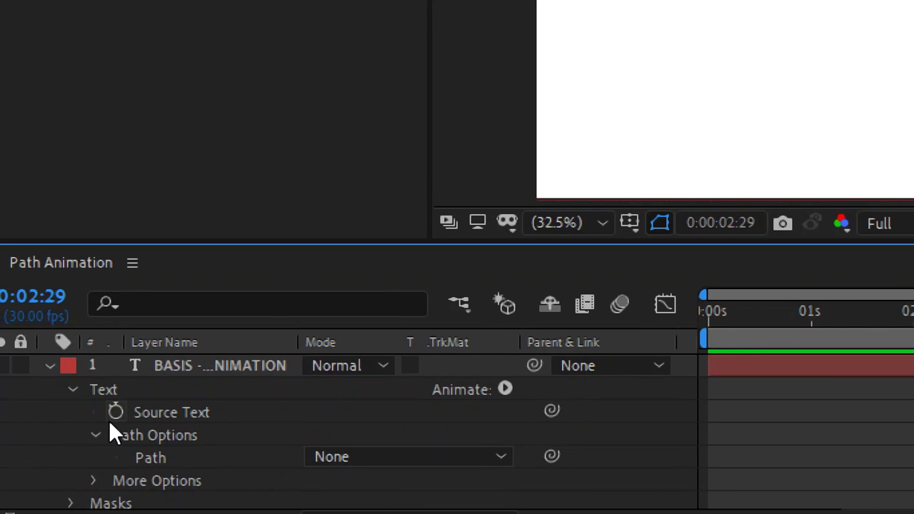
click(381, 458)
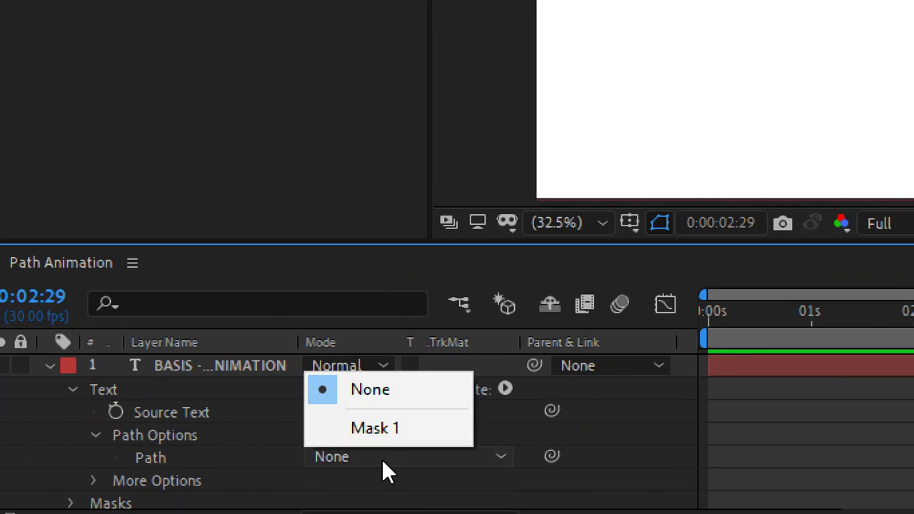
click(382, 430)
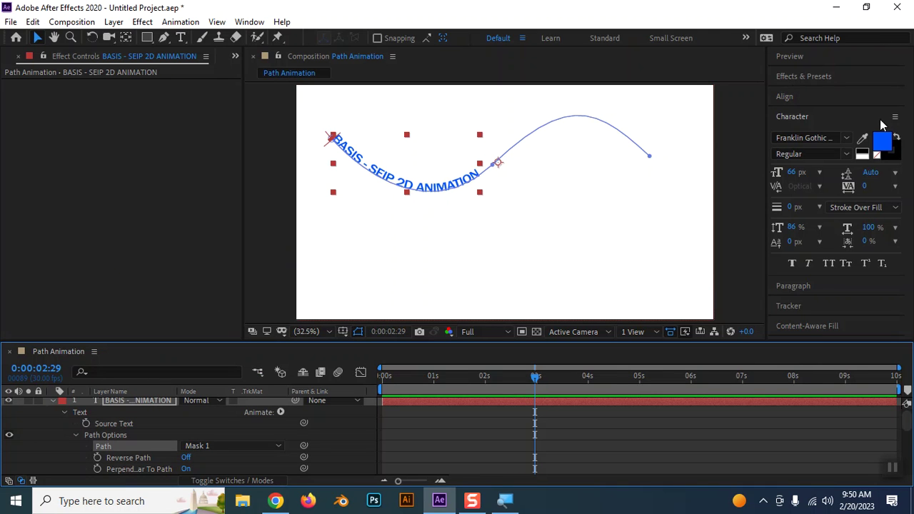
drag(793, 173, 846, 175)
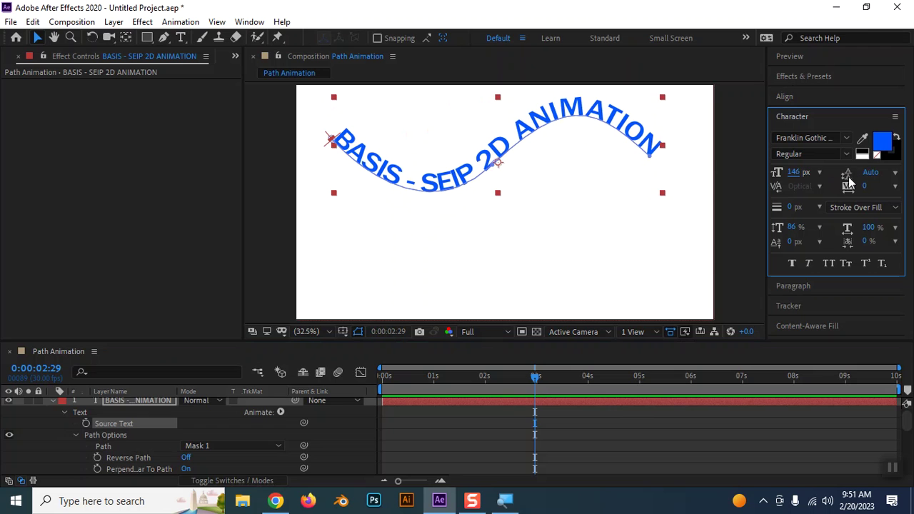
Step: Reselect the path text and scrub its font size from 146 px down to 64, then 74 px
click(37, 38)
click(269, 218)
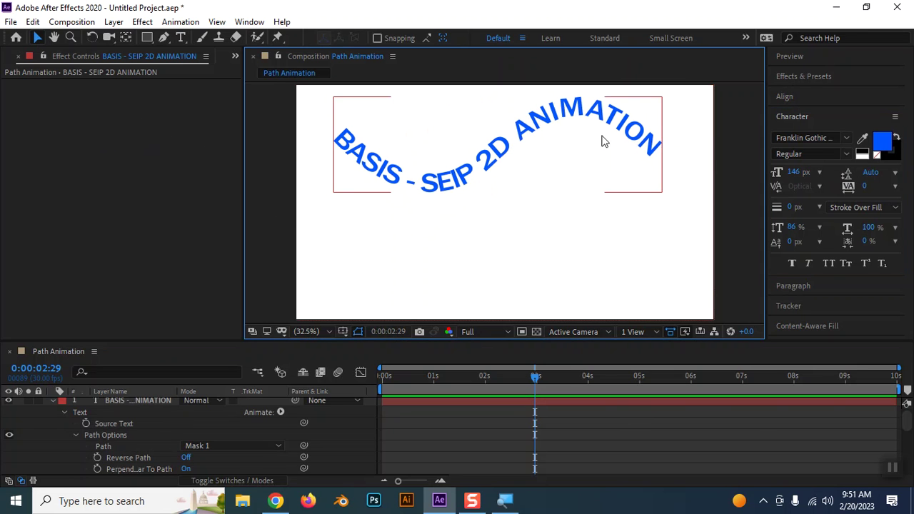
click(479, 182)
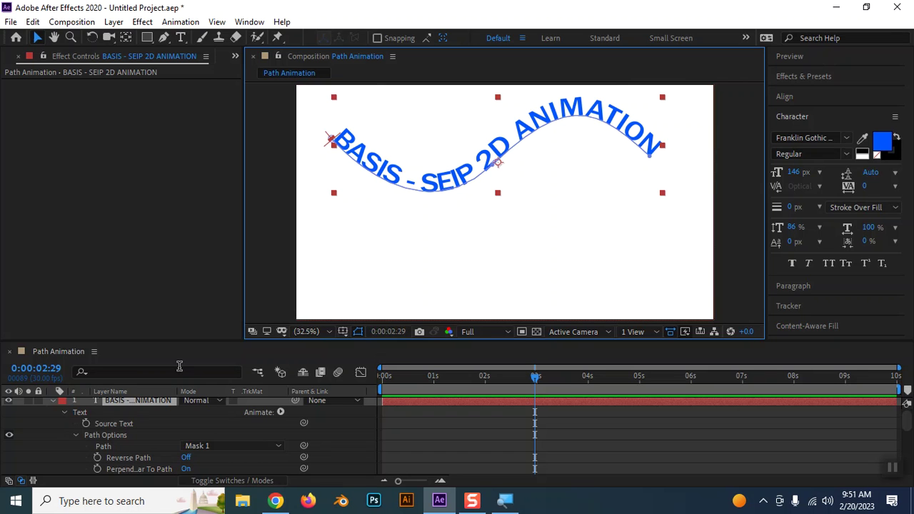
drag(792, 173, 740, 177)
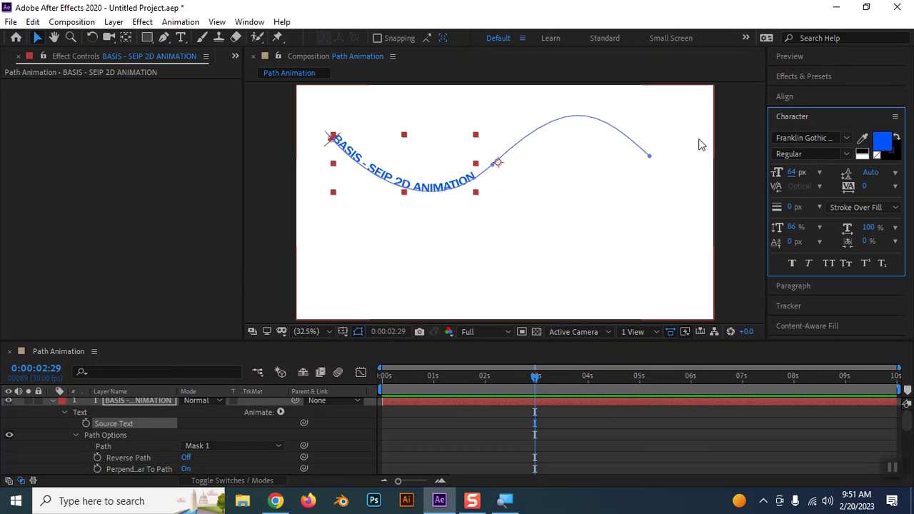
drag(792, 172, 799, 170)
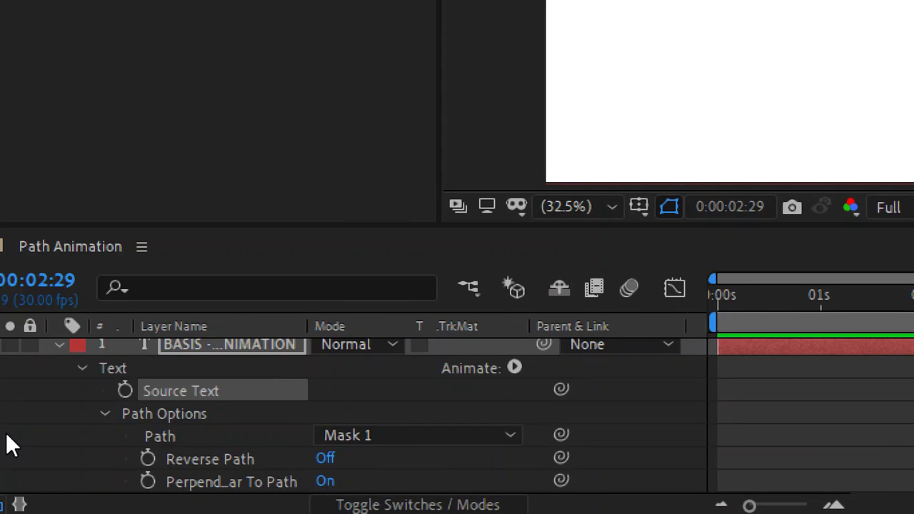
Step: Widen the timeline's layer name column to read full property names
scroll(216, 425, down, 3)
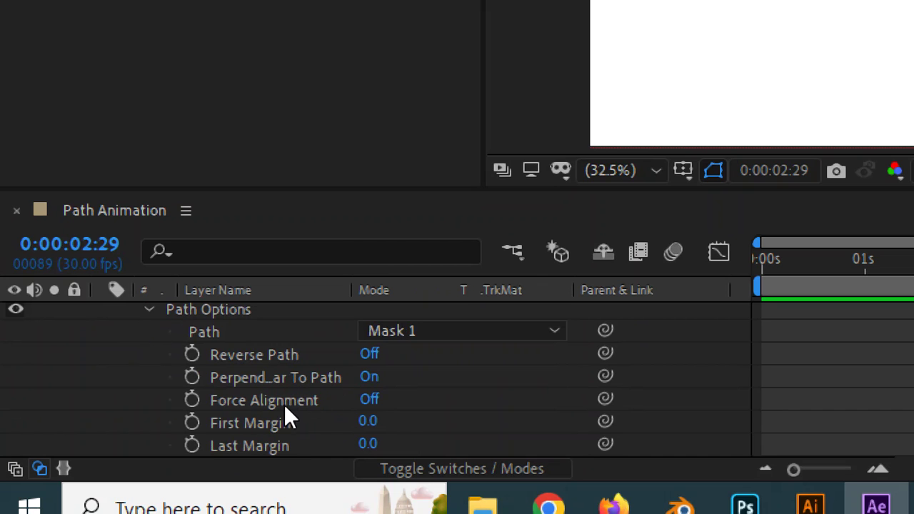
drag(348, 289, 421, 289)
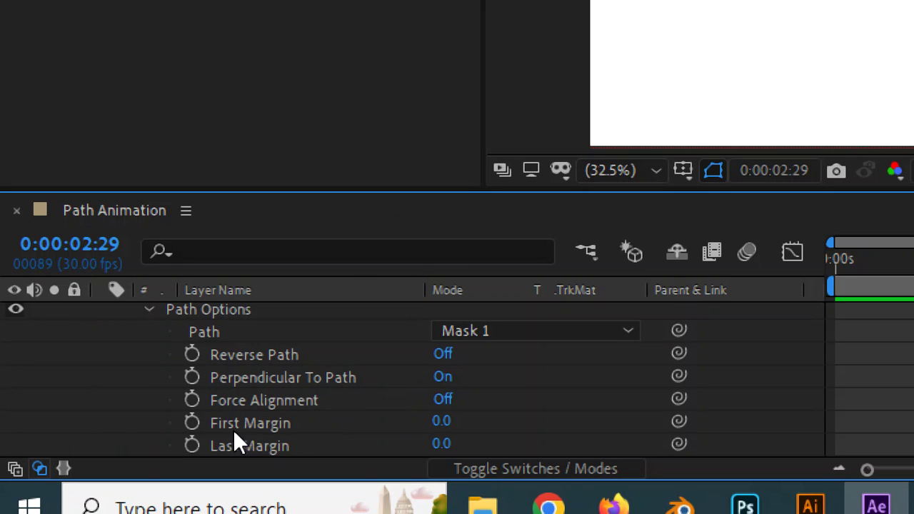
scroll(292, 442, down, 4)
scroll(255, 364, up, 2)
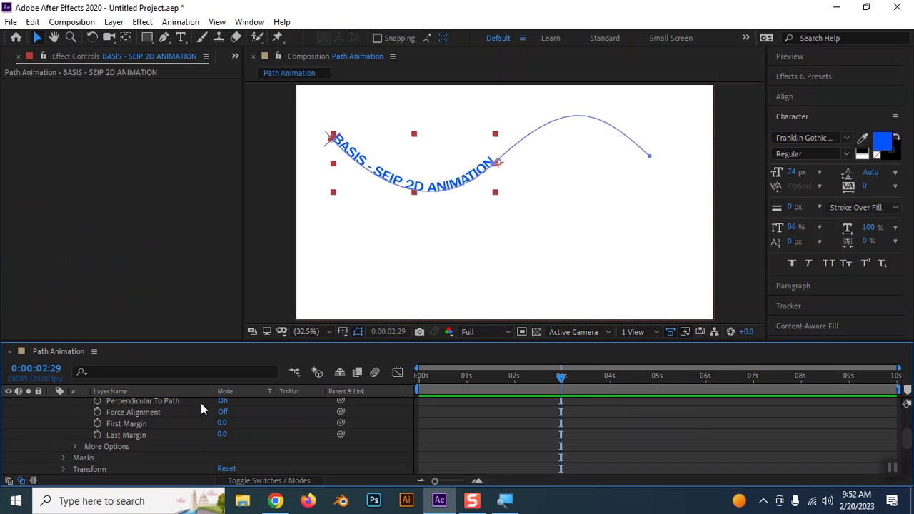
Step: Collapse More Options and turn the text's Reverse Path On
click(77, 446)
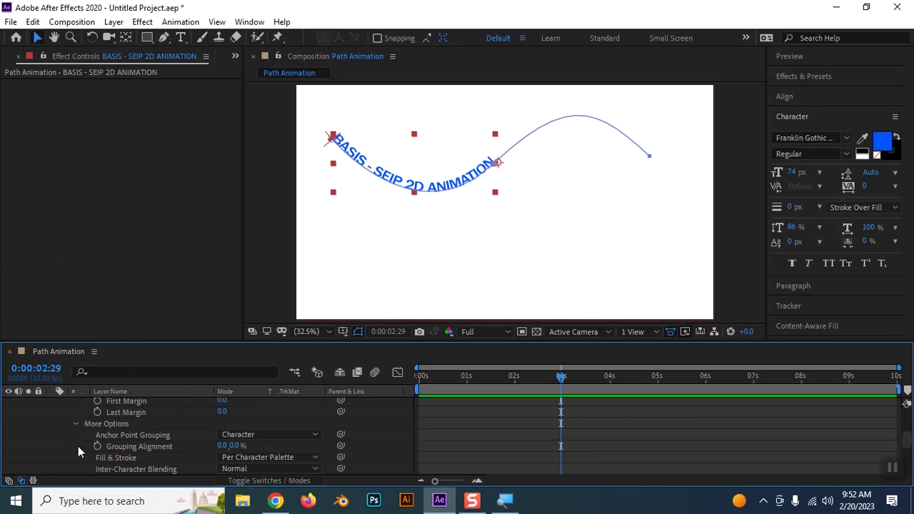
click(77, 423)
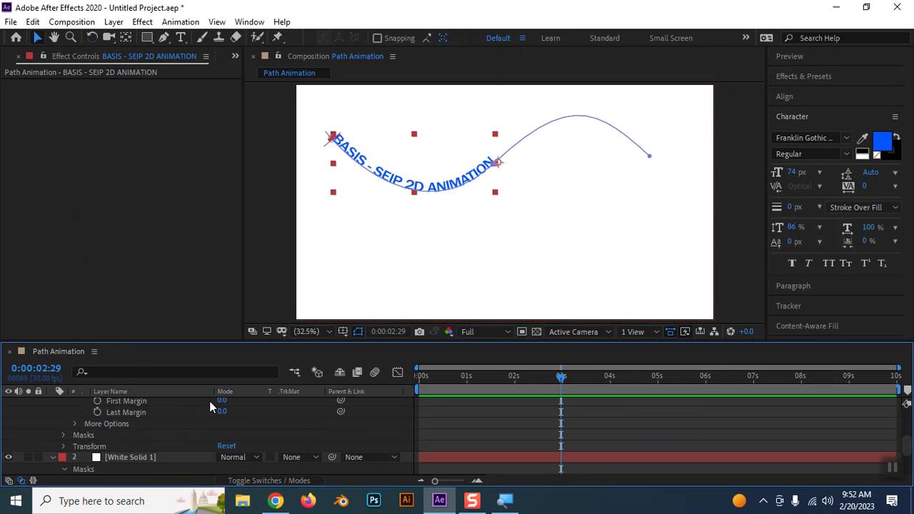
scroll(194, 416, up, 2)
scroll(146, 412, up, 2)
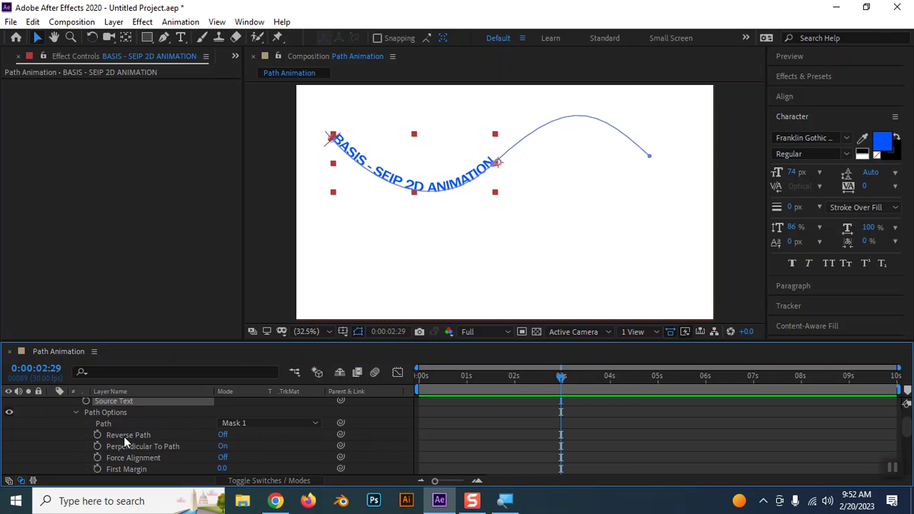
click(223, 435)
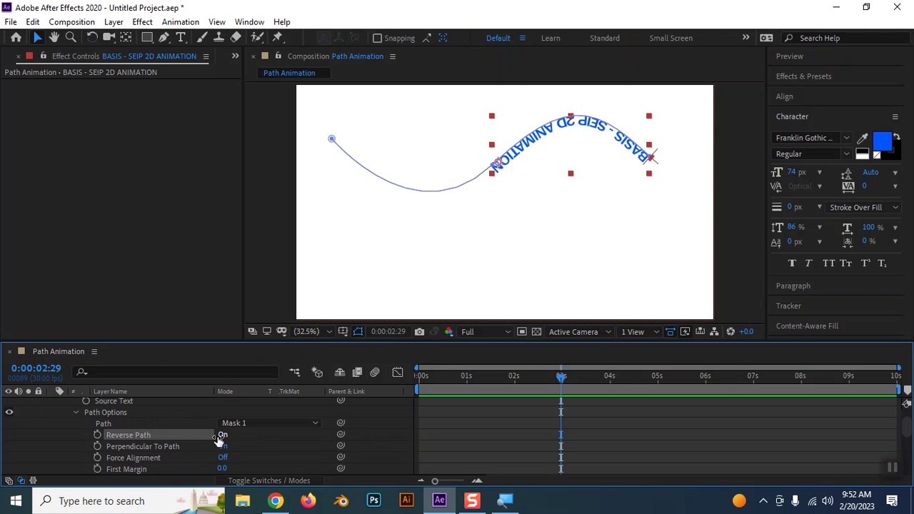
Step: Leave Reverse Path Off and set Perpendicular To Path Off so letters stand upright
click(222, 435)
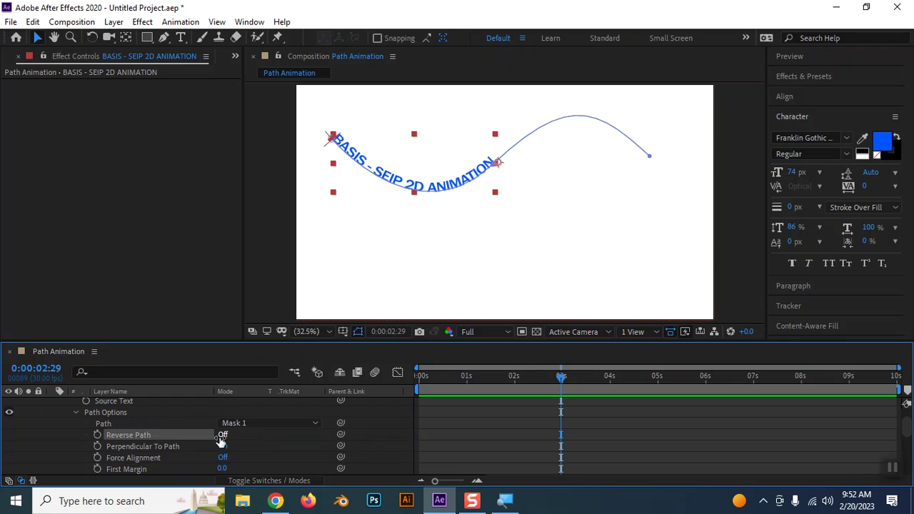
click(222, 434)
click(222, 435)
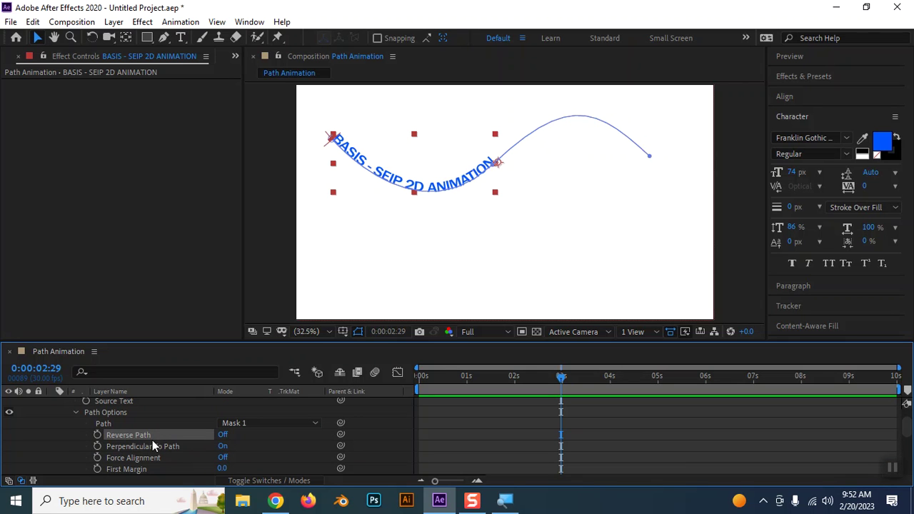
click(223, 447)
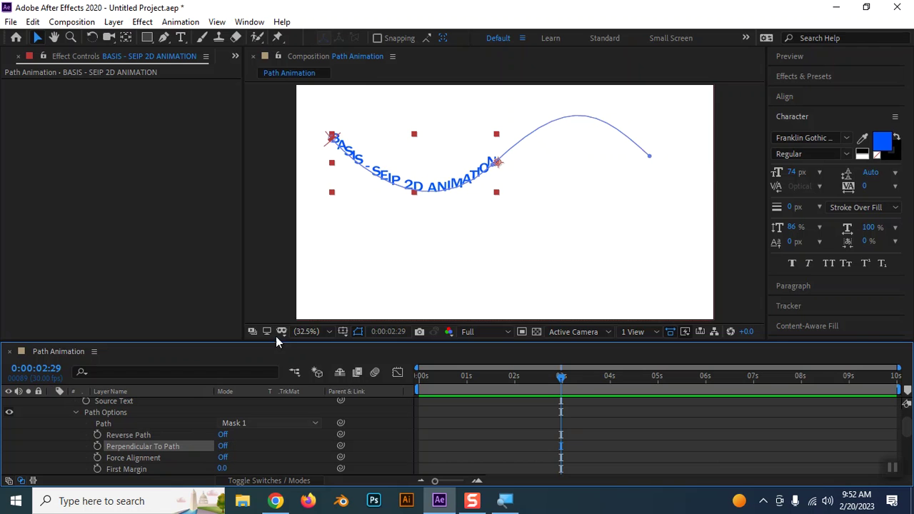
Step: Zoom the composition to 100% and pan over to the upright text
key(.)
key(.)
key(.)
key(.)
key(h)
drag(381, 204, 512, 257)
drag(292, 255, 415, 268)
key(v)
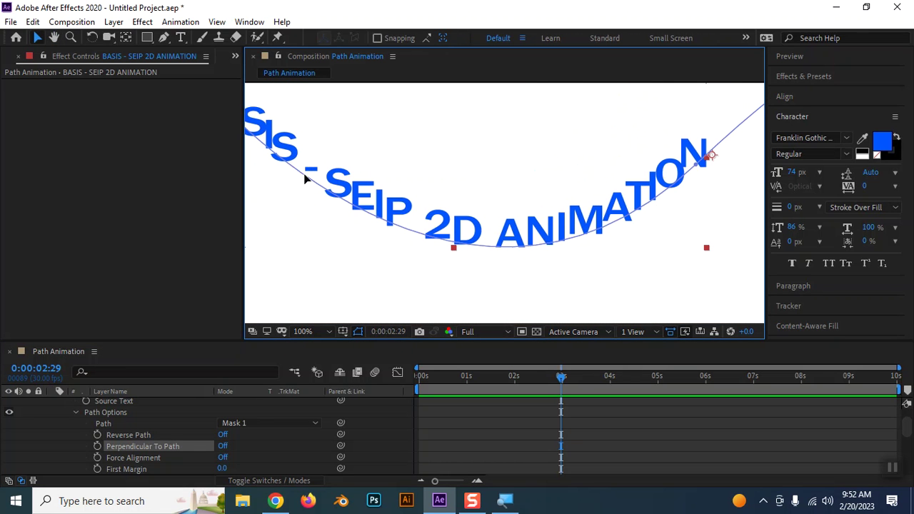
Step: Turn Perpendicular To Path back On and Force Alignment On then Off, viewing at 50%
click(222, 446)
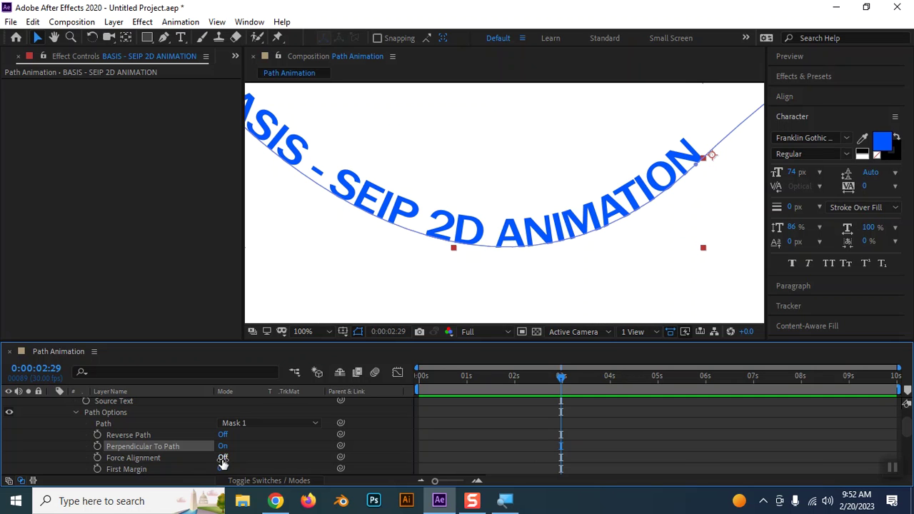
click(223, 458)
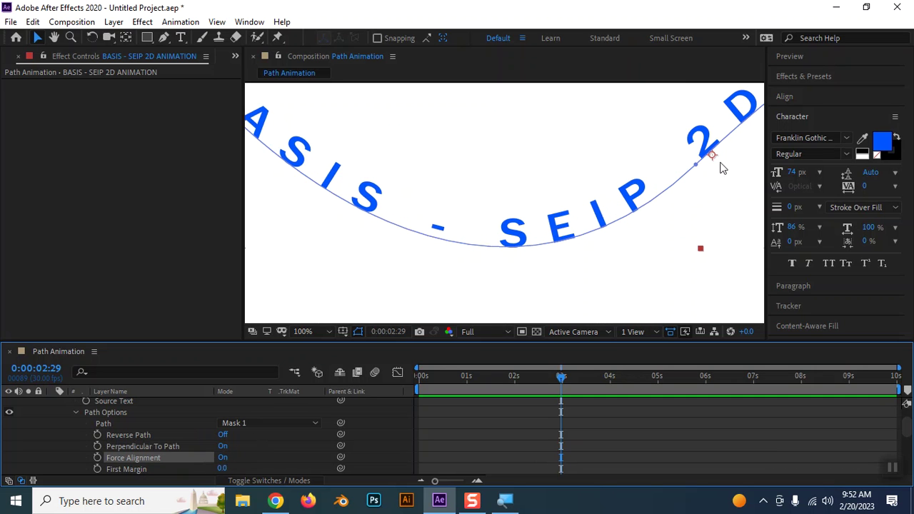
key(comma)
key(comma)
key(h)
drag(416, 222, 567, 248)
key(v)
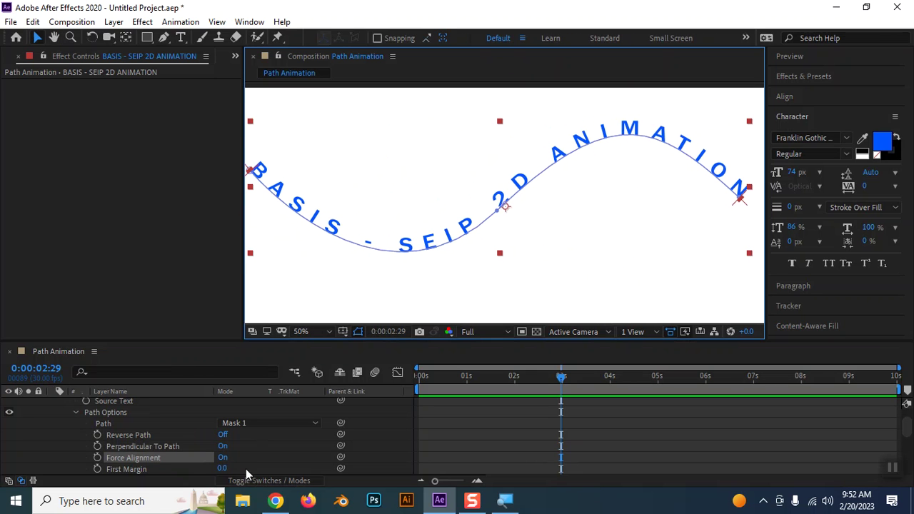
click(226, 462)
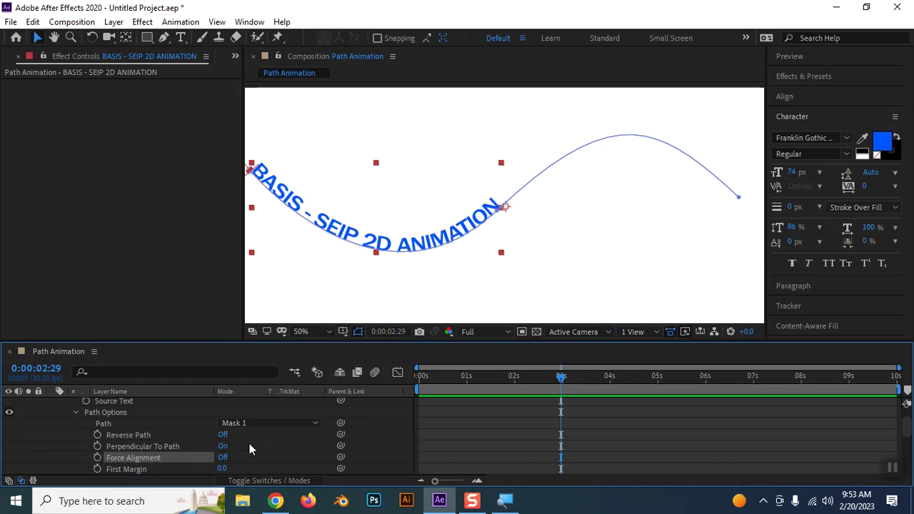
Step: With the view at 100% and panned to the text's start, raise First Margin to 380
key(h)
key(period)
drag(400, 238, 585, 253)
drag(451, 251, 591, 252)
key(v)
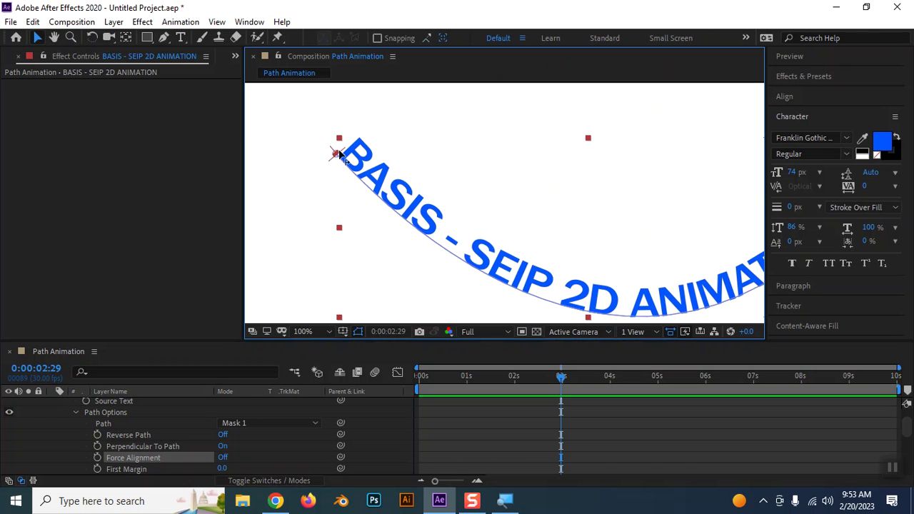
key(h)
drag(342, 153, 682, 147)
key(v)
key(h)
drag(414, 286, 644, 168)
drag(484, 243, 471, 257)
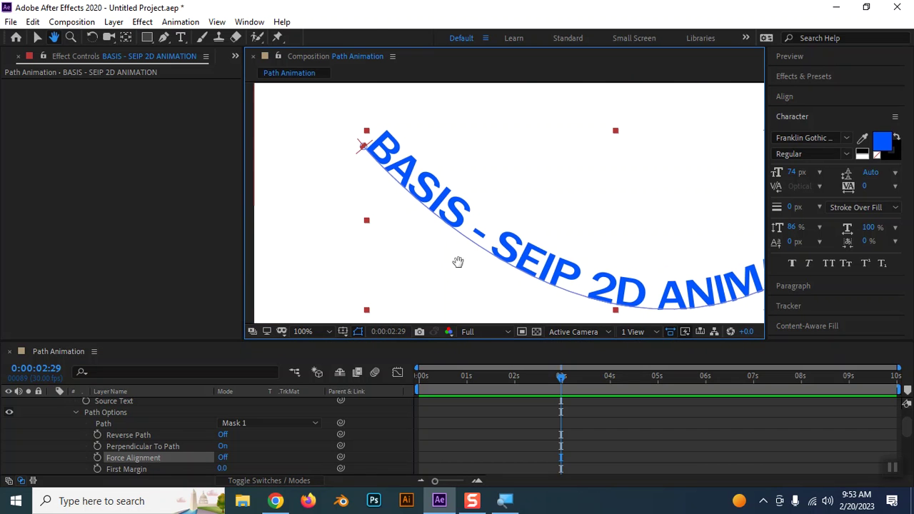
key(v)
drag(222, 468, 485, 479)
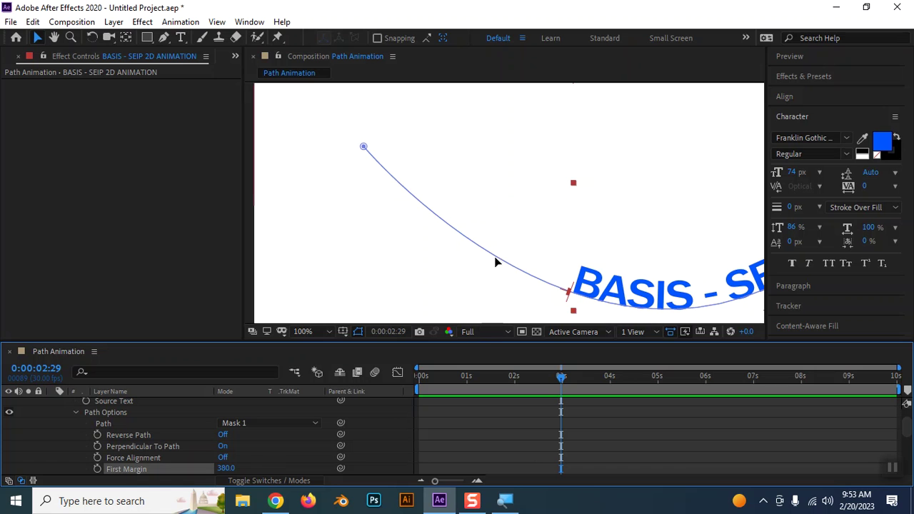
Step: Turn Force Alignment On and set Last Margin to 32
click(222, 457)
key(h)
scroll(472, 279, right, 10)
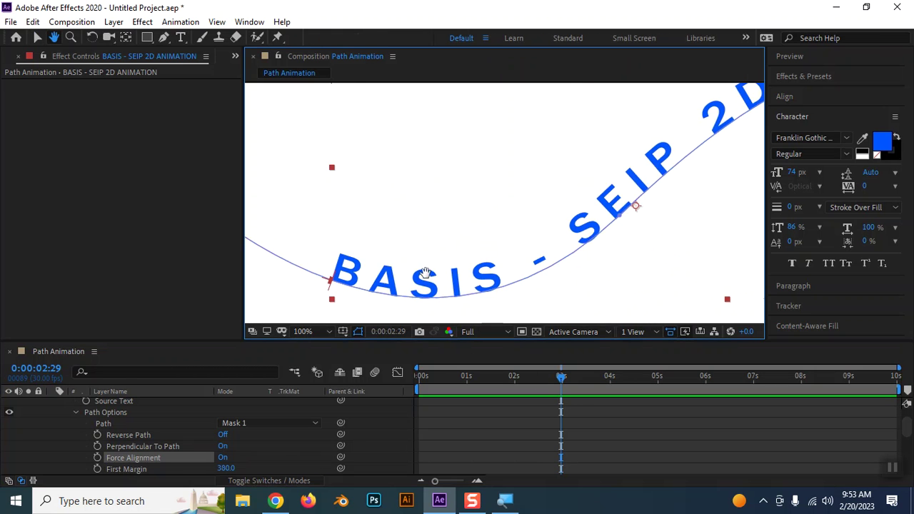
drag(498, 250, 500, 224)
key(v)
scroll(169, 463, down, 3)
mouse_move(222, 411)
mouse_down()
mouse_move(179, 389)
mouse_move(229, 388)
mouse_move(153, 388)
mouse_move(221, 393)
mouse_up()
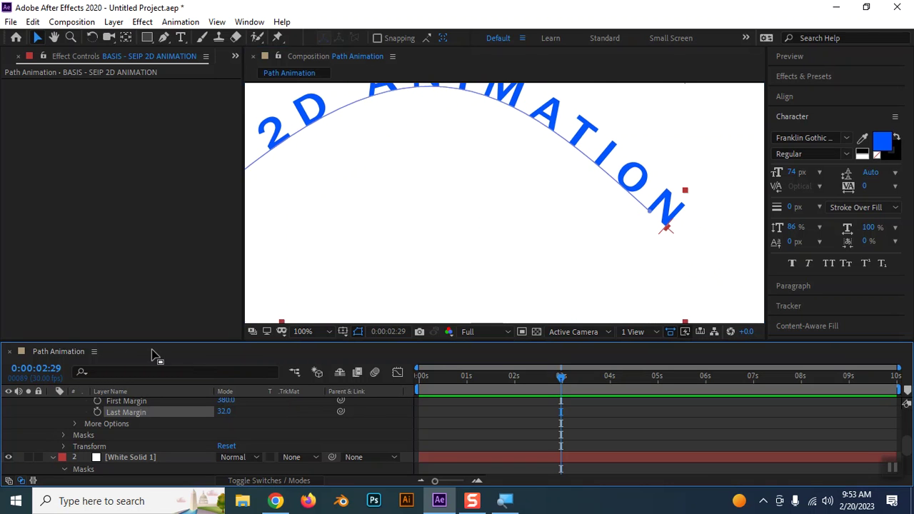
Step: Set the viewer magnification to Fit
click(317, 334)
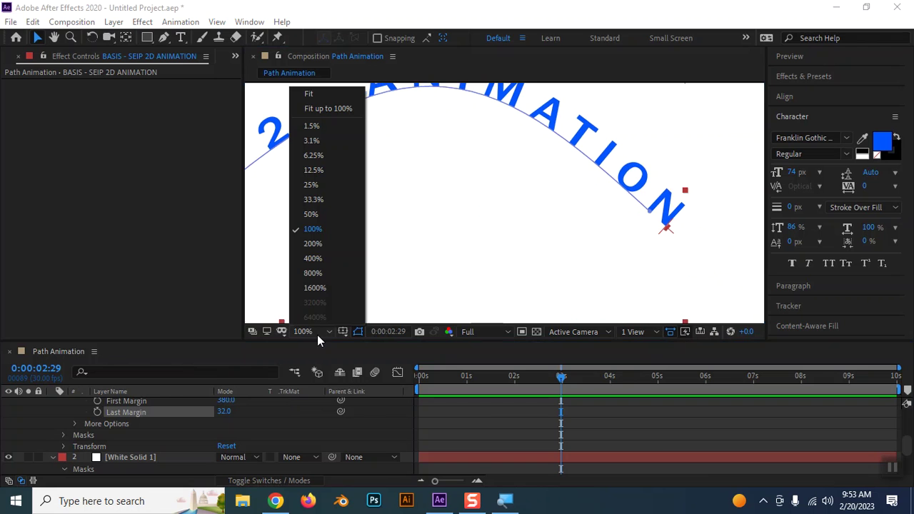
click(350, 110)
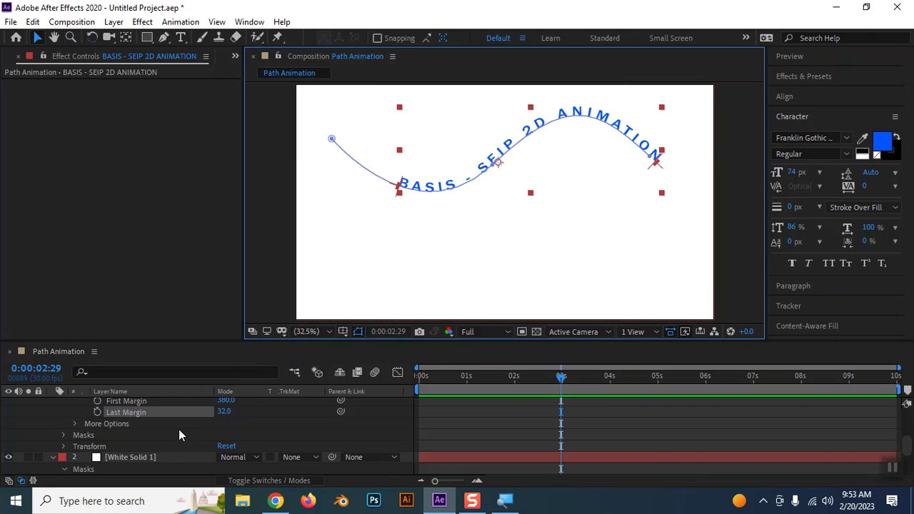
scroll(171, 429, up, 1)
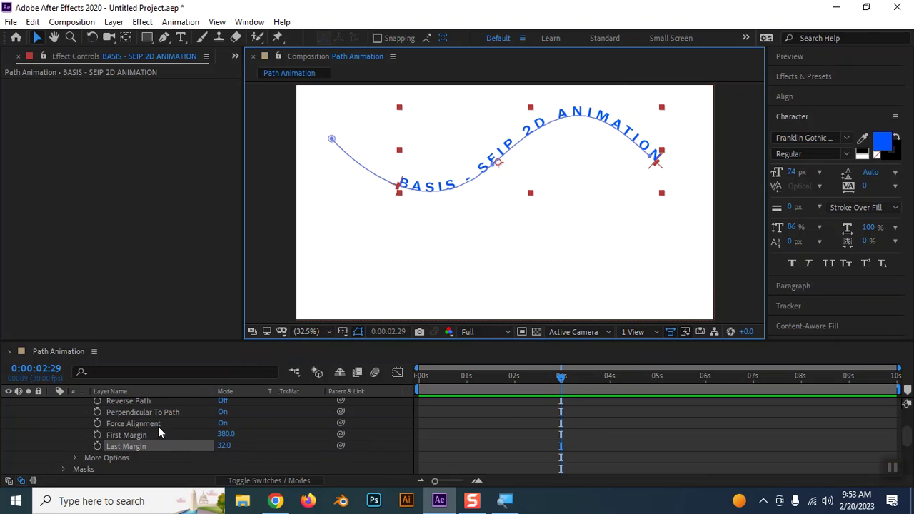
Step: Turn Force Alignment Off and set First Margin to -1226
drag(226, 433, 3, 439)
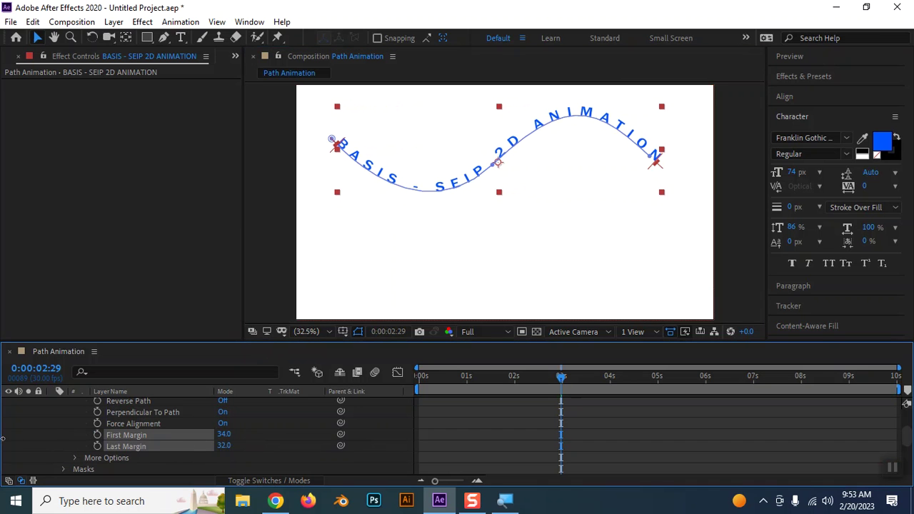
drag(231, 433, 172, 429)
click(223, 425)
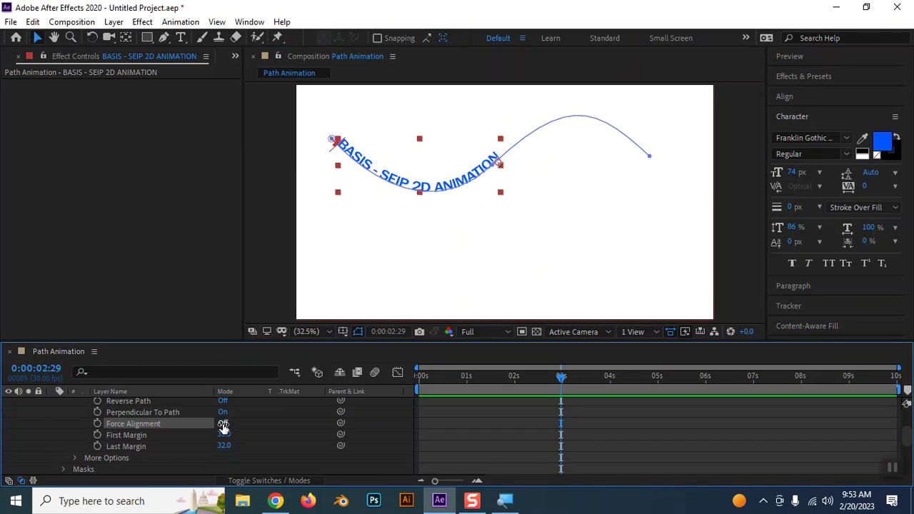
drag(220, 434, 22, 417)
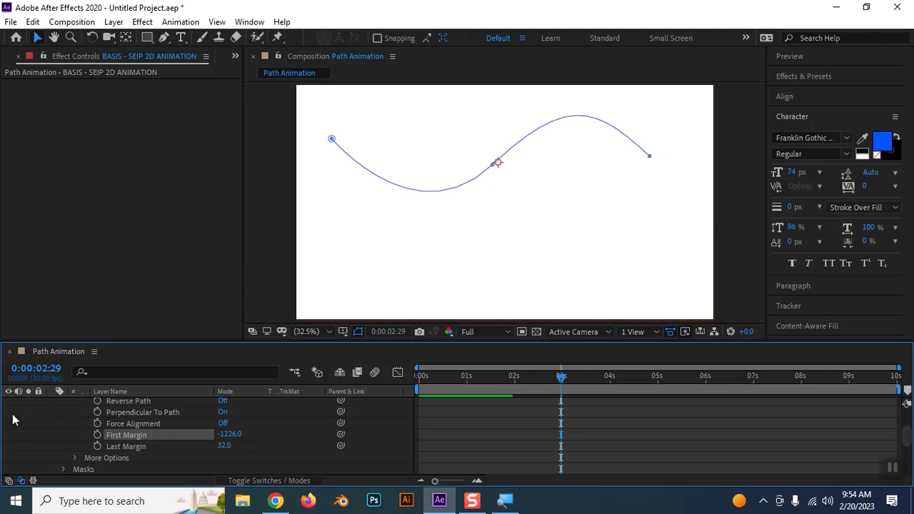
Step: At 0:00:00:00, keyframe First Margin at -1226 and preview the playback
click(97, 434)
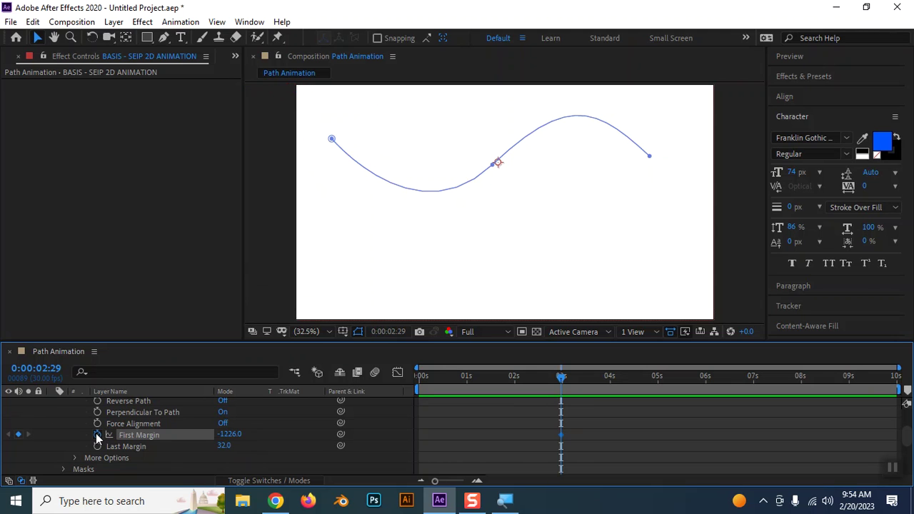
click(96, 434)
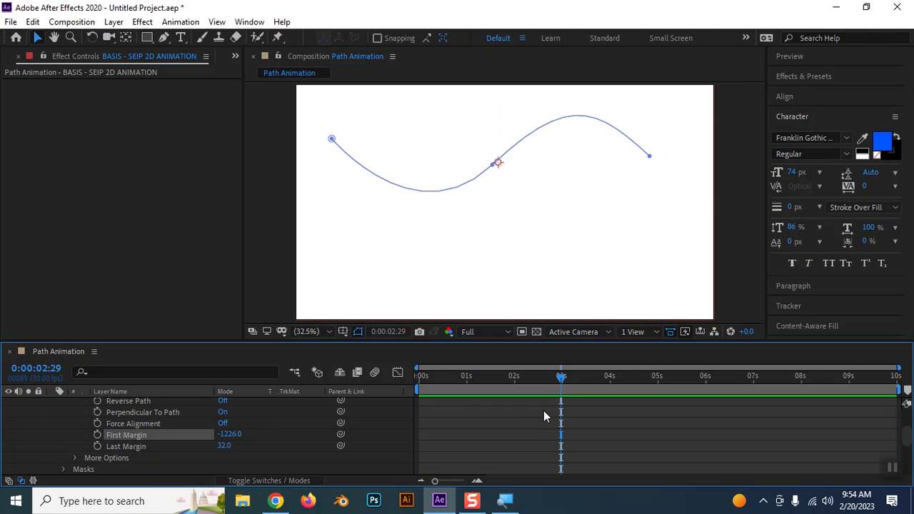
key(Home)
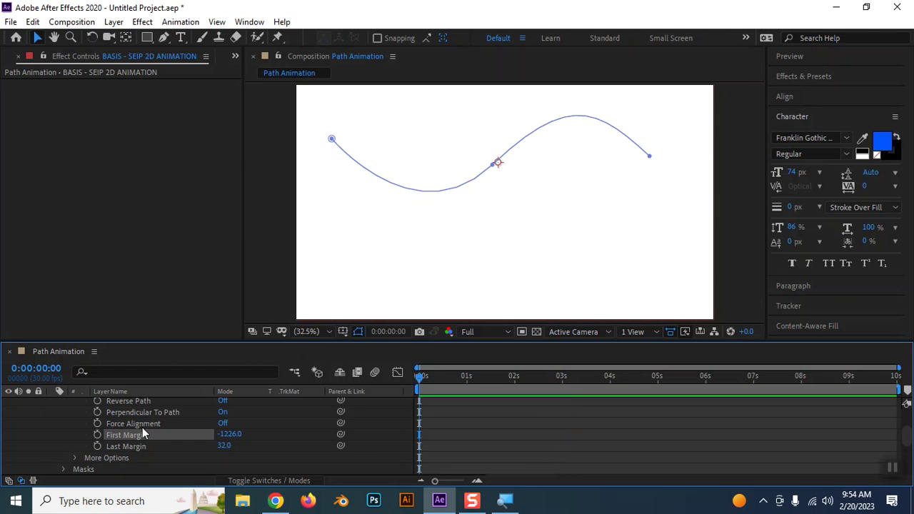
click(97, 435)
key(space)
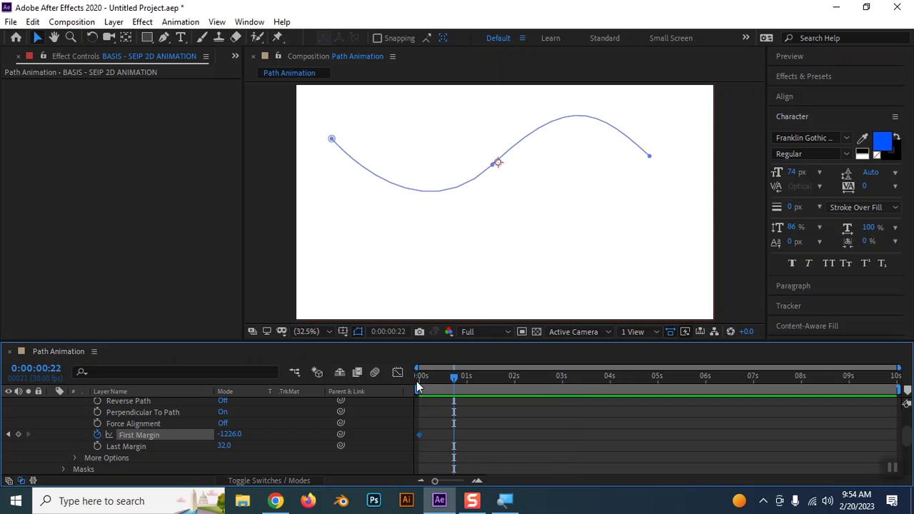
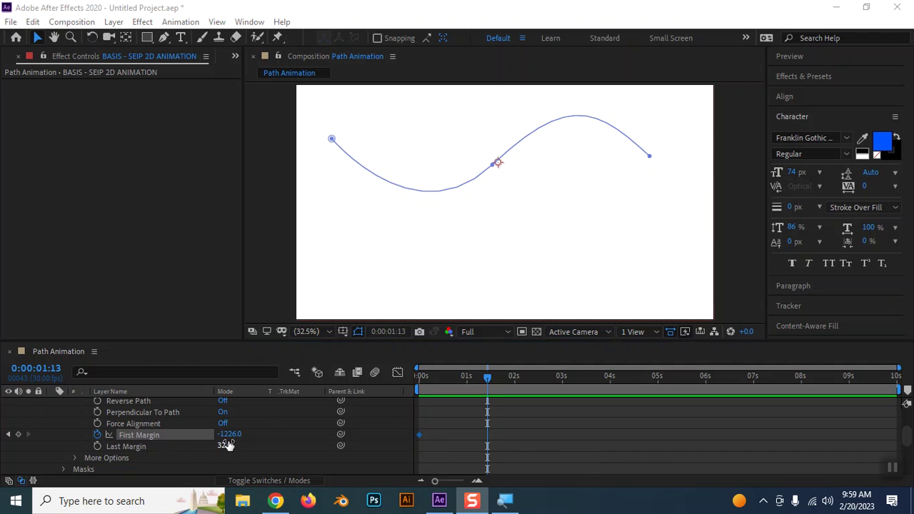
Step: Slide the text onto the wave with First Margin and preview the animation from the start
drag(230, 437, 548, 452)
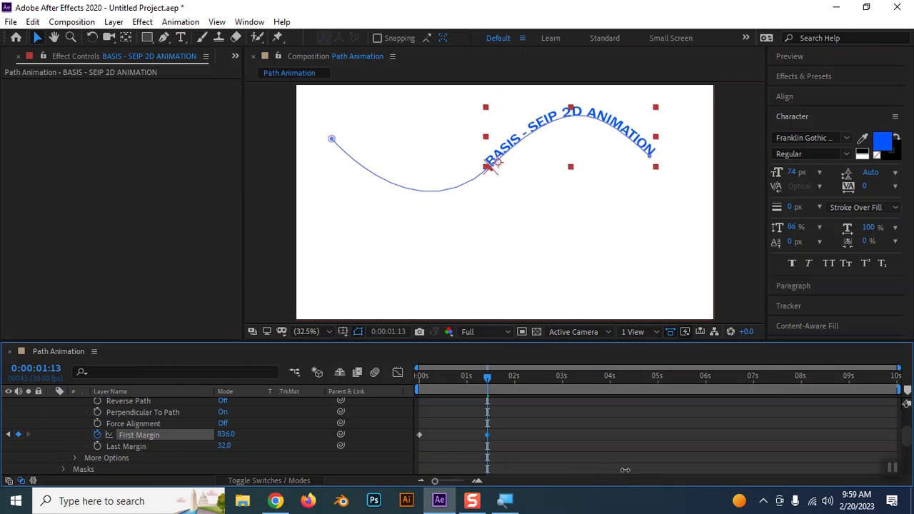
key(Home)
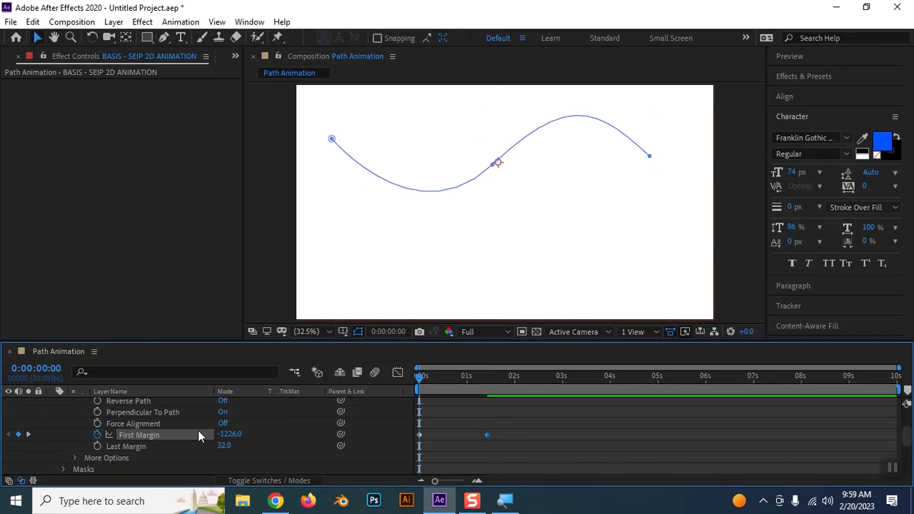
click(250, 274)
key(space)
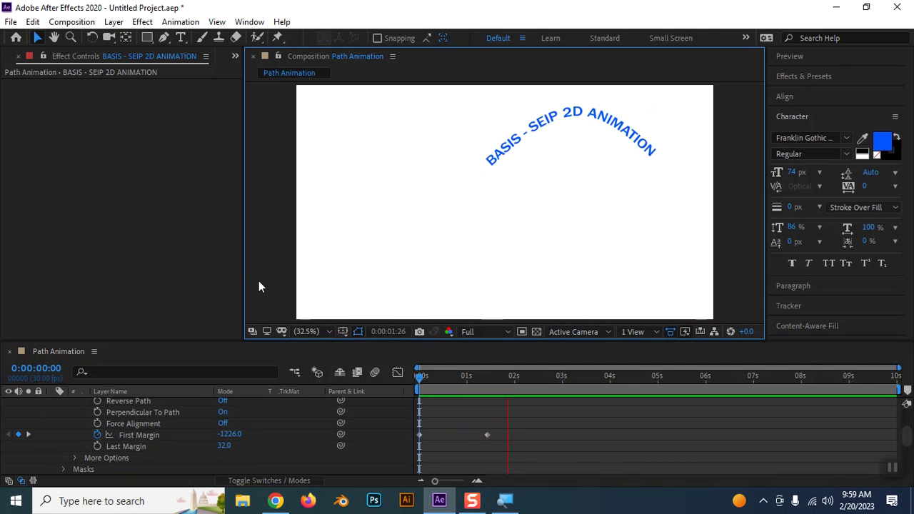
key(space)
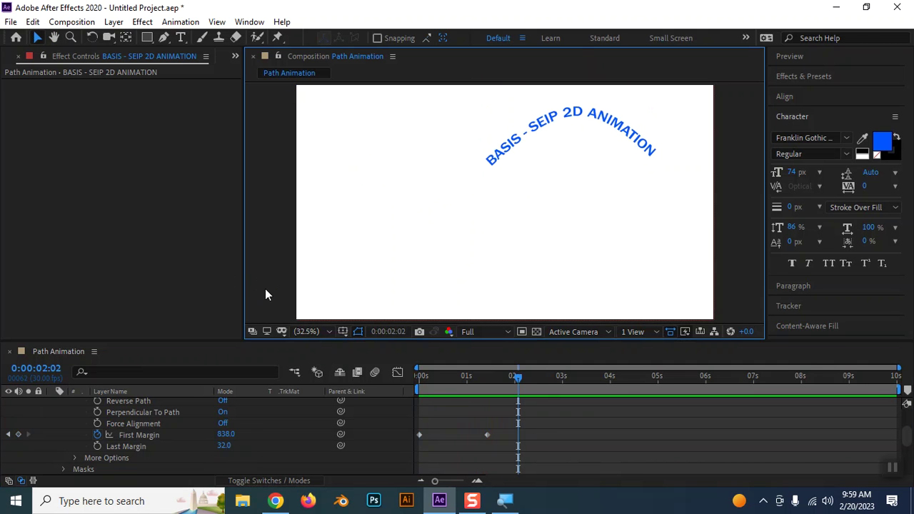
Step: Hide the path outline, remove the First Margin keyframes, and set First Margin to about 51
click(144, 412)
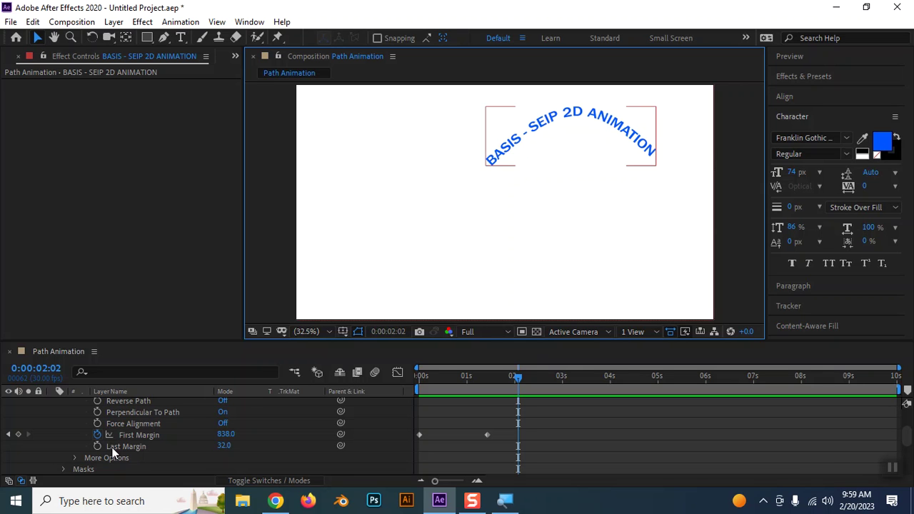
scroll(112, 452, up, 3)
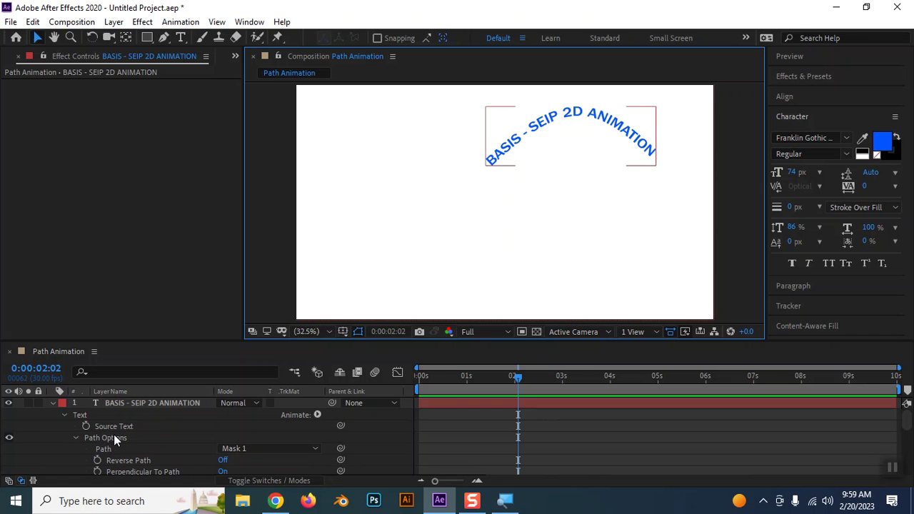
key(F2)
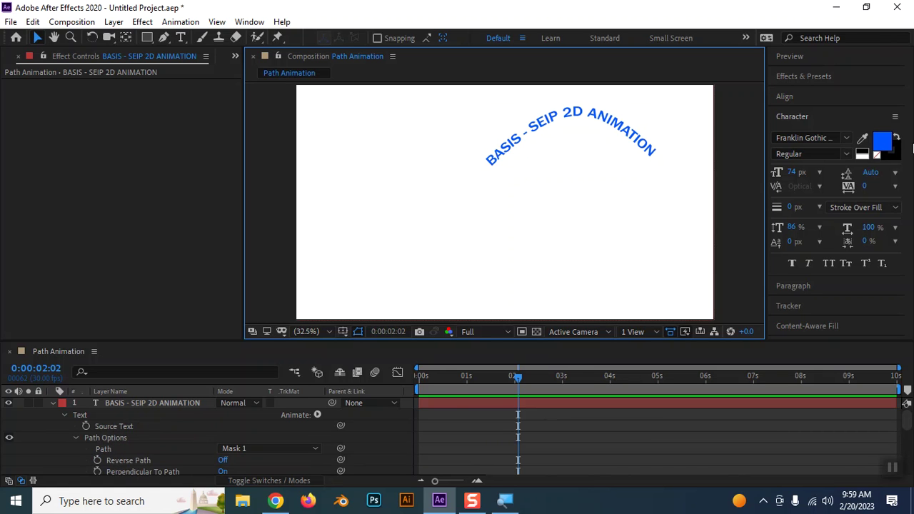
click(134, 440)
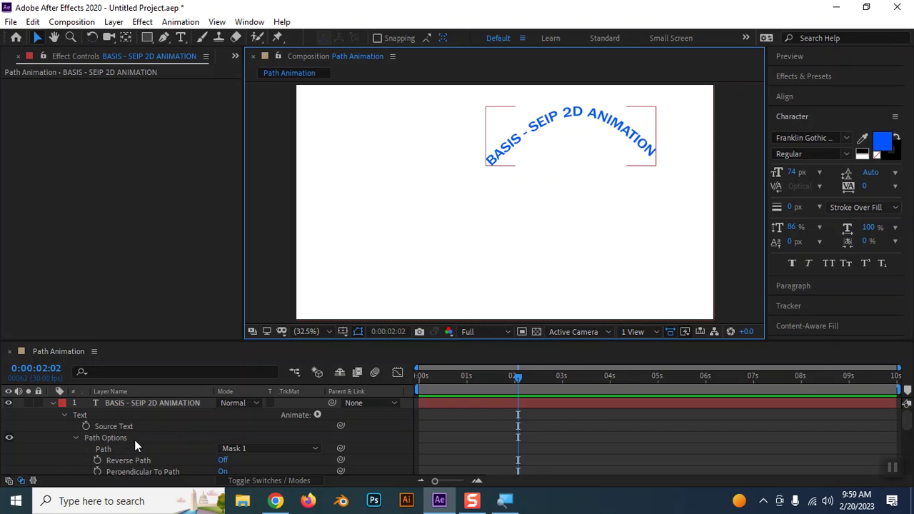
scroll(135, 440, down, 3)
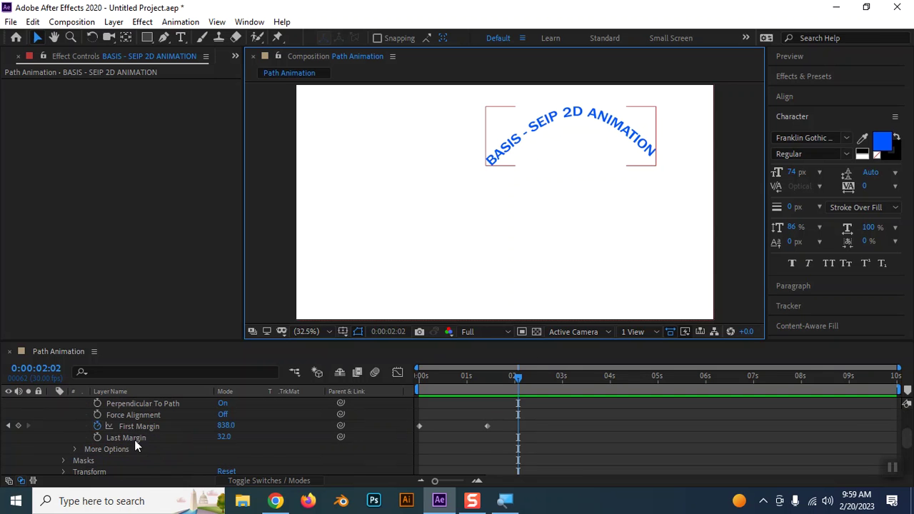
click(97, 426)
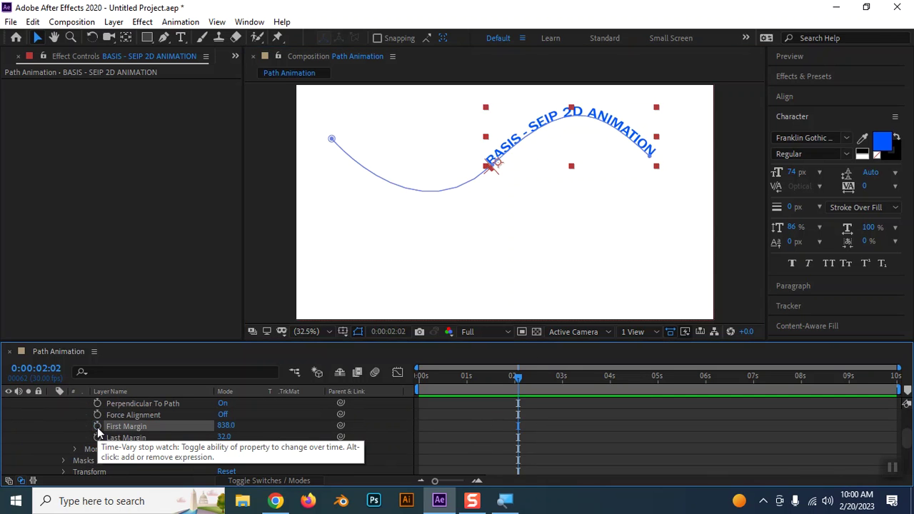
drag(225, 426, 33, 429)
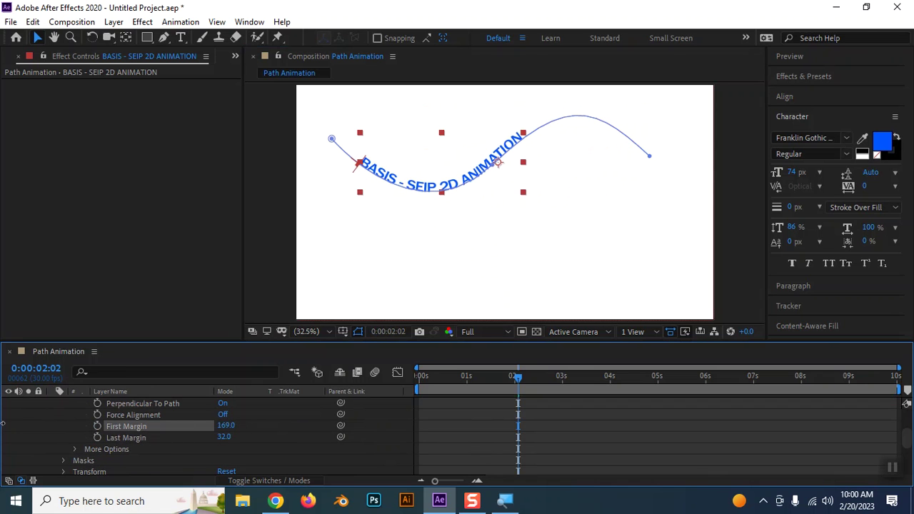
drag(226, 426, 187, 426)
Step: Drag the Center Spiral preset from Animation Presets > Text > Animate In onto the text
click(819, 77)
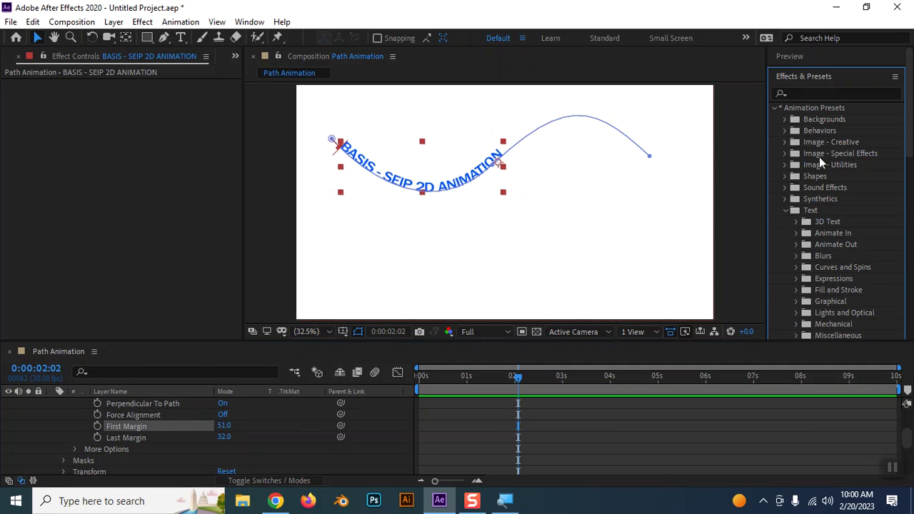
click(797, 233)
click(853, 258)
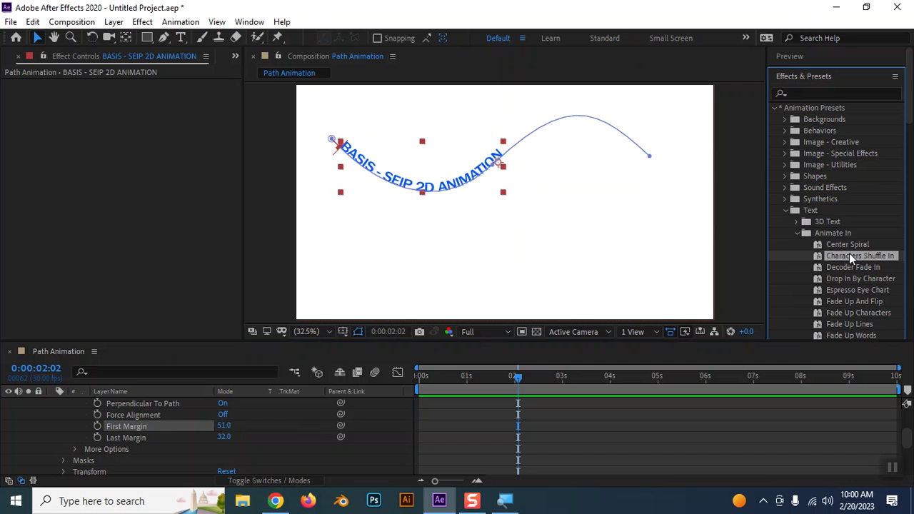
click(849, 245)
drag(861, 243, 340, 321)
Step: Apply Center Spiral to the collapsed text layer and preview the spiral animation
scroll(58, 421, up, 2)
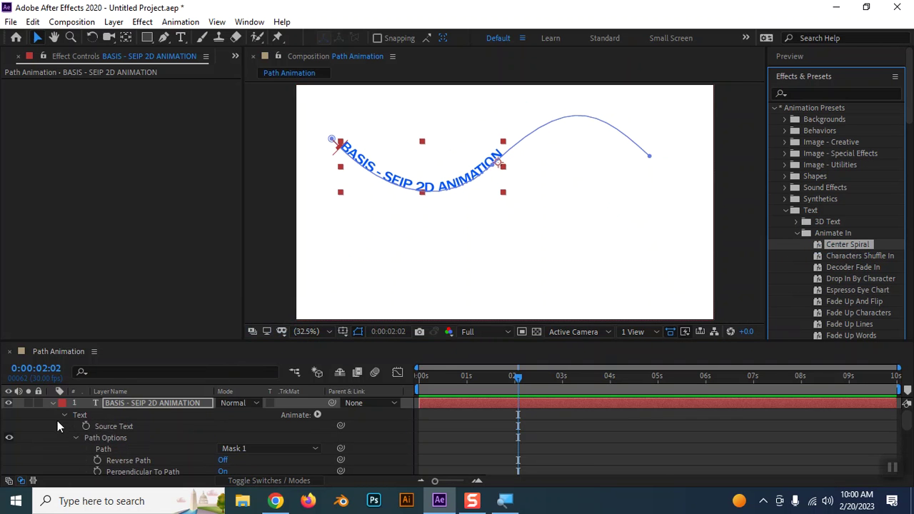
click(51, 403)
drag(831, 246, 166, 404)
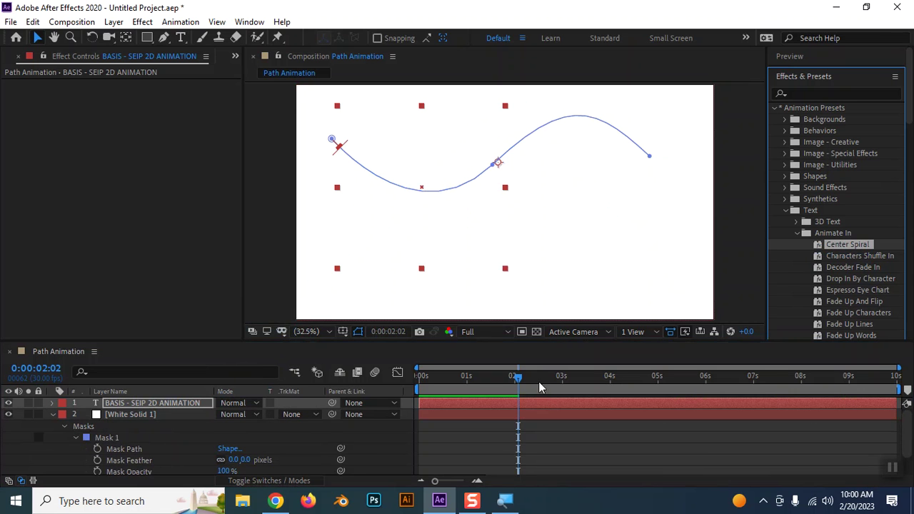
drag(522, 384, 510, 382)
key(space)
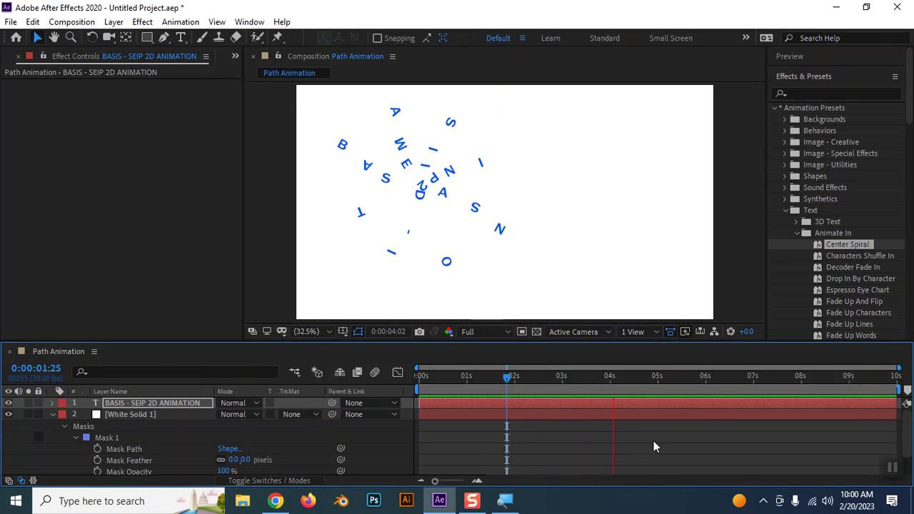
key(space)
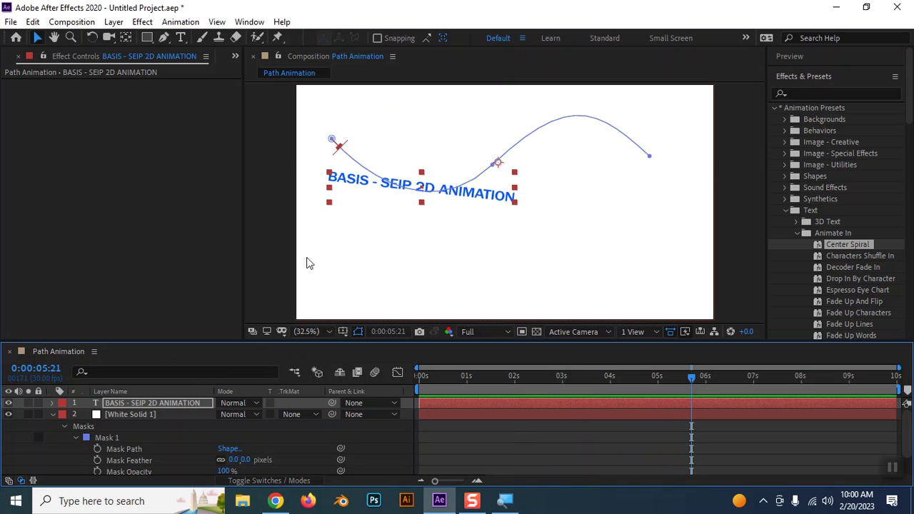
Step: Undo the changes so the text layer rests on the curve again
click(52, 404)
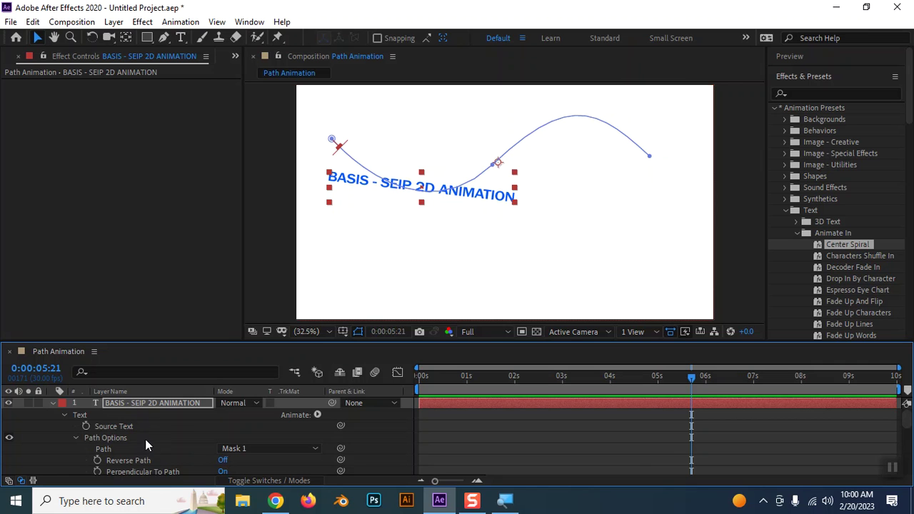
scroll(148, 443, down, 2)
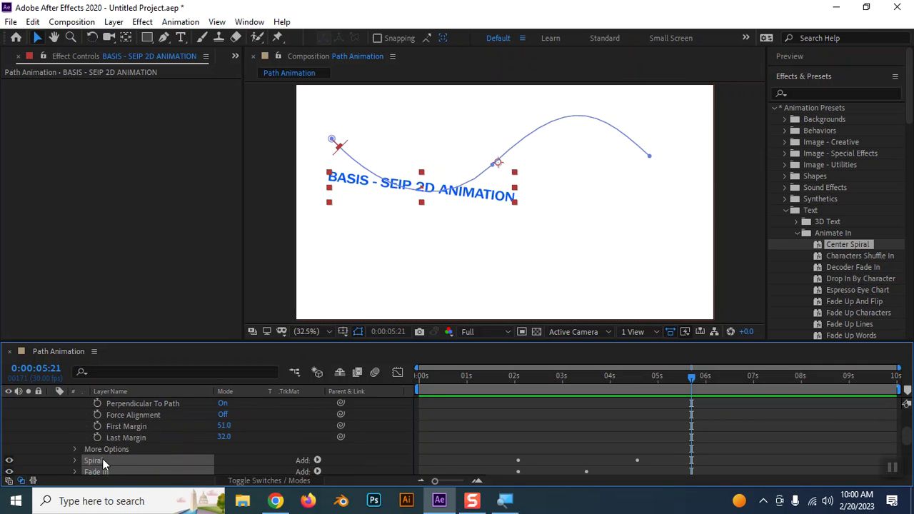
scroll(102, 458, down, 2)
scroll(113, 444, up, 1)
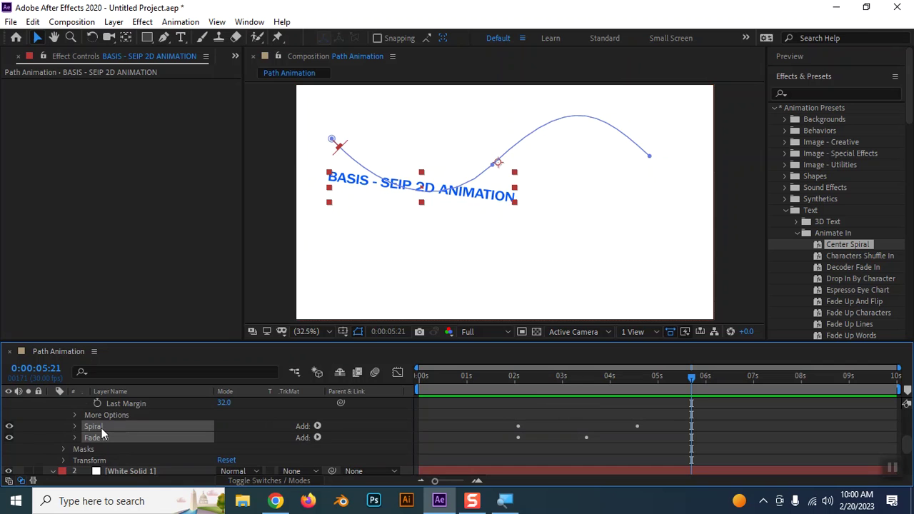
key(Delete)
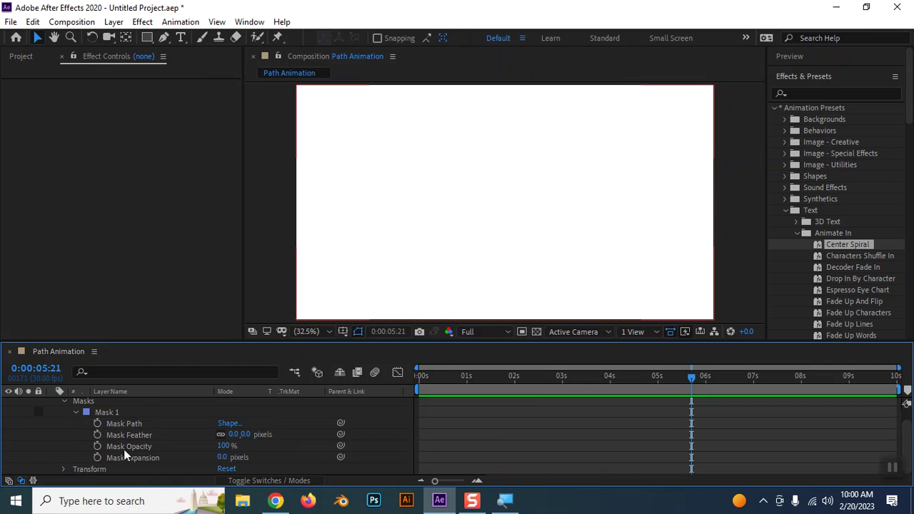
click(123, 455)
scroll(179, 436, up, 1)
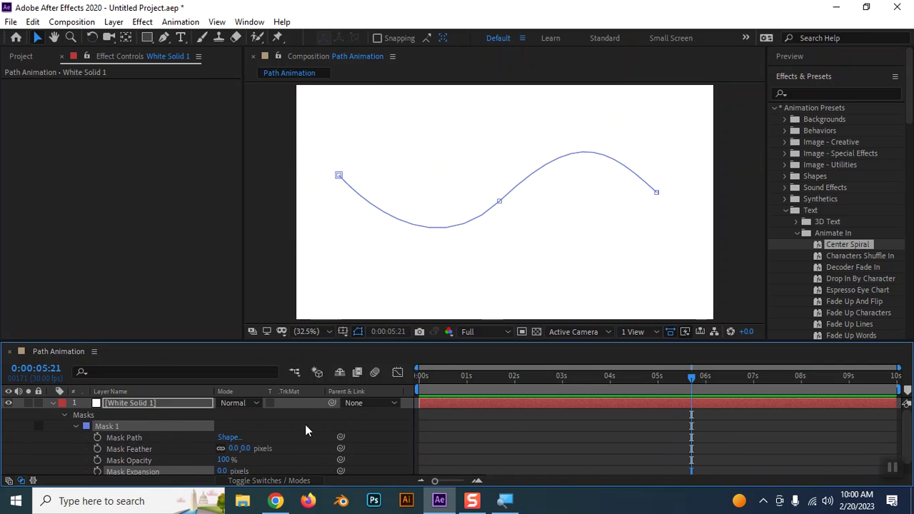
click(53, 405)
click(54, 405)
key(ctrl+z)
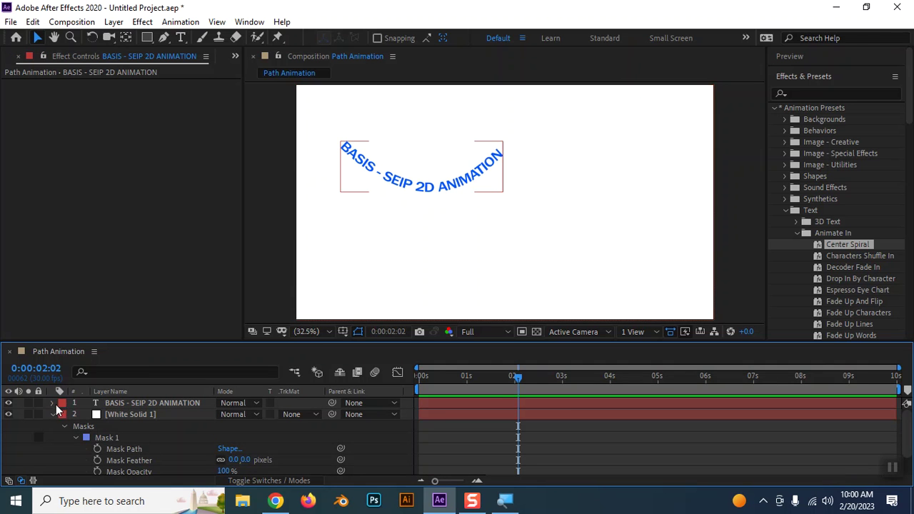
click(52, 403)
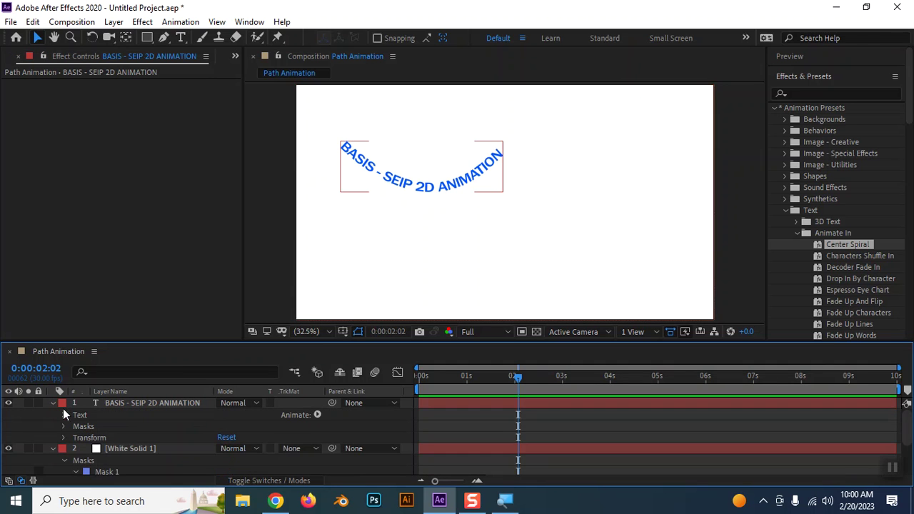
click(317, 415)
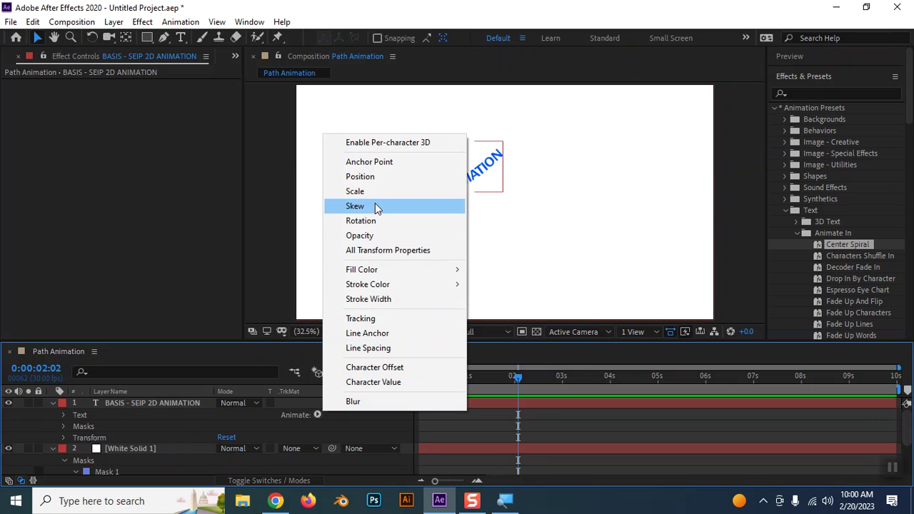
Step: Add a Position animator to the path text and offset the text downward
click(369, 178)
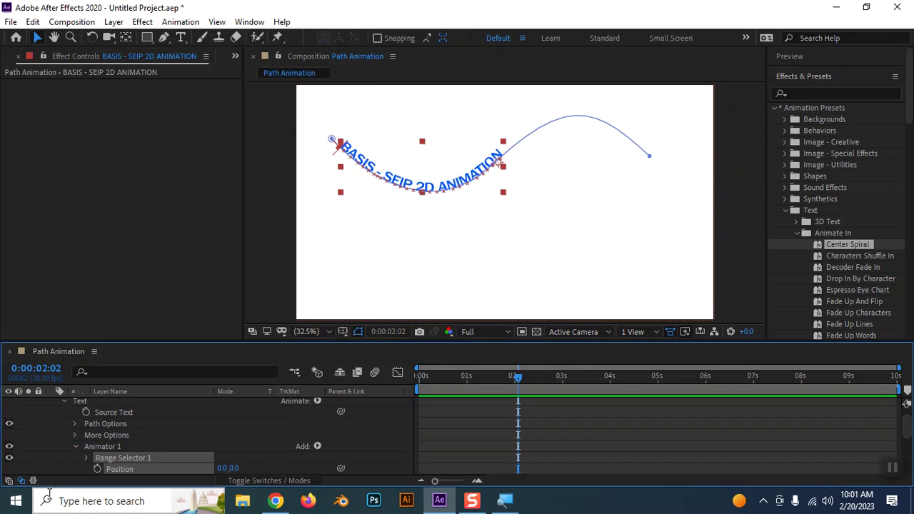
scroll(53, 453, down, 2)
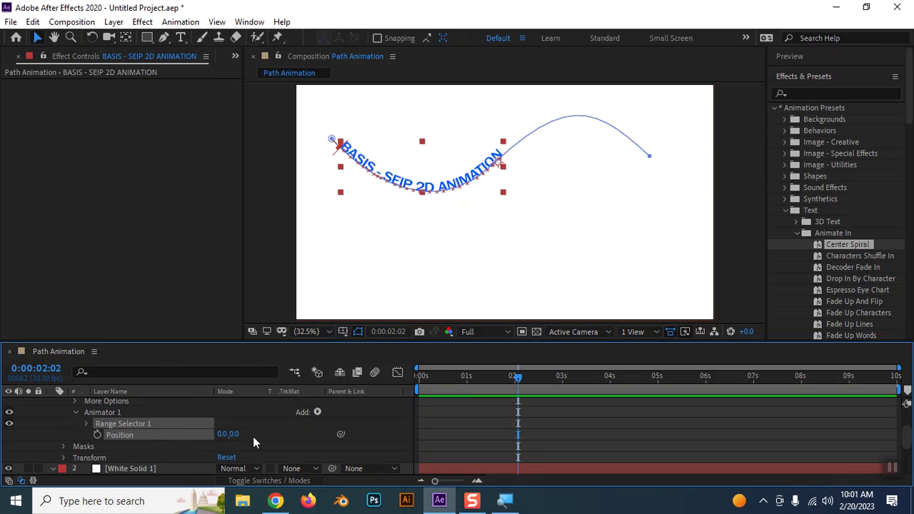
drag(238, 435, 342, 419)
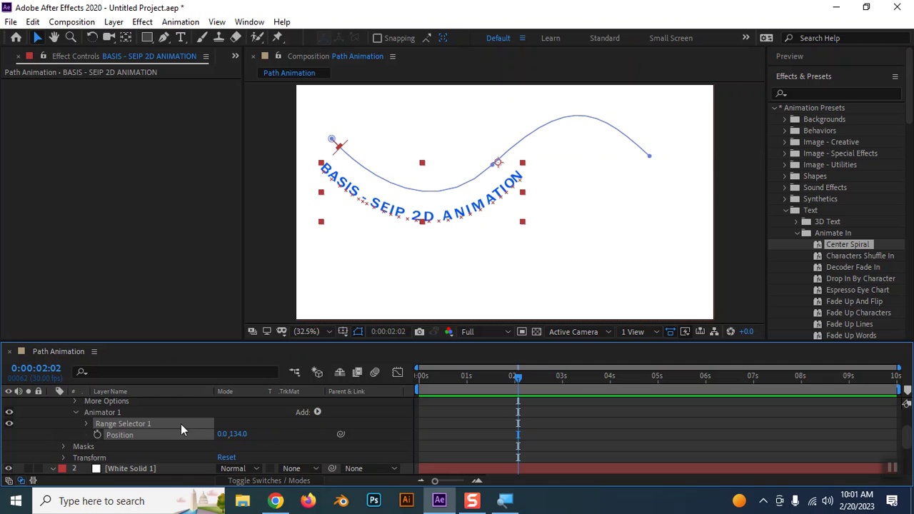
drag(513, 375, 414, 382)
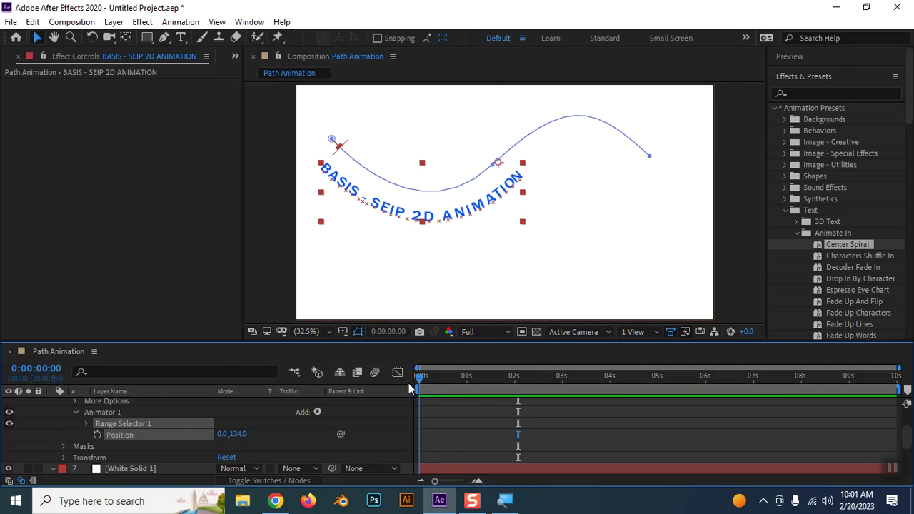
Step: Add Opacity 0% to the animator and set Range Selector Start and End to 100%
click(318, 412)
mouse_move(355, 417)
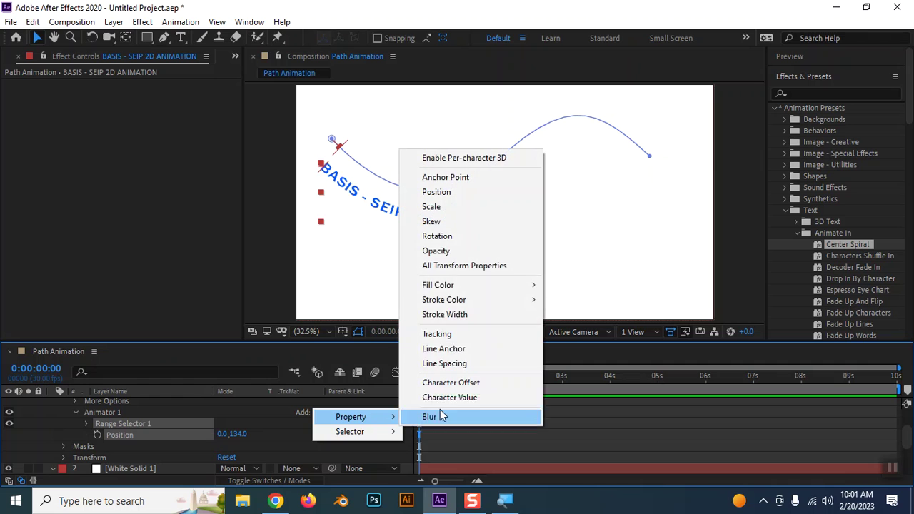
click(455, 255)
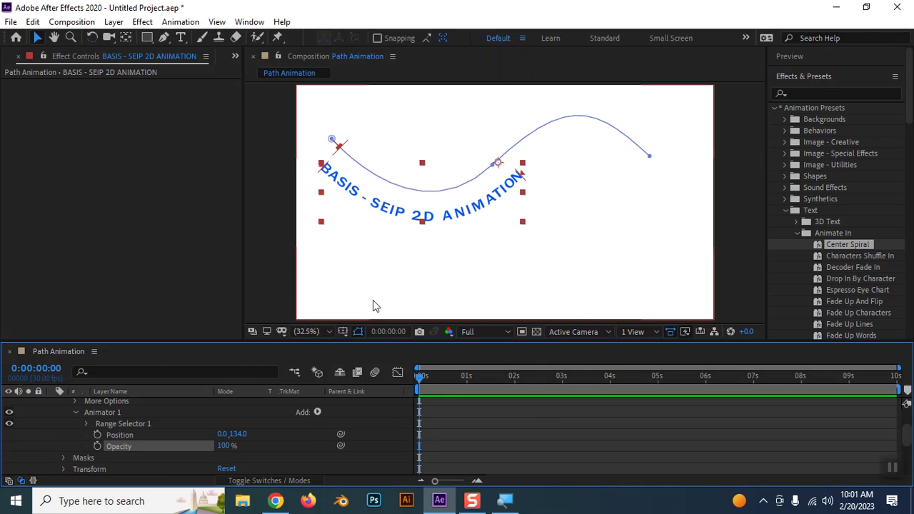
drag(227, 446, 78, 434)
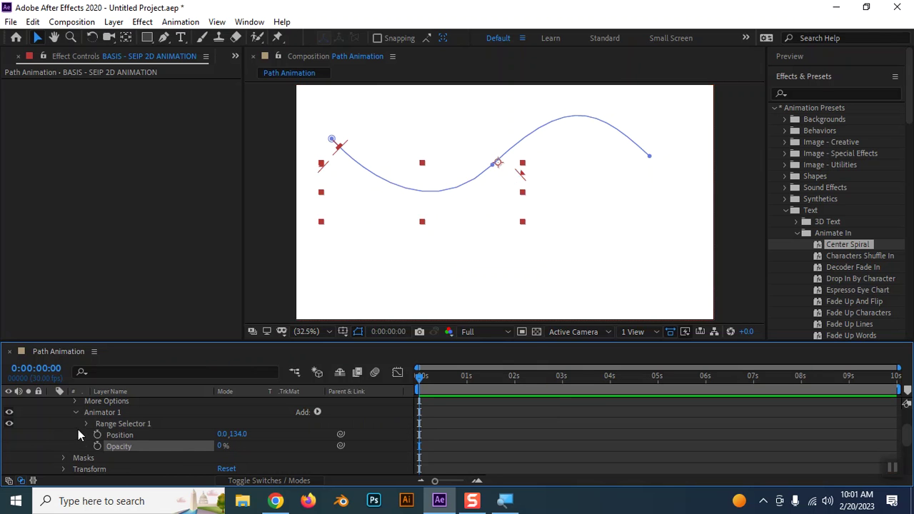
click(85, 423)
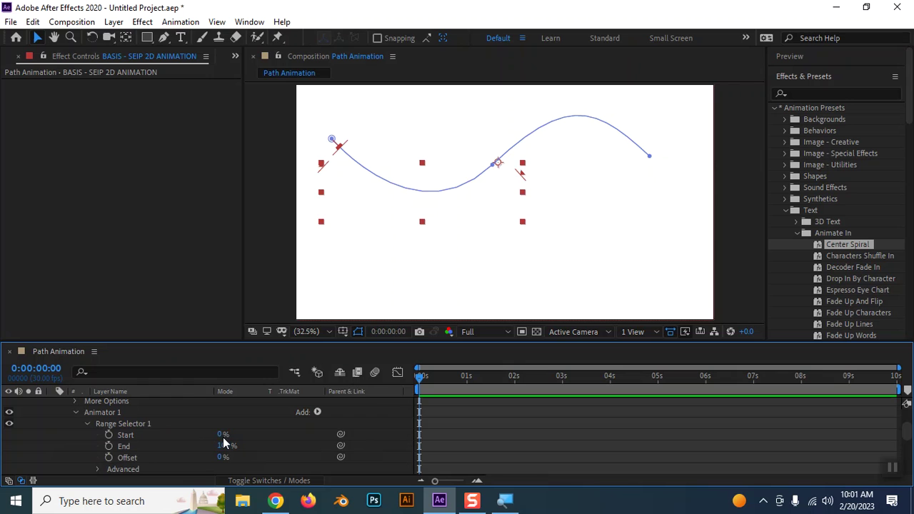
drag(220, 435, 308, 426)
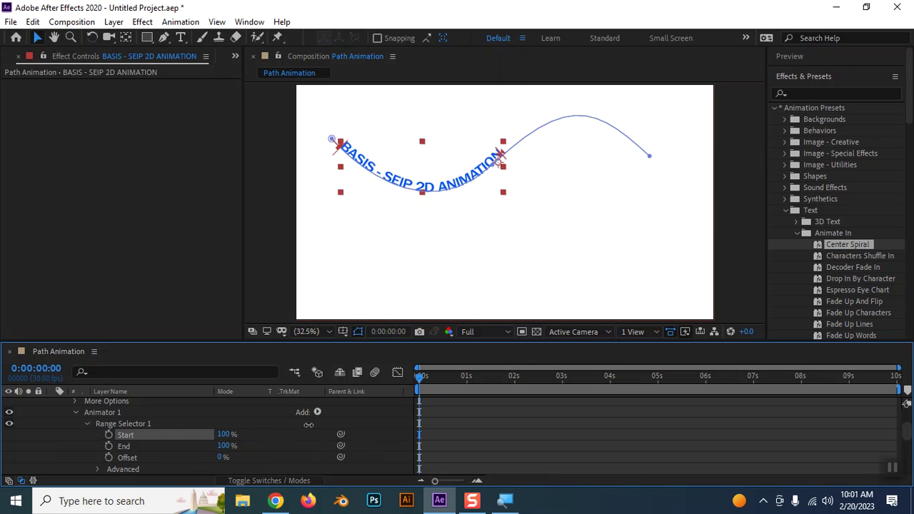
mouse_move(222, 446)
mouse_down()
mouse_move(81, 439)
mouse_move(224, 448)
mouse_up()
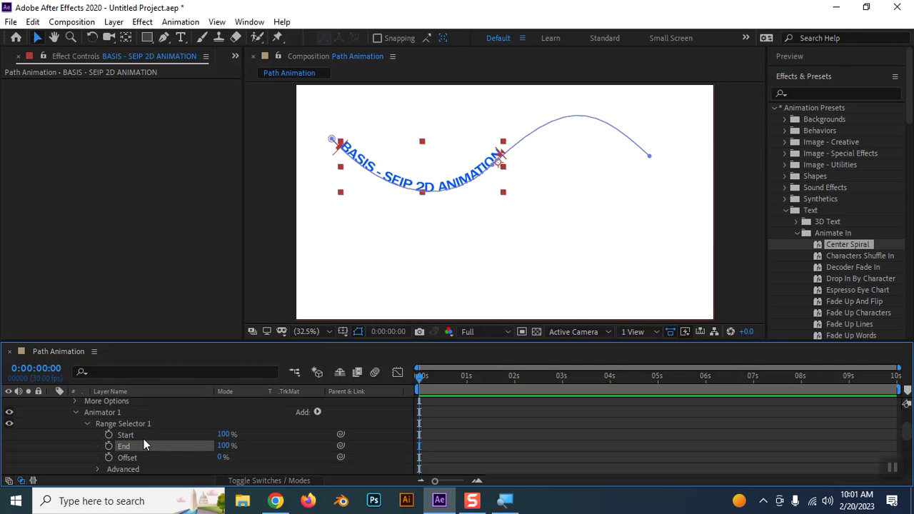
scroll(202, 418, up, 2)
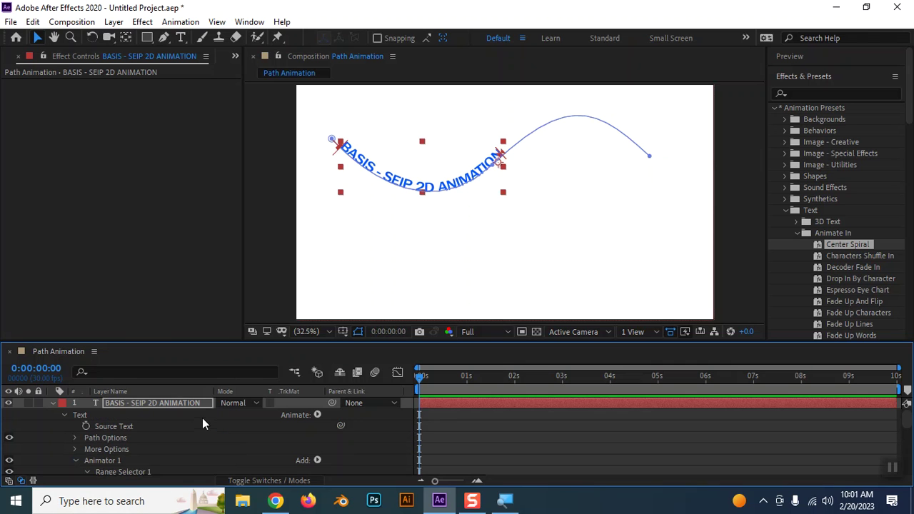
Step: Delete the path text layer and White Solid 1 from the Path Animation composition
click(115, 406)
scroll(116, 438, down, 1)
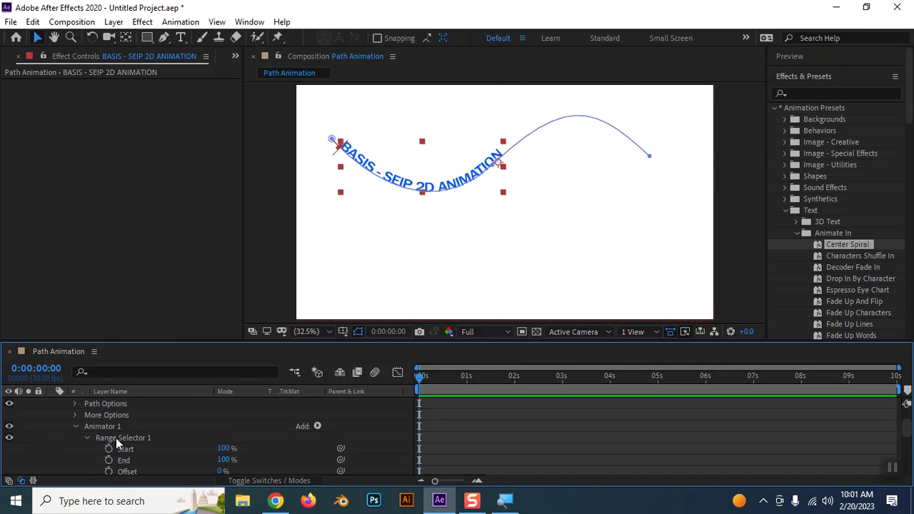
scroll(100, 417, up, 1)
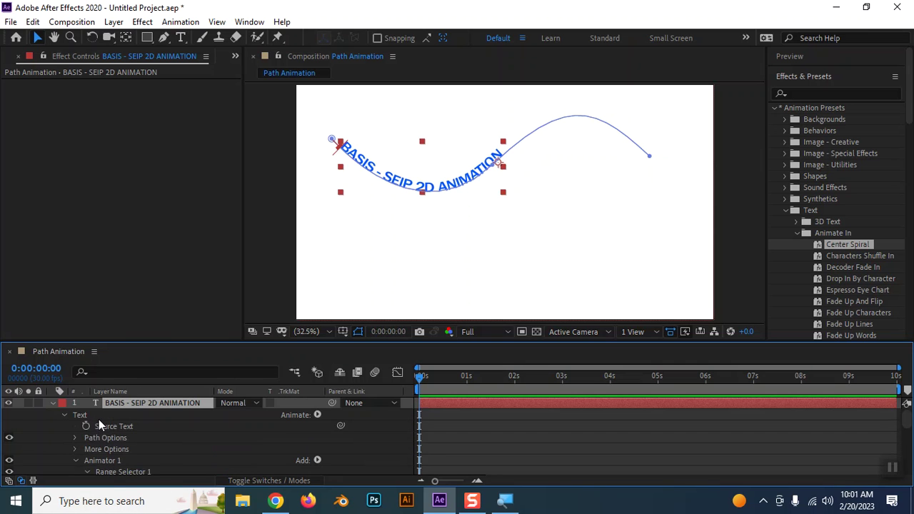
click(53, 404)
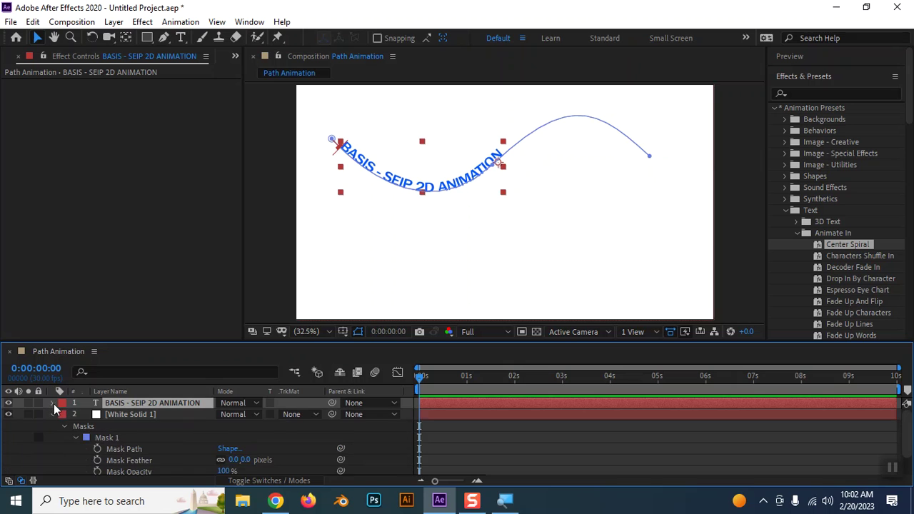
key(Delete)
click(141, 403)
key(Delete)
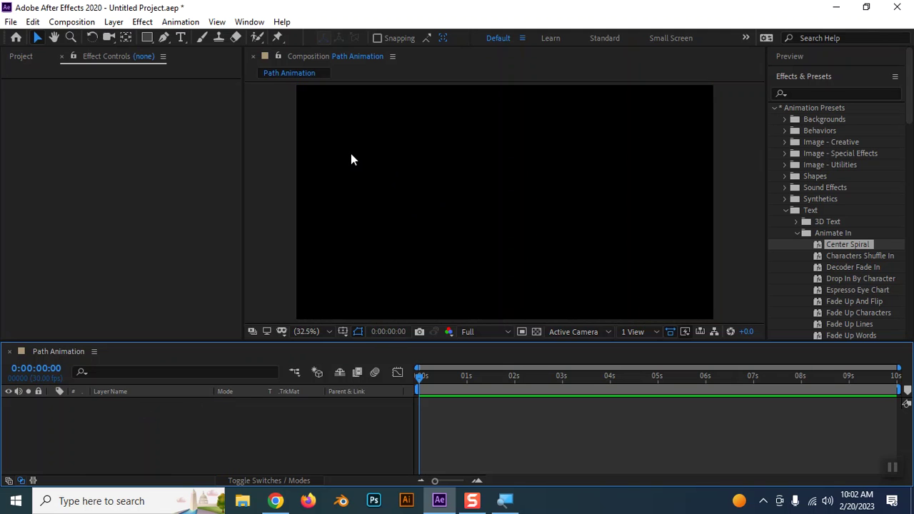
Step: Show the Project panel and select the Path Animation composition (1920 x 1080, 30 fps, 10 s)
click(21, 56)
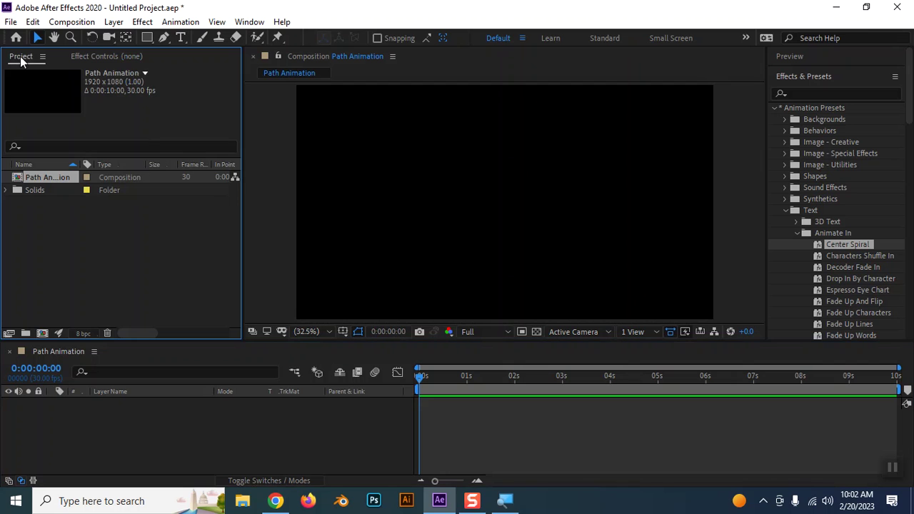
click(177, 264)
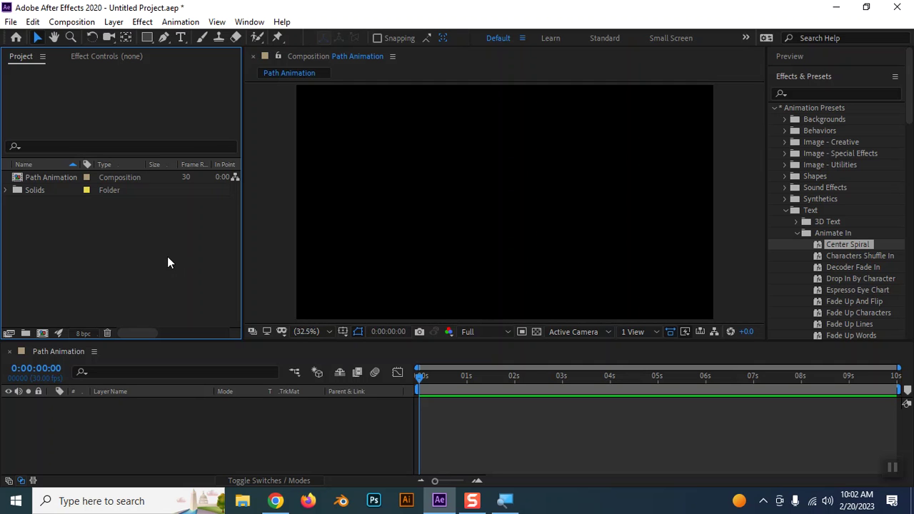
click(41, 178)
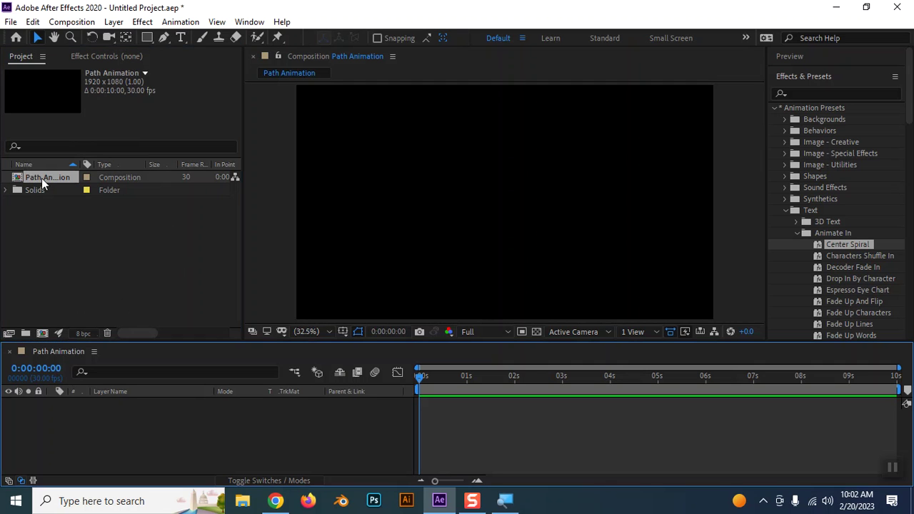
Step: Draw a curved Pen path across the lower frame with a 12 px white stroke
click(163, 37)
click(340, 264)
drag(531, 203, 650, 230)
drag(693, 199, 731, 169)
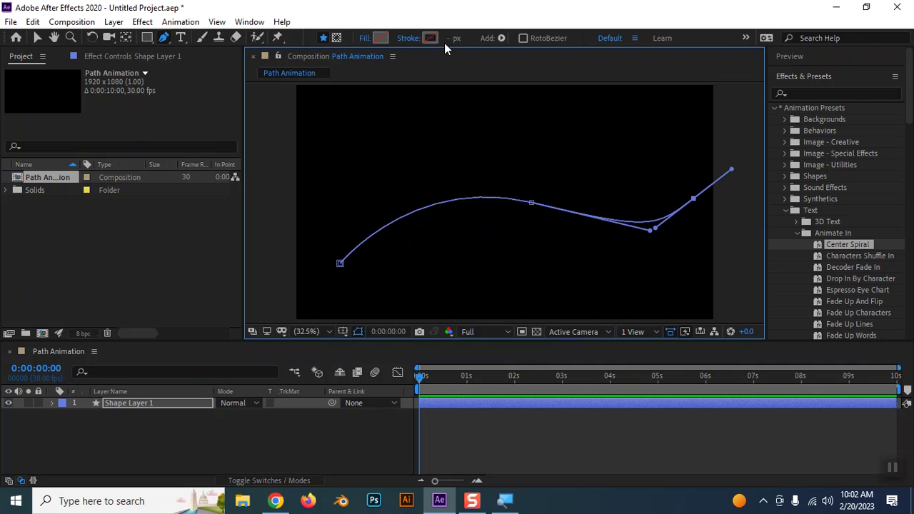
drag(447, 41, 465, 41)
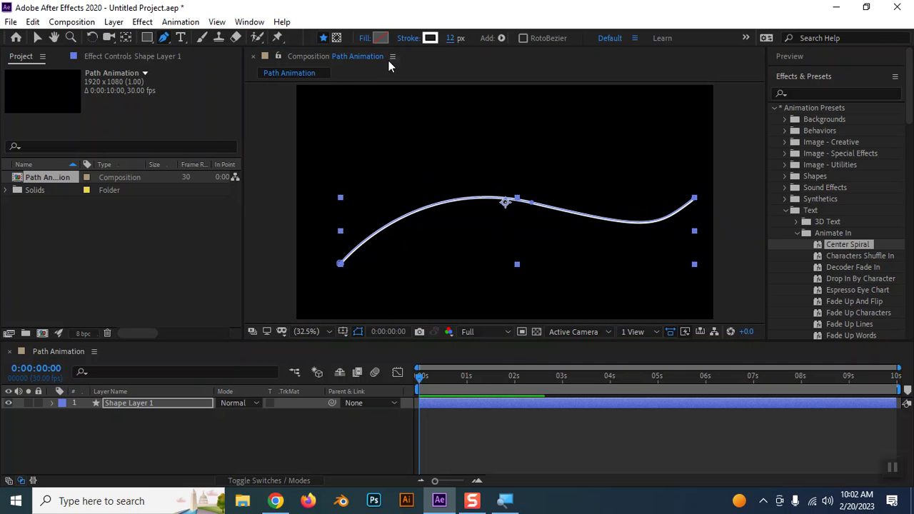
Step: Move the wavy path about 42 px lower with the Selection tool
click(35, 38)
click(587, 295)
click(503, 206)
drag(504, 207, 483, 233)
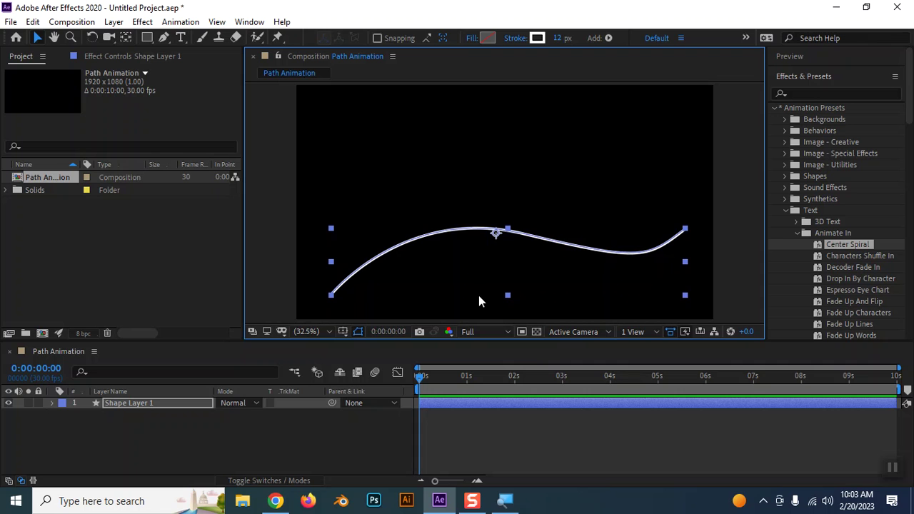
click(251, 438)
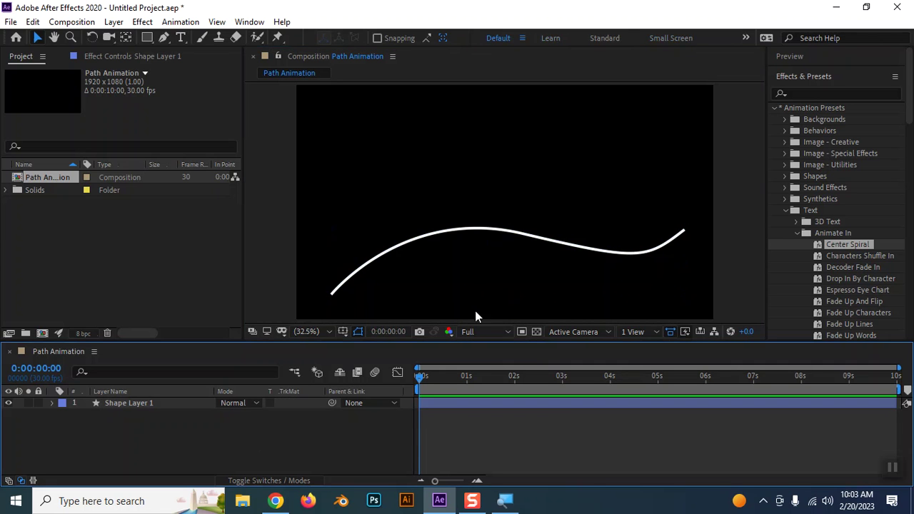
click(482, 240)
click(186, 439)
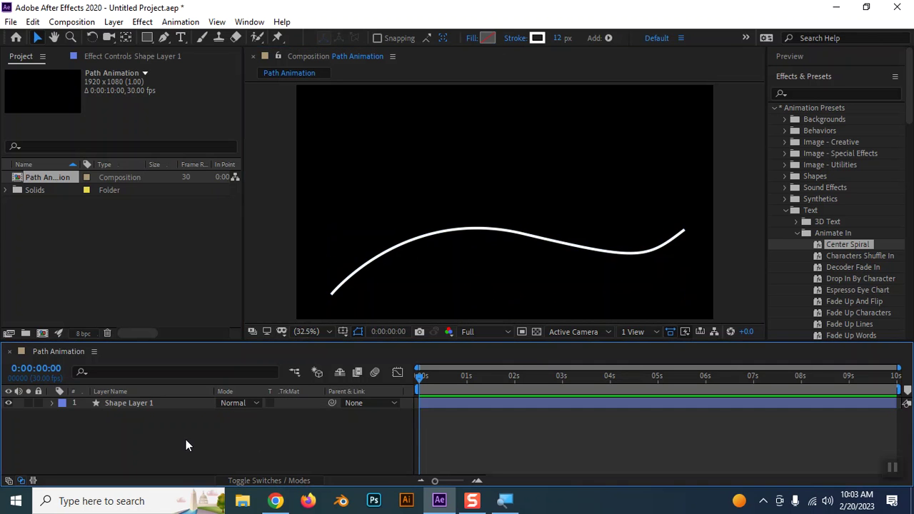
click(181, 37)
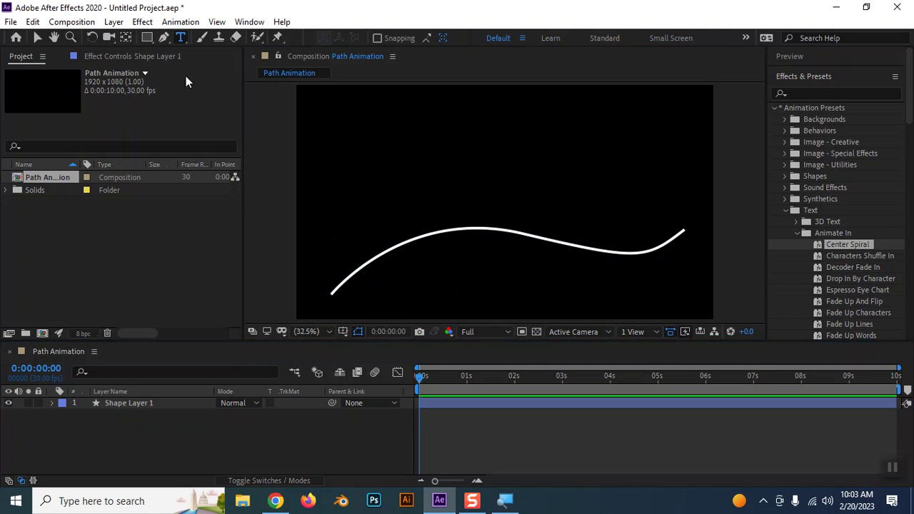
Step: Create a text layer reading 'BASIS SEIP BATCH 10 2D ANIMATION' above the path
click(420, 120)
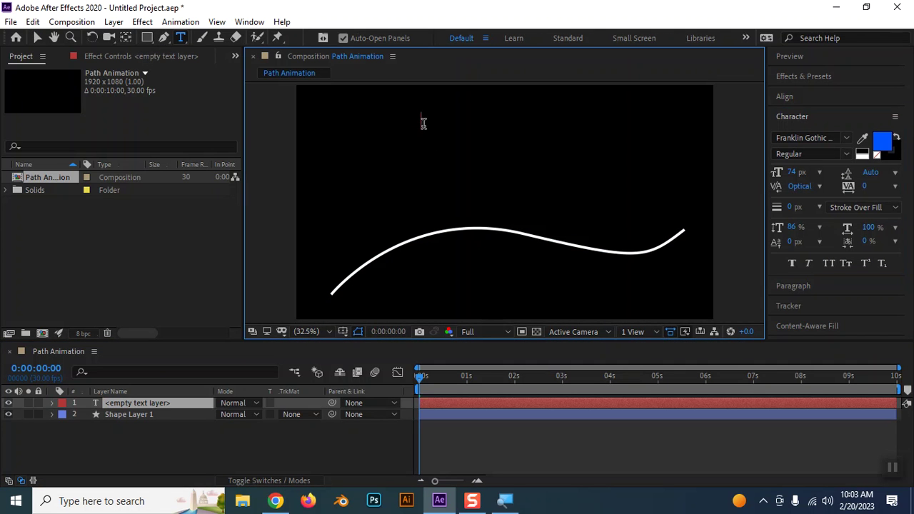
text(BASIS )
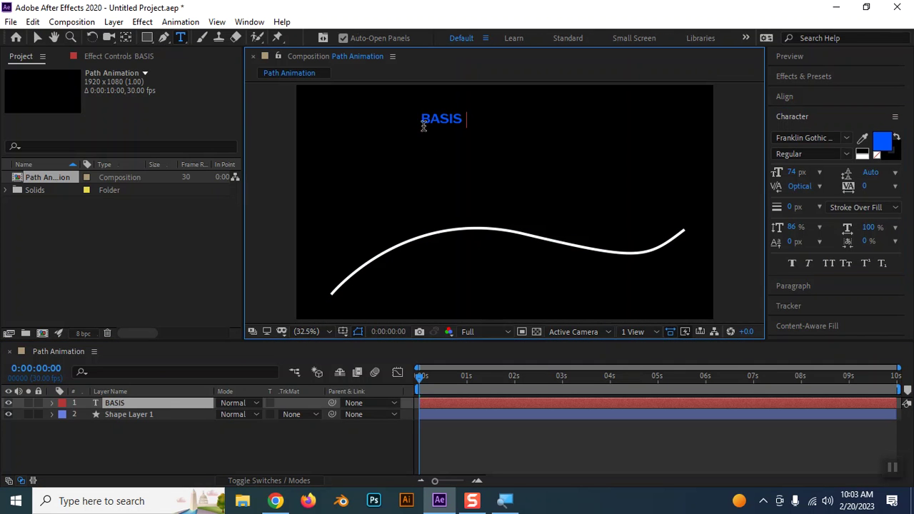
text(SEIP BATCH 10 2Dan)
key(BackSpace)
key(BackSpace)
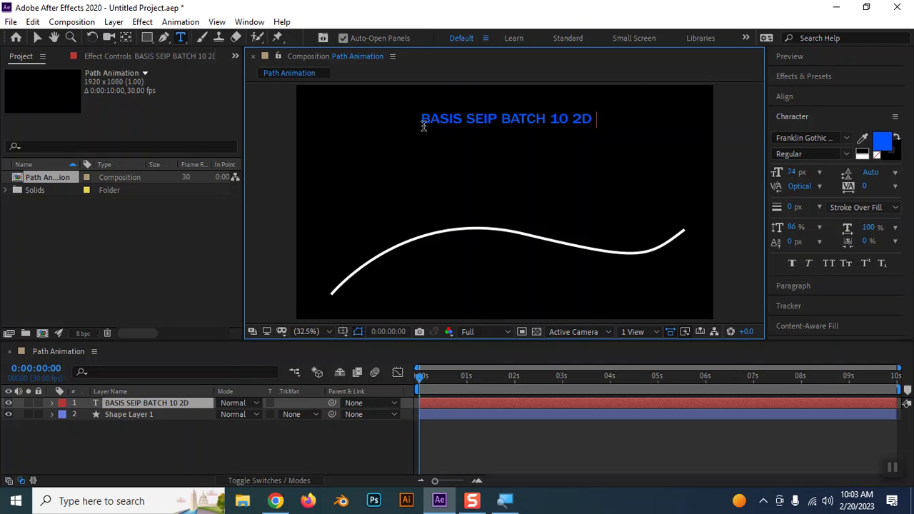
text(ANIMATION)
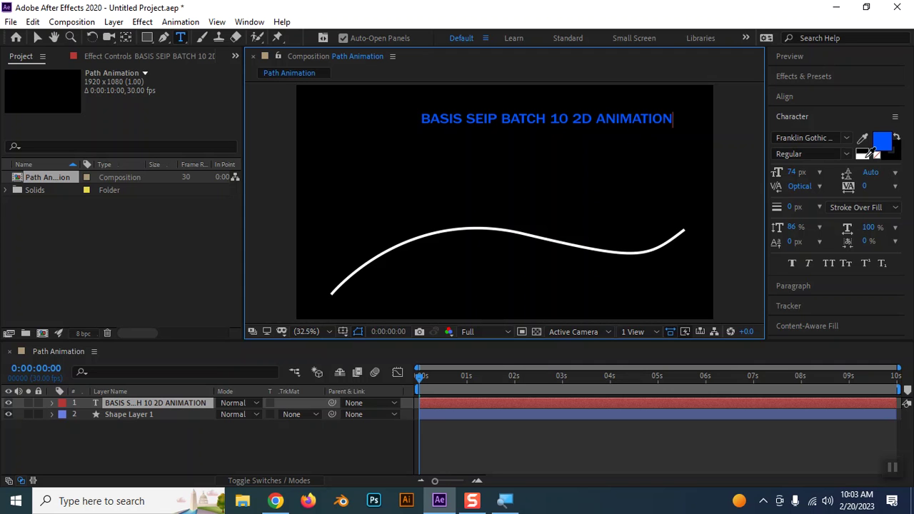
Step: Make the title's fill white and move it left and slightly down above the curve
click(863, 152)
click(667, 123)
key(ctrl+a)
click(866, 153)
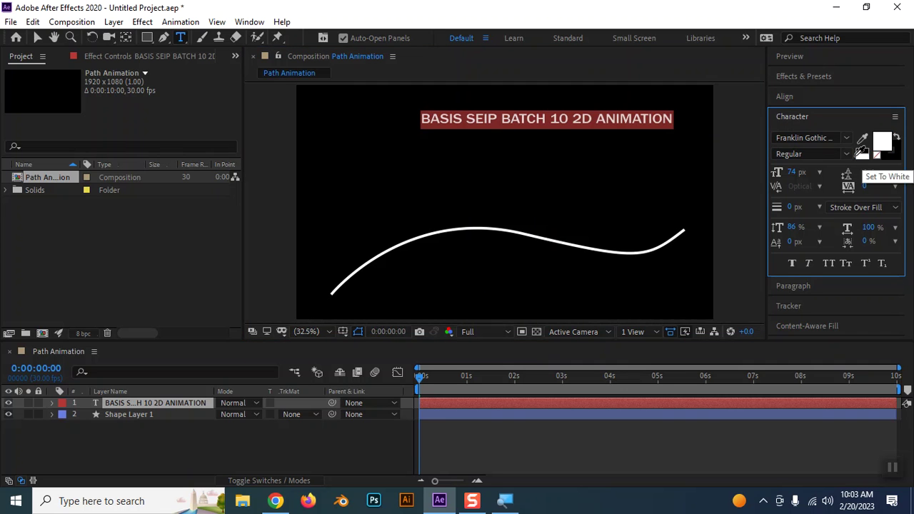
drag(547, 134, 489, 155)
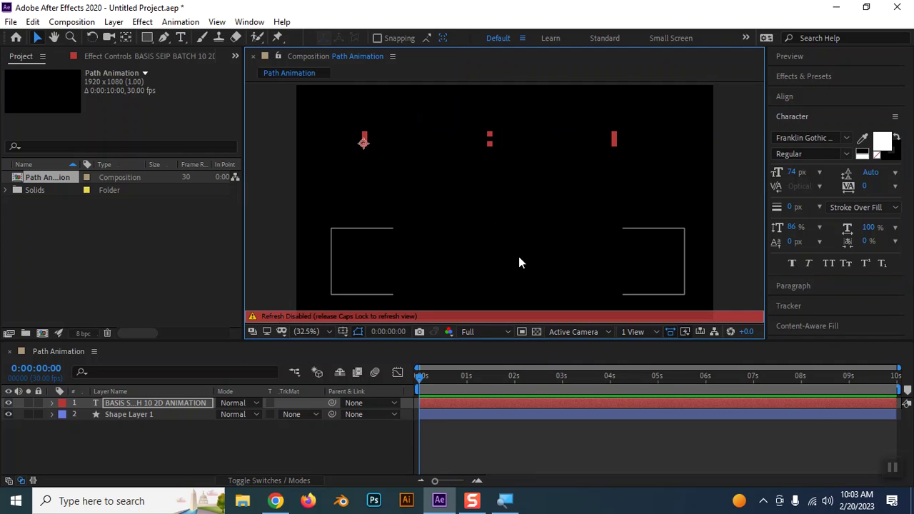
Step: Twirl open Shape Layer 1's Contents > Shape 1 > Path 1 and the title layer's Text group
click(483, 229)
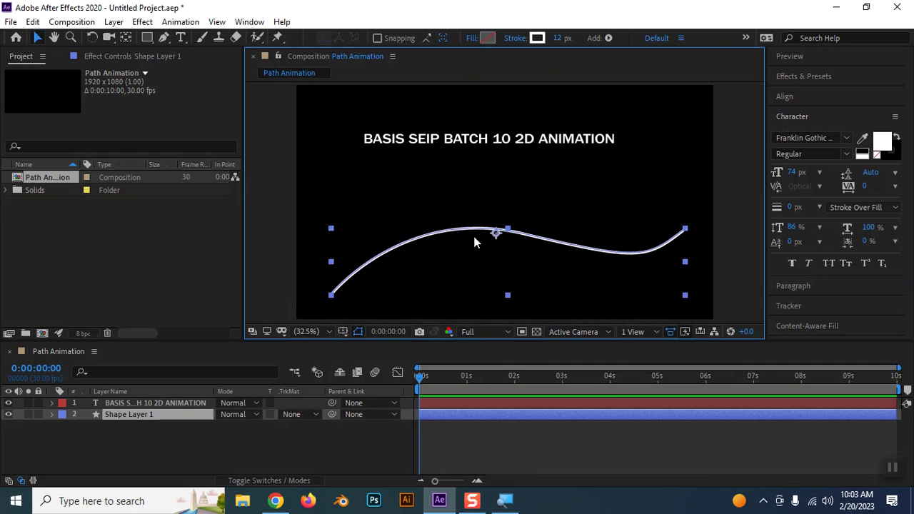
click(52, 414)
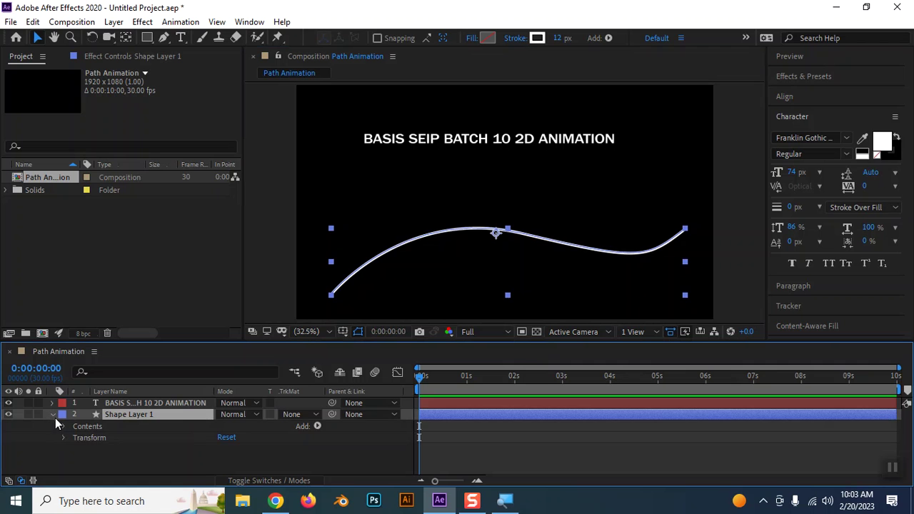
click(62, 426)
click(71, 438)
click(76, 437)
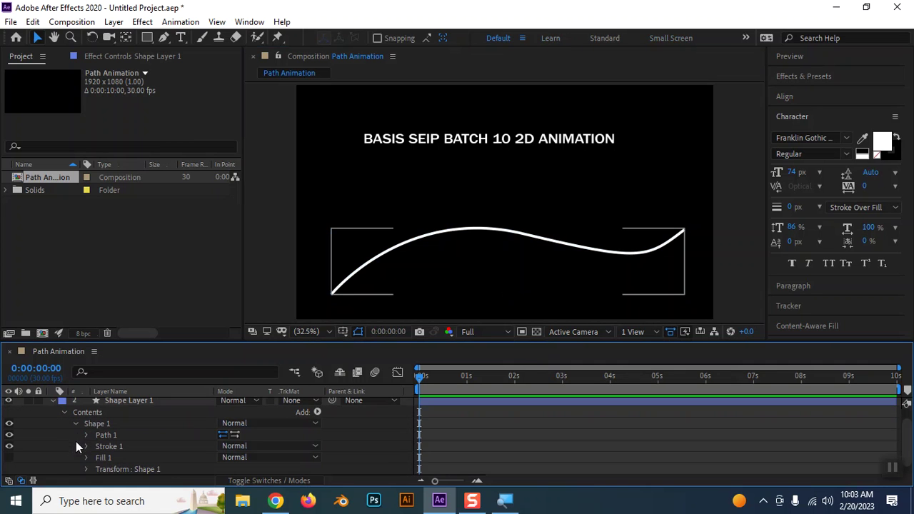
click(86, 435)
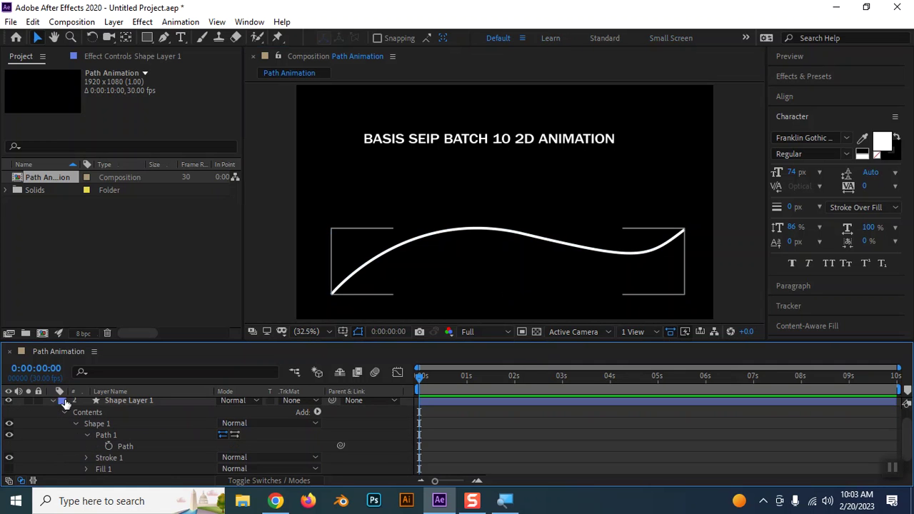
scroll(57, 404, up, 1)
click(54, 403)
click(52, 404)
click(64, 415)
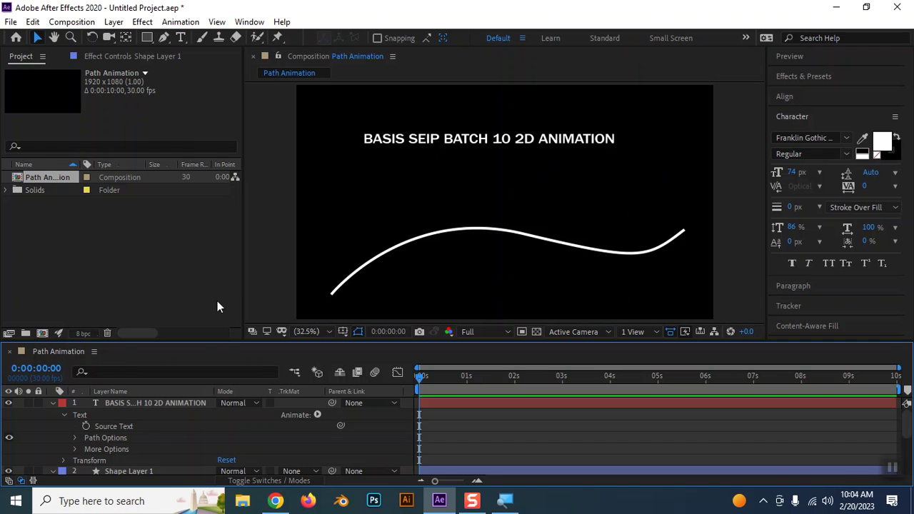
Step: Add a New Mask to the title text layer from its Mask menu
right_click(124, 404)
mouse_move(197, 44)
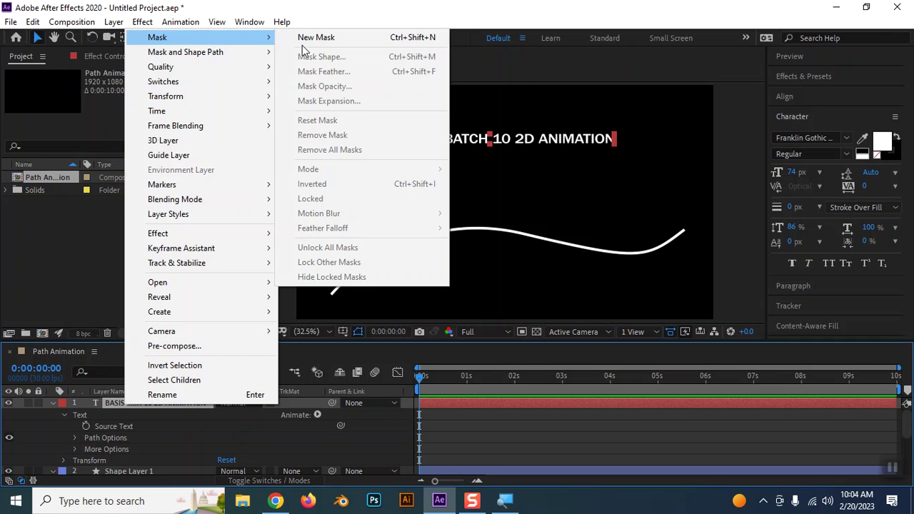
click(325, 42)
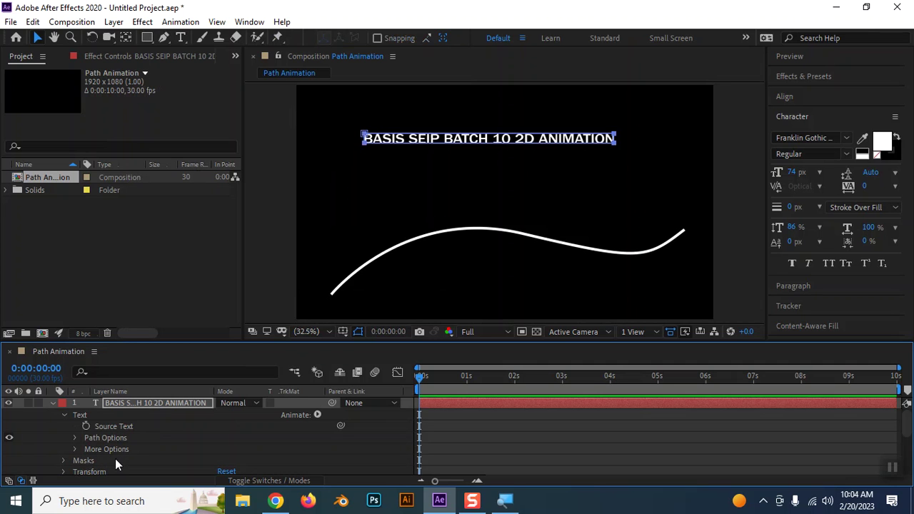
Step: Twirl open Masks > Mask 1, select Shape Layer 1's Path, then reselect Mask 1
click(64, 461)
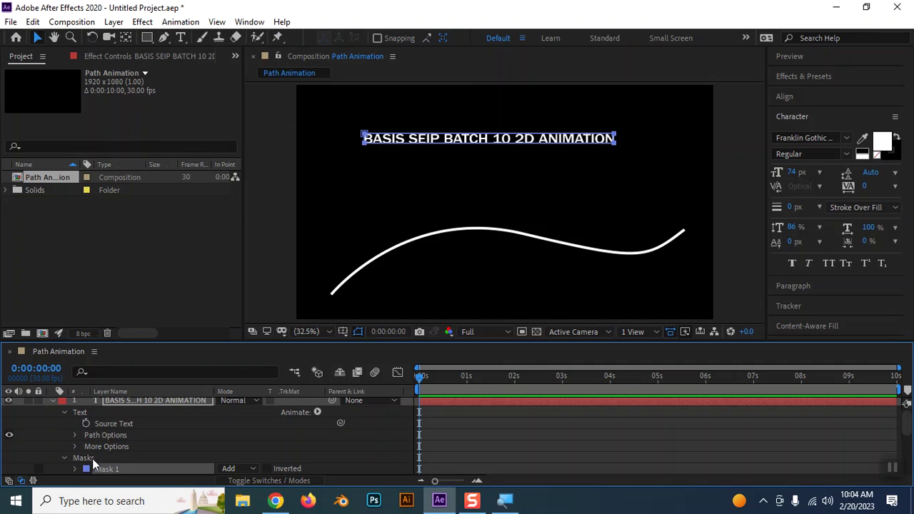
scroll(85, 457, down, 1)
click(75, 434)
scroll(72, 432, down, 1)
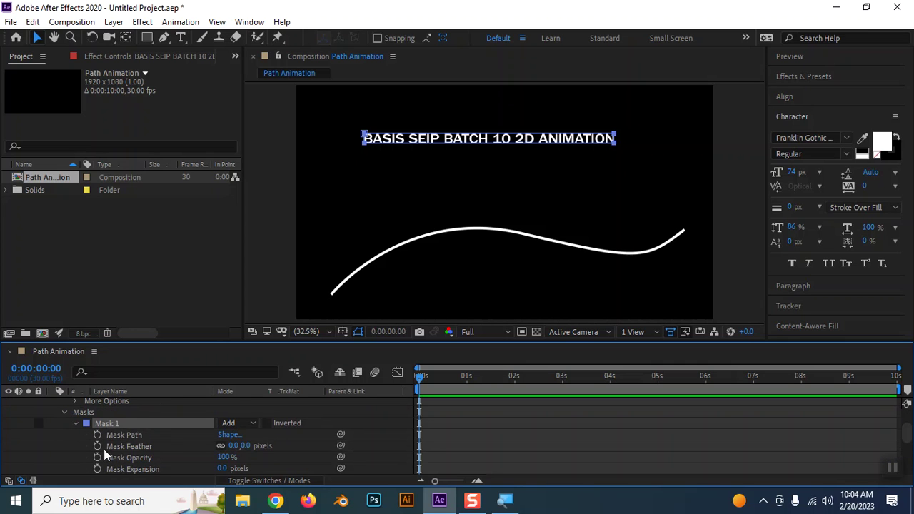
scroll(103, 449, down, 3)
scroll(107, 443, up, 3)
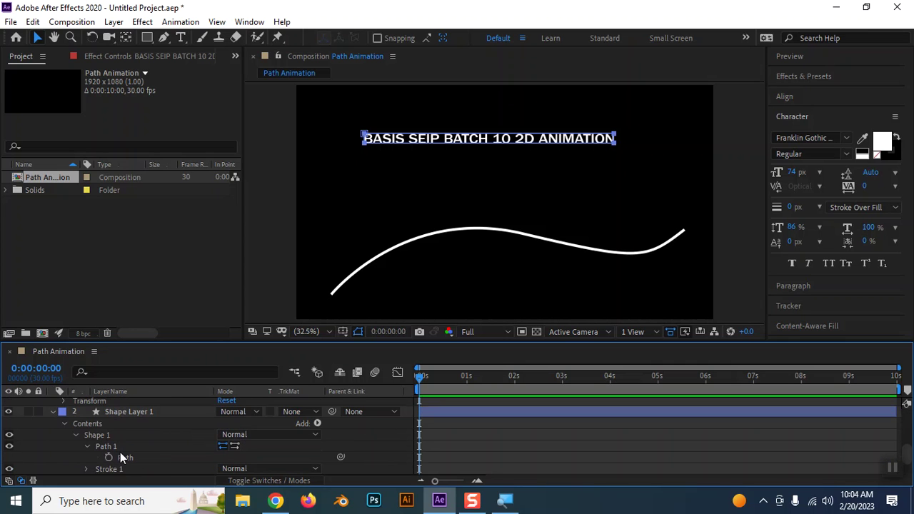
click(126, 457)
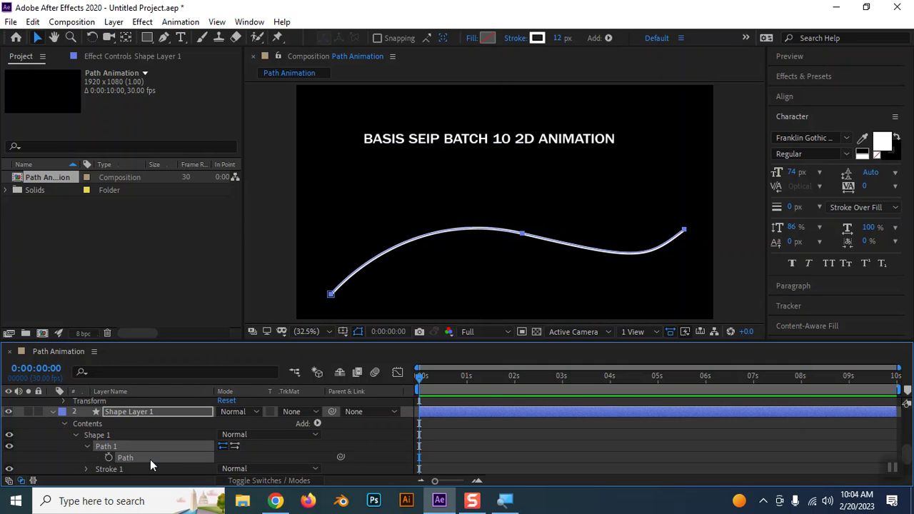
scroll(150, 458, up, 2)
click(108, 412)
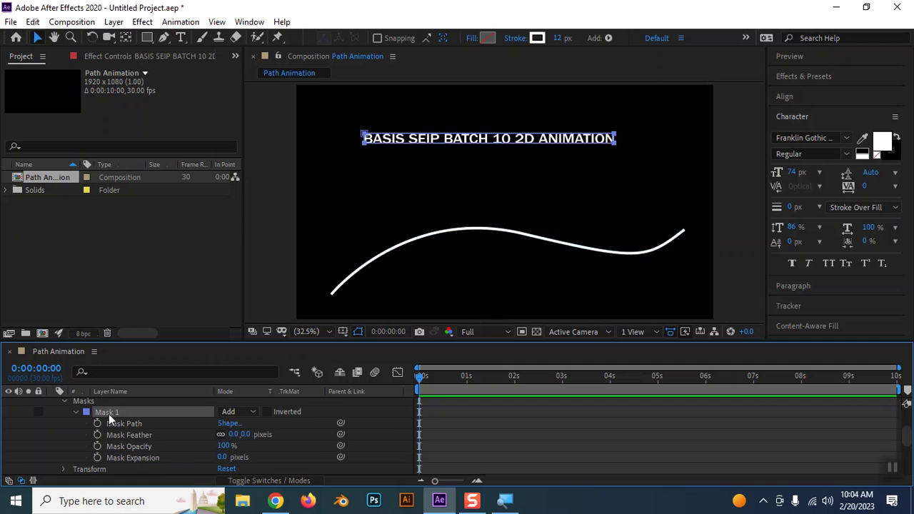
Step: Paste the wave curve's shape into Mask 1's Mask Path
key(m)
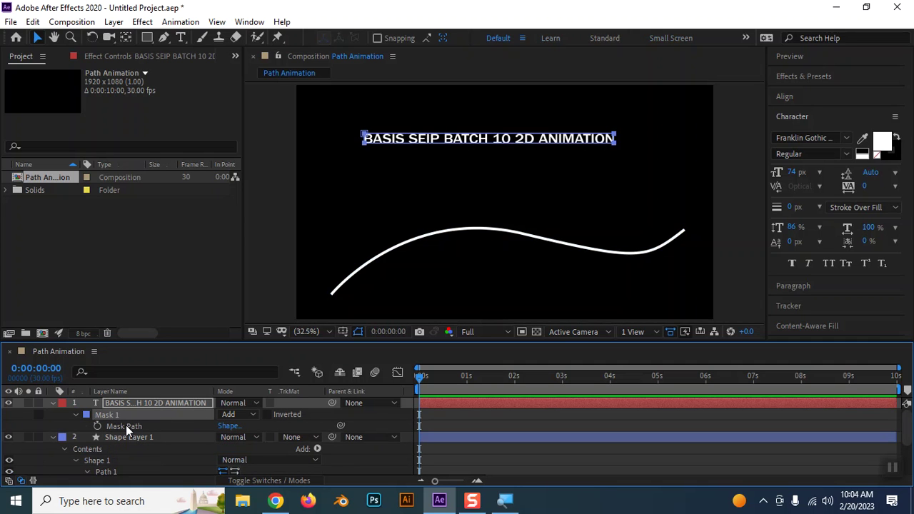
click(125, 425)
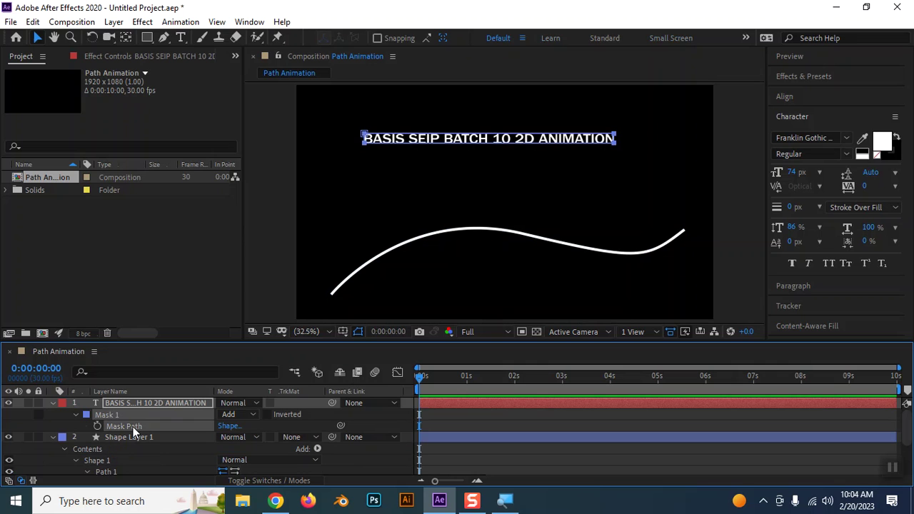
key(ctrl+v)
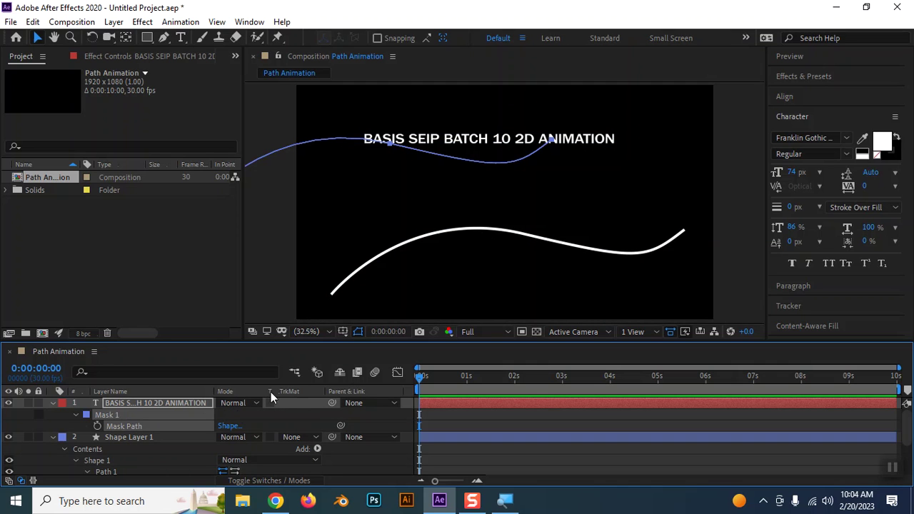
Step: Set the title's Text > Path Options Path to Mask 1 so the words follow the curve
click(77, 414)
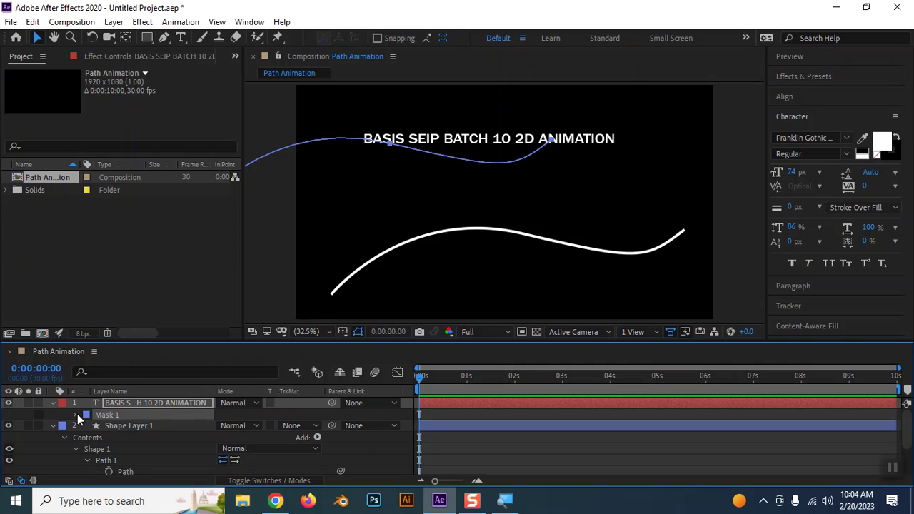
click(76, 413)
click(73, 412)
click(52, 402)
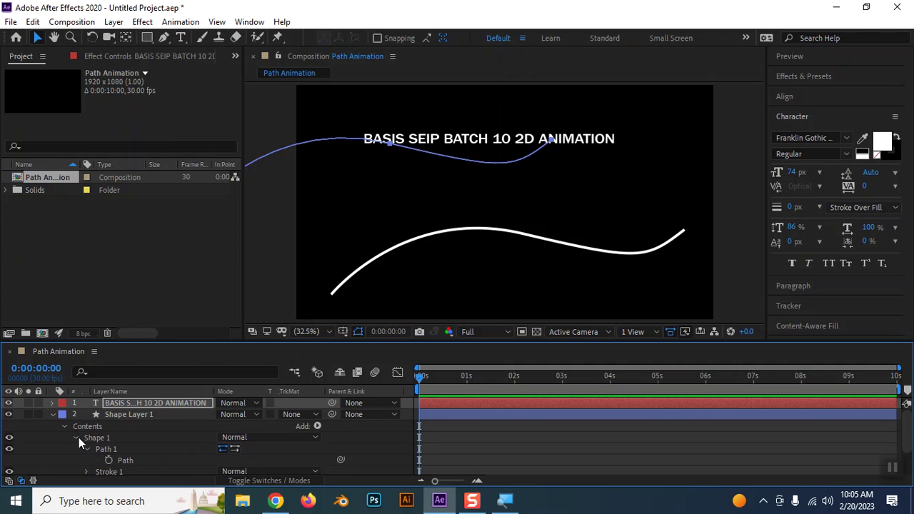
click(52, 402)
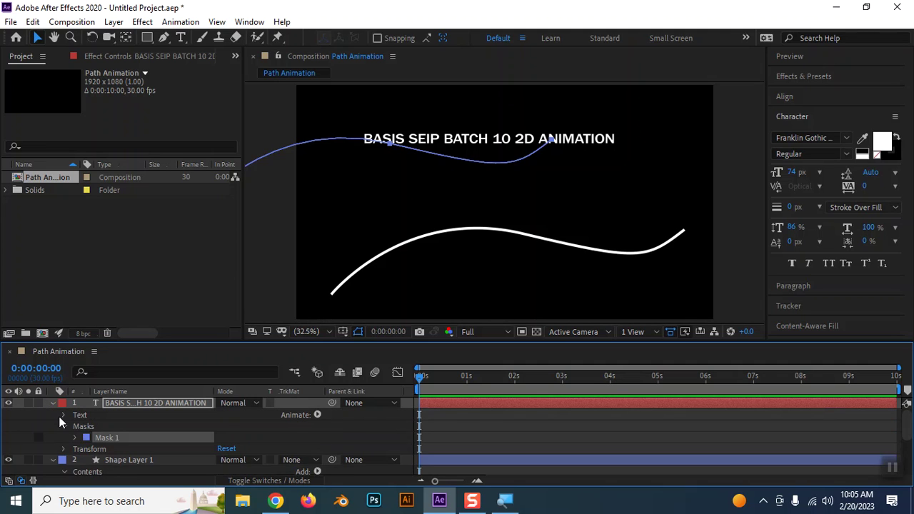
click(62, 414)
click(76, 438)
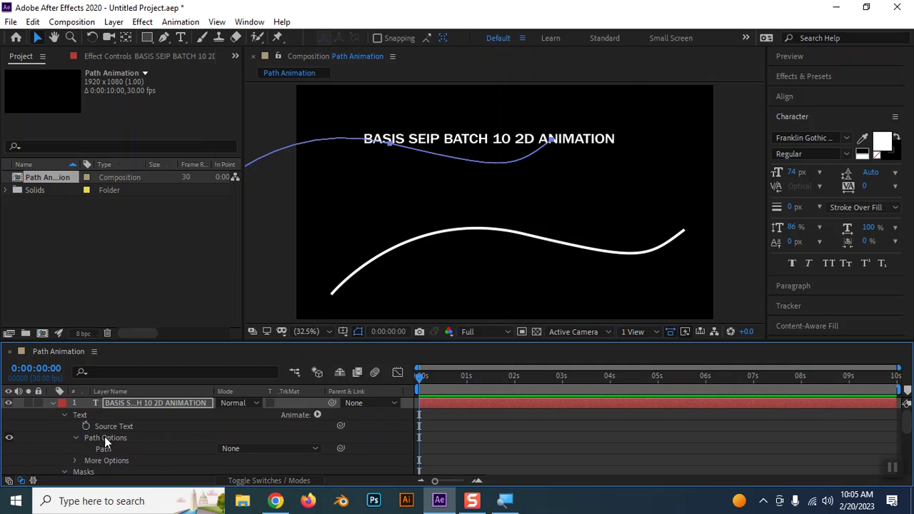
click(261, 446)
click(260, 435)
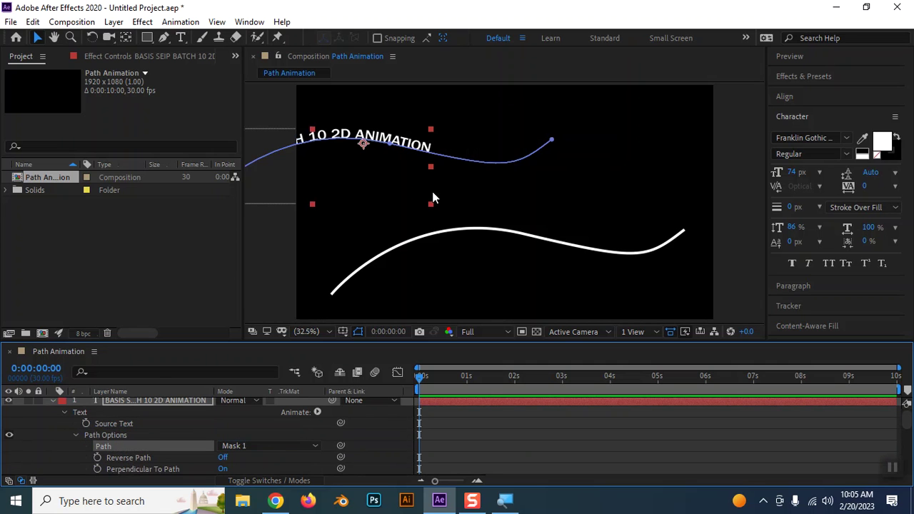
Step: Undo the accidental mask drag, then reposition 'BASIS SEIP BATCH 10 2D ANIMATION' onto the white wave stroke
click(392, 178)
drag(363, 143, 525, 146)
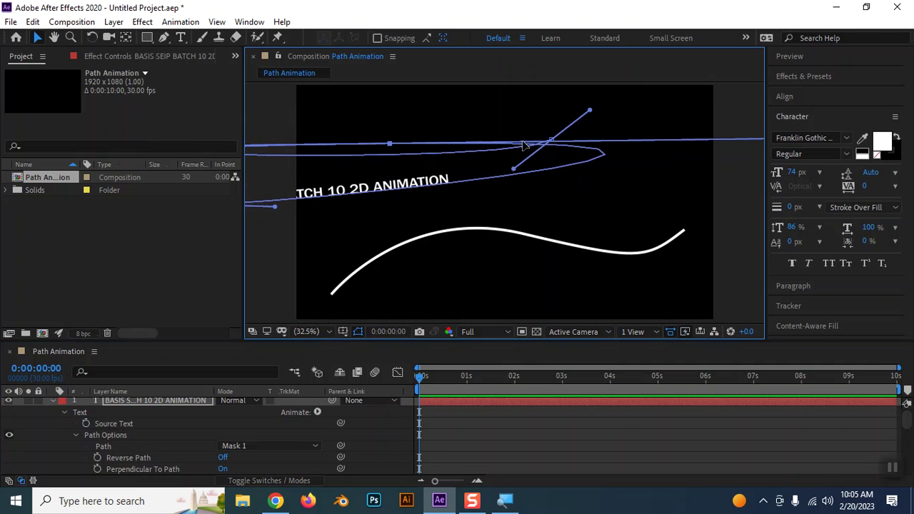
key(ctrl+z)
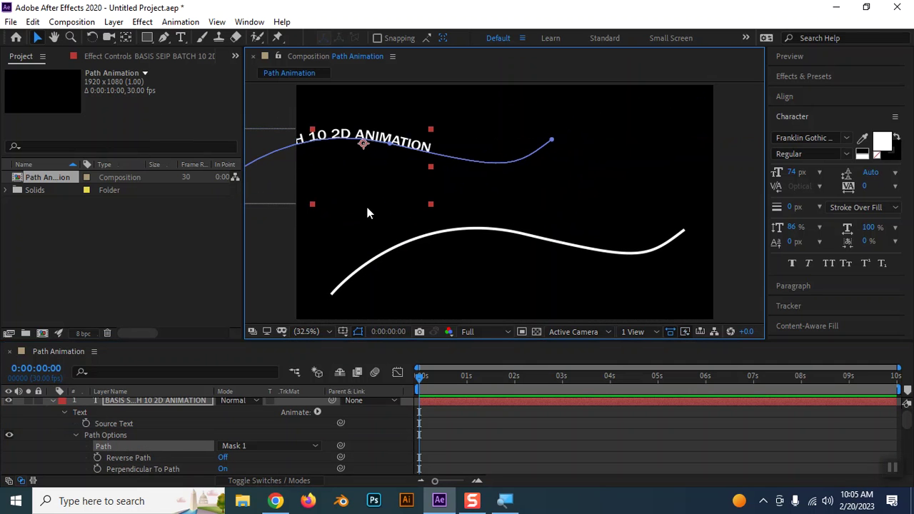
click(330, 250)
click(385, 141)
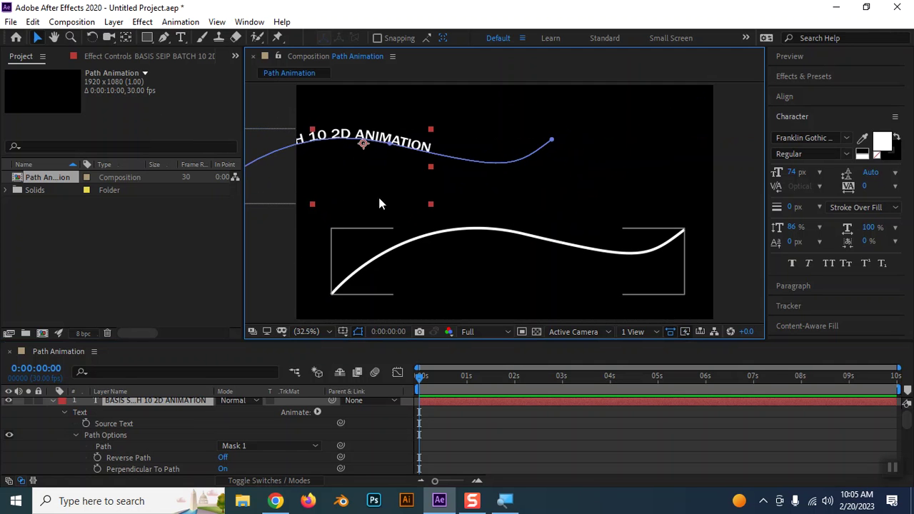
drag(379, 142, 509, 228)
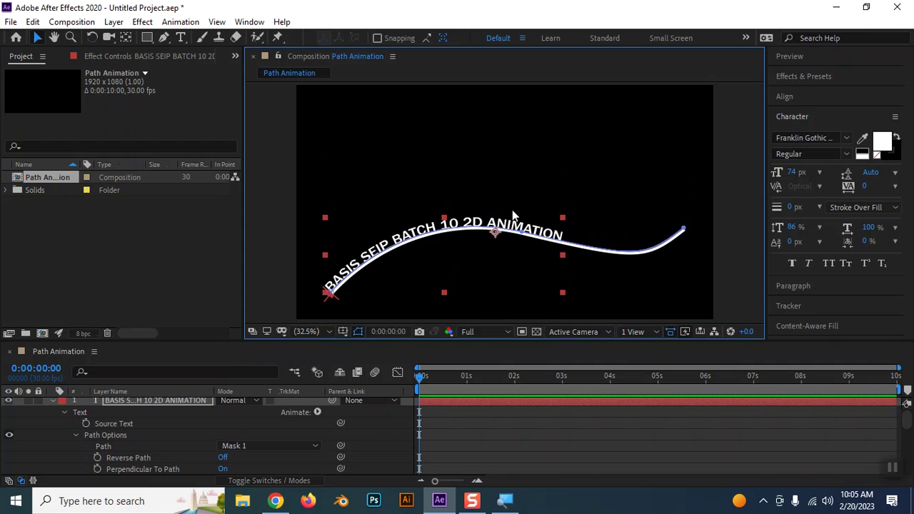